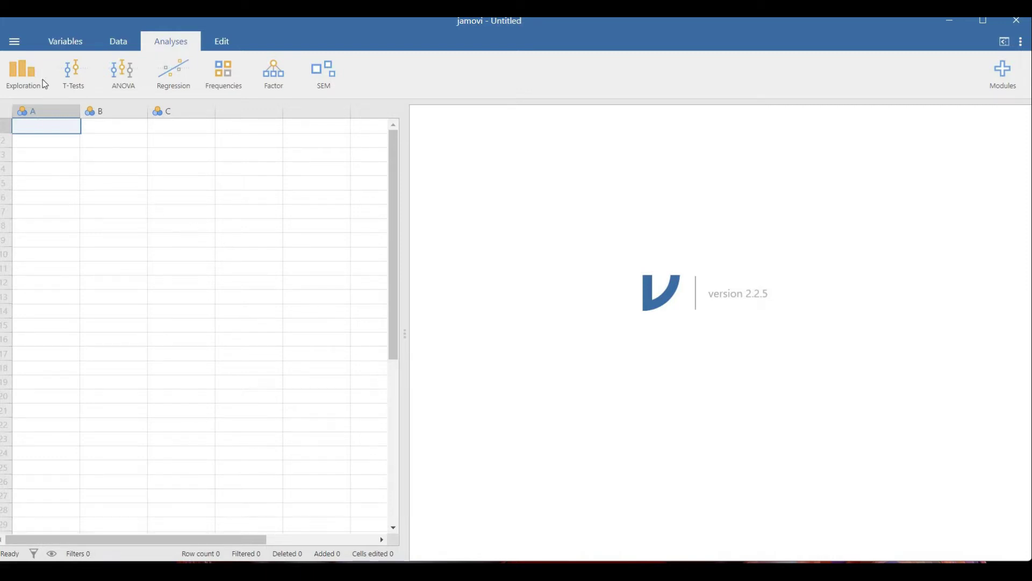
Browse this computer's Desktop for a dataset to open and keep the file type filter on Data files
left_click(16, 42)
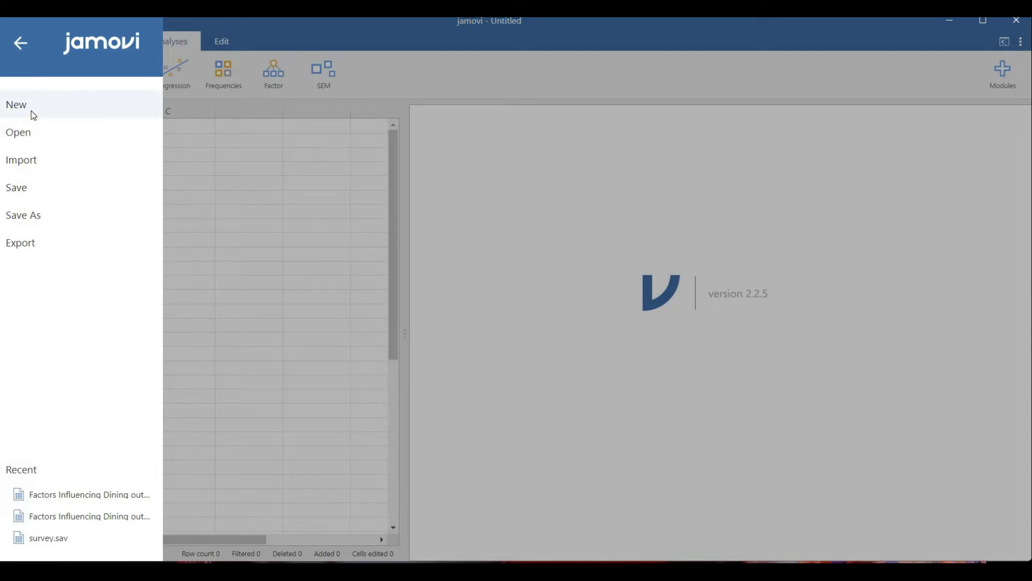
left_click(37, 141)
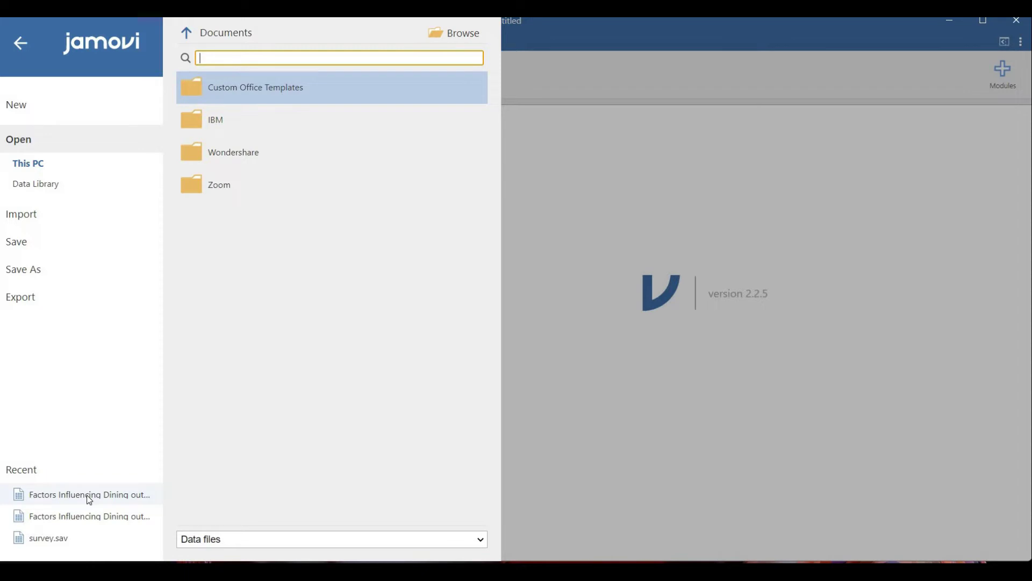
left_click(465, 39)
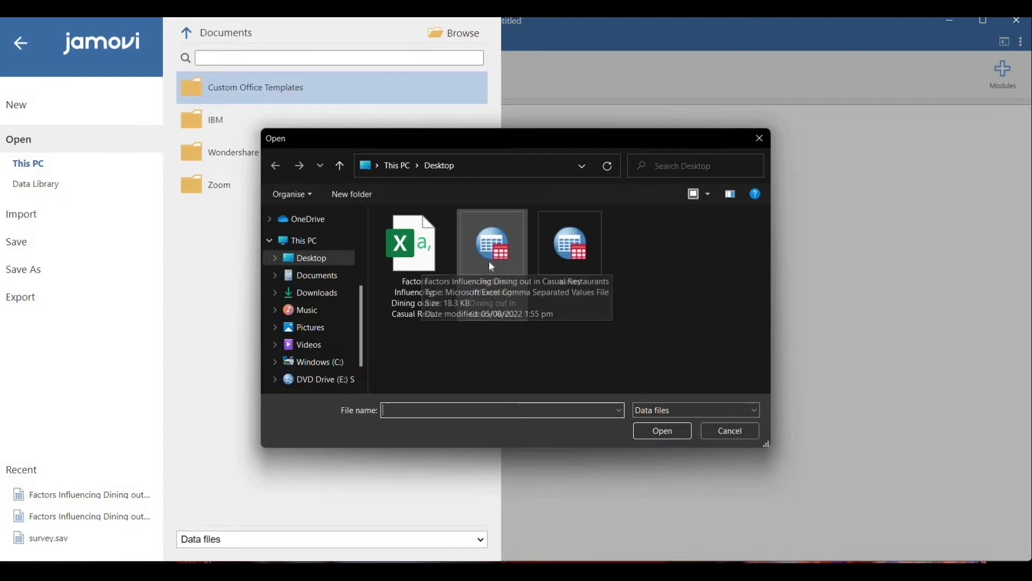
left_click(696, 411)
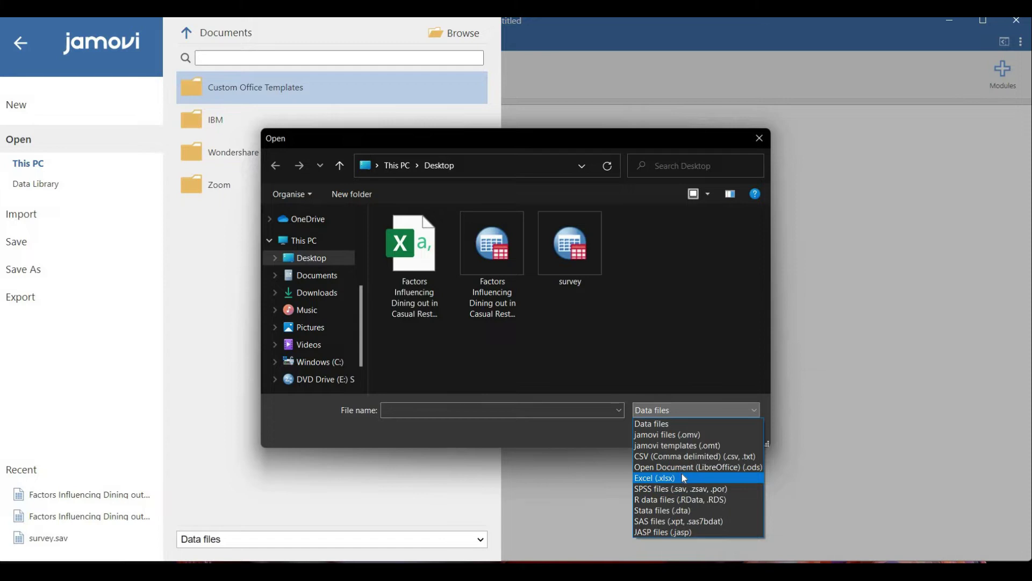
left_click(659, 423)
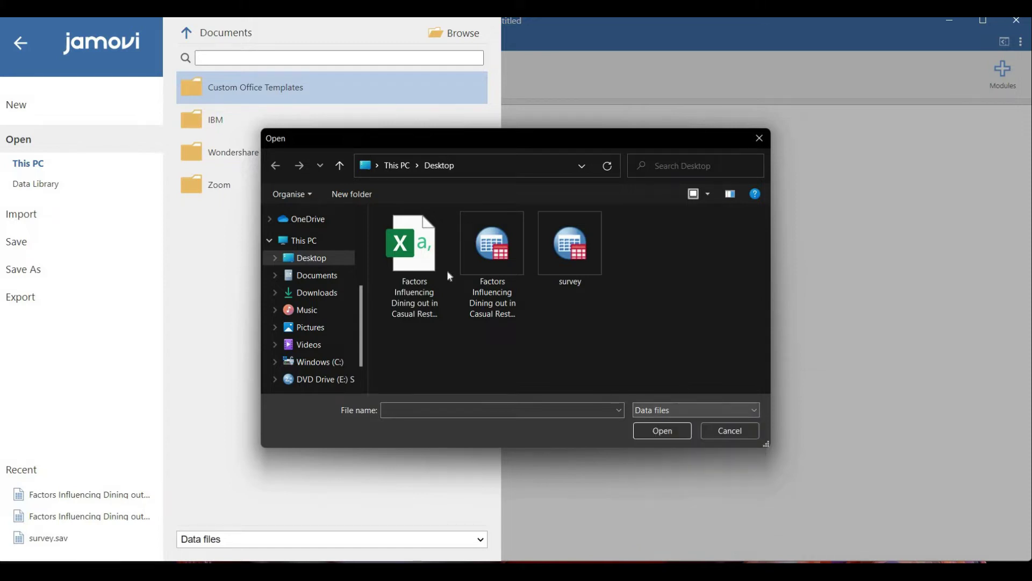
Check the type of the CSV file Factors Influencing Dining out in Casual Restaurants in its properties and open it
left_click(405, 258)
right_click(403, 254)
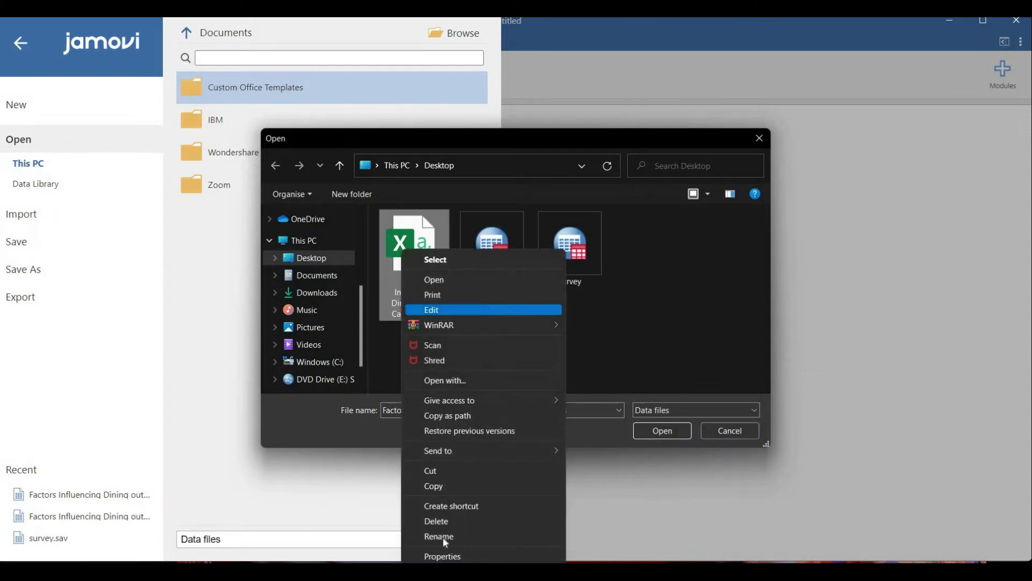
left_click(444, 556)
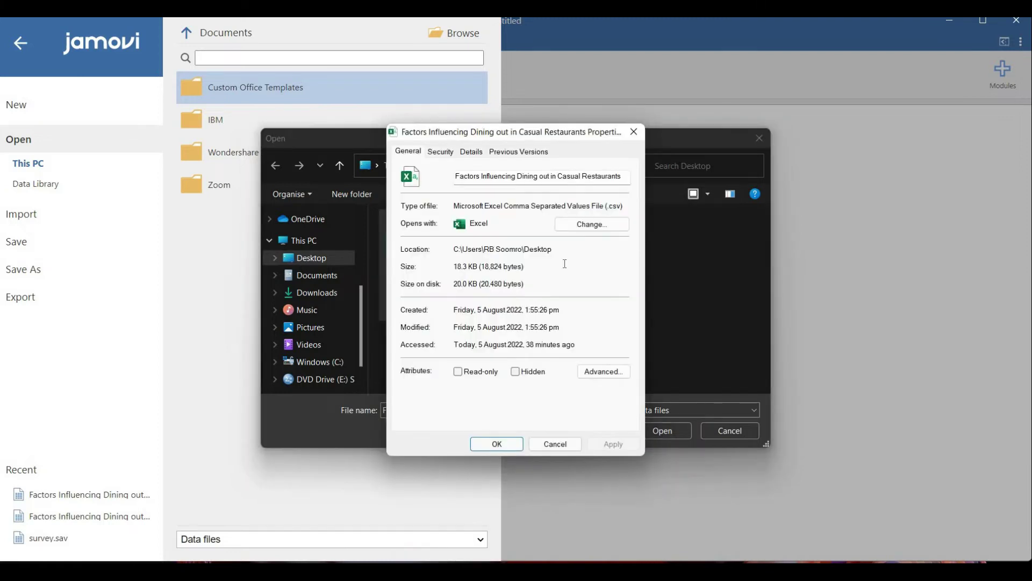
double_click(615, 206)
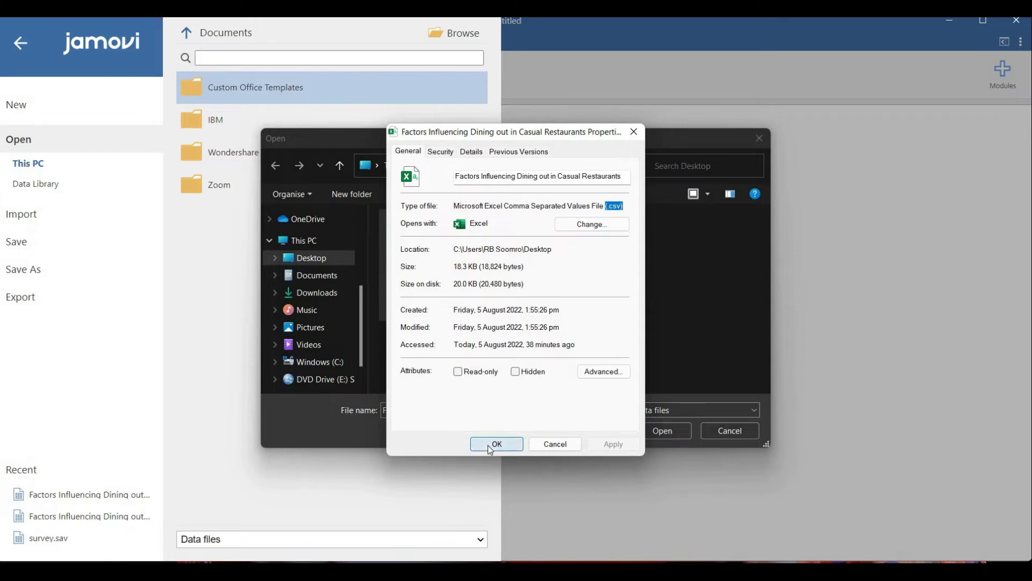
left_click(552, 447)
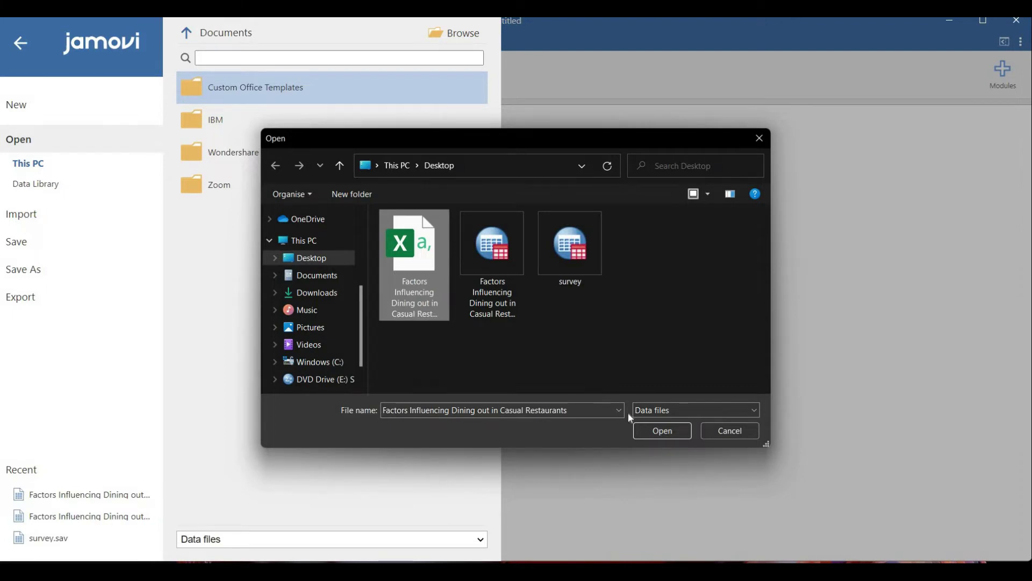
left_click(648, 431)
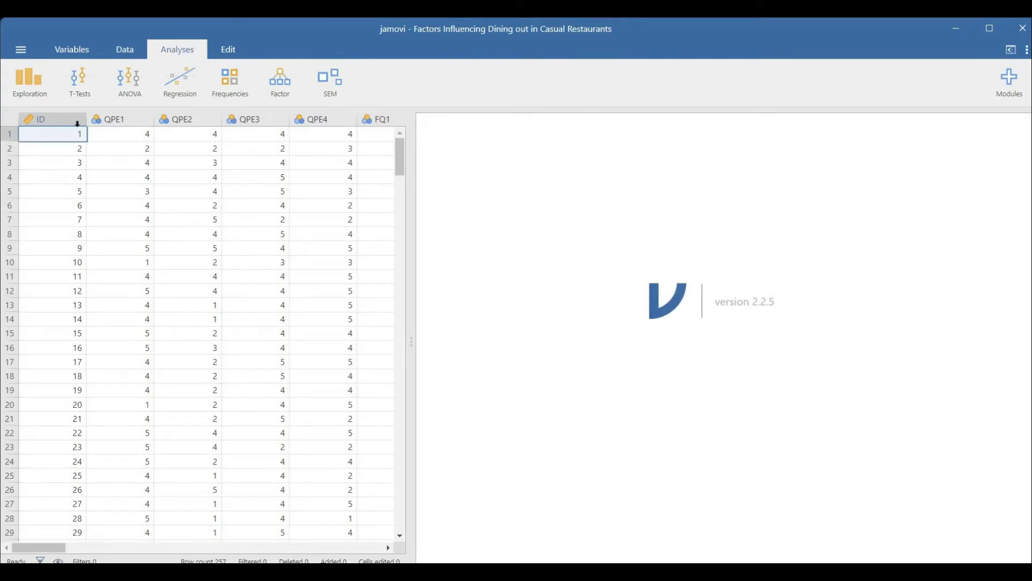
Examine the imported dataset's rows and its columns, from the QPE and FQ items through the Gender, Education, Age and past experience variables
left_click(108, 120)
left_click(186, 119)
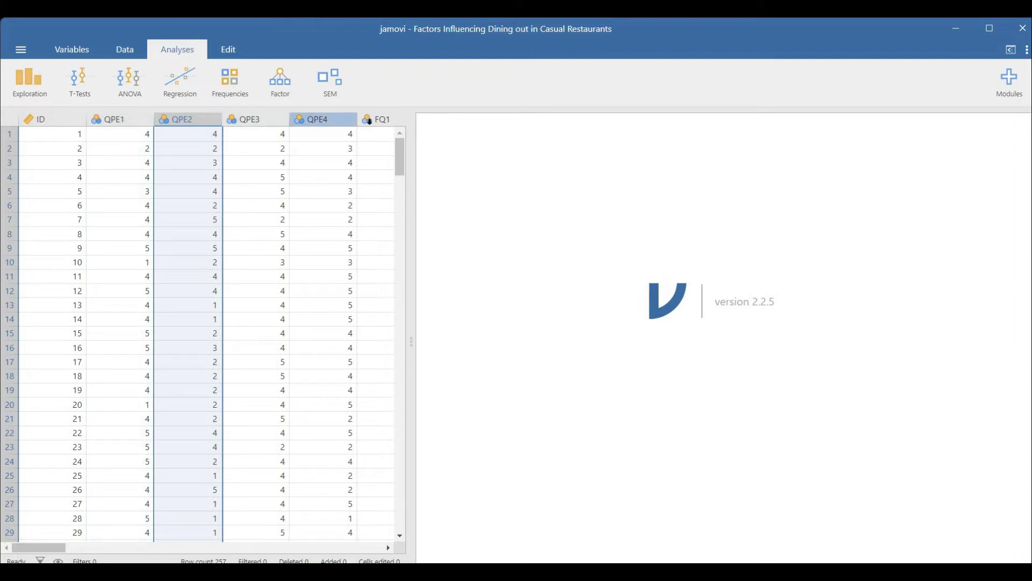
left_click(382, 119)
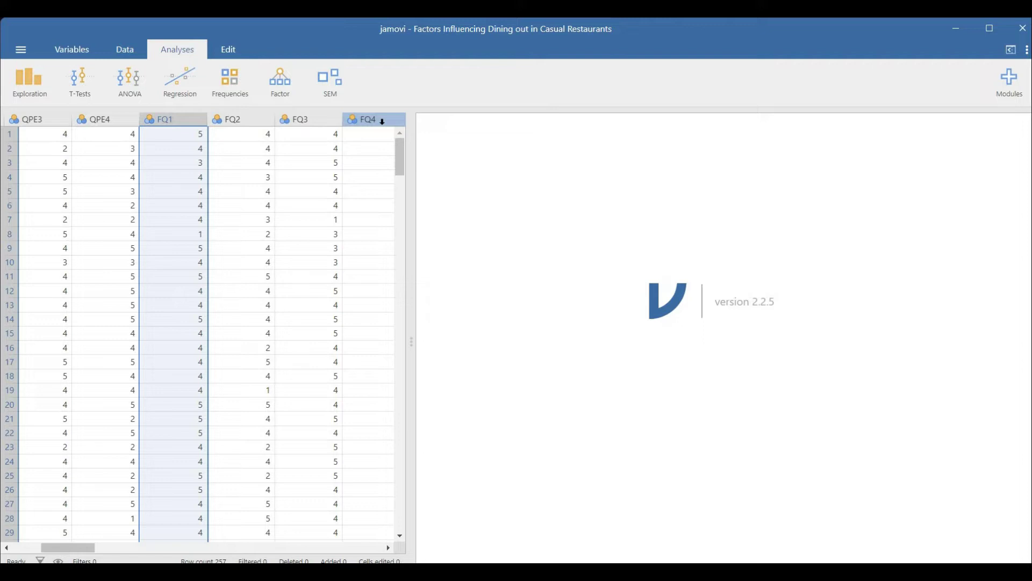
left_click(10, 137)
left_click(11, 138)
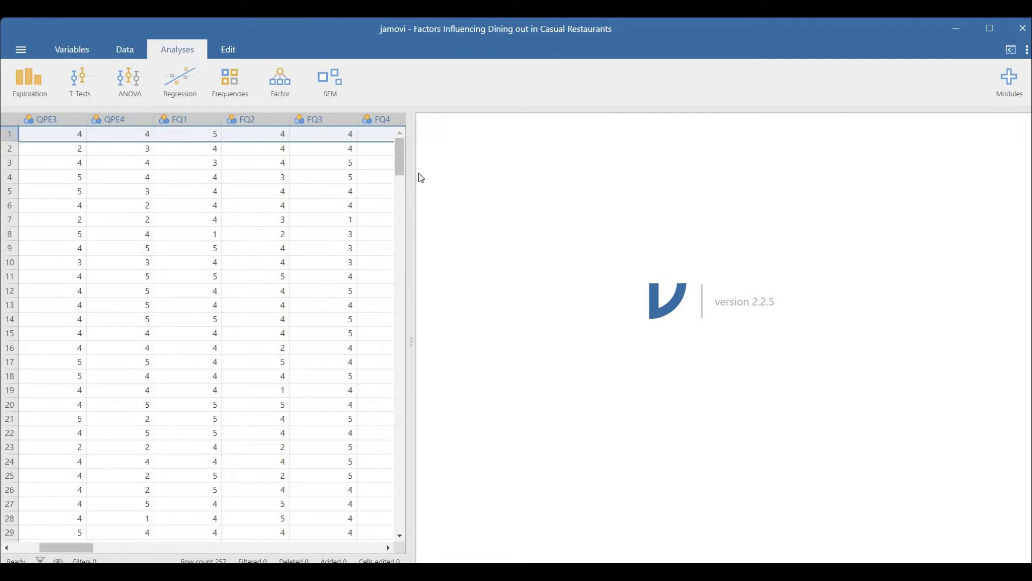
left_click_drag(400, 341, 402, 145)
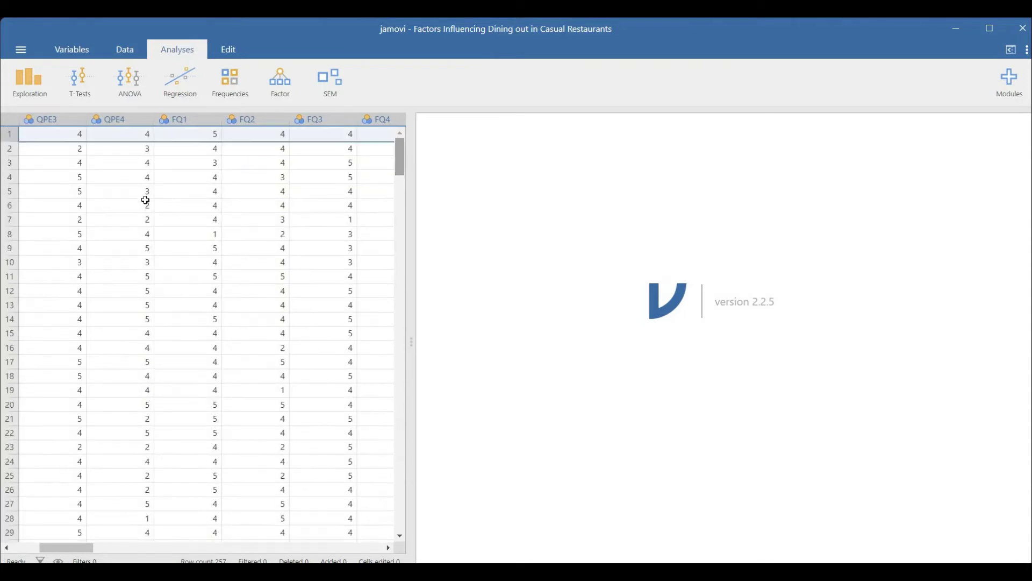
left_click(130, 122)
left_click(179, 160)
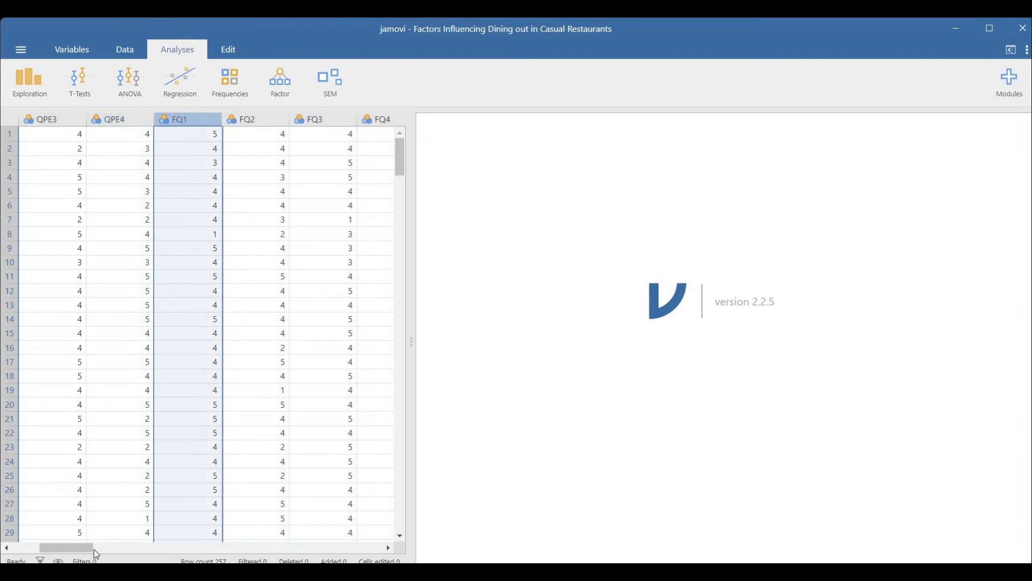
left_click_drag(83, 550, 181, 550)
left_click_drag(300, 559, 332, 559)
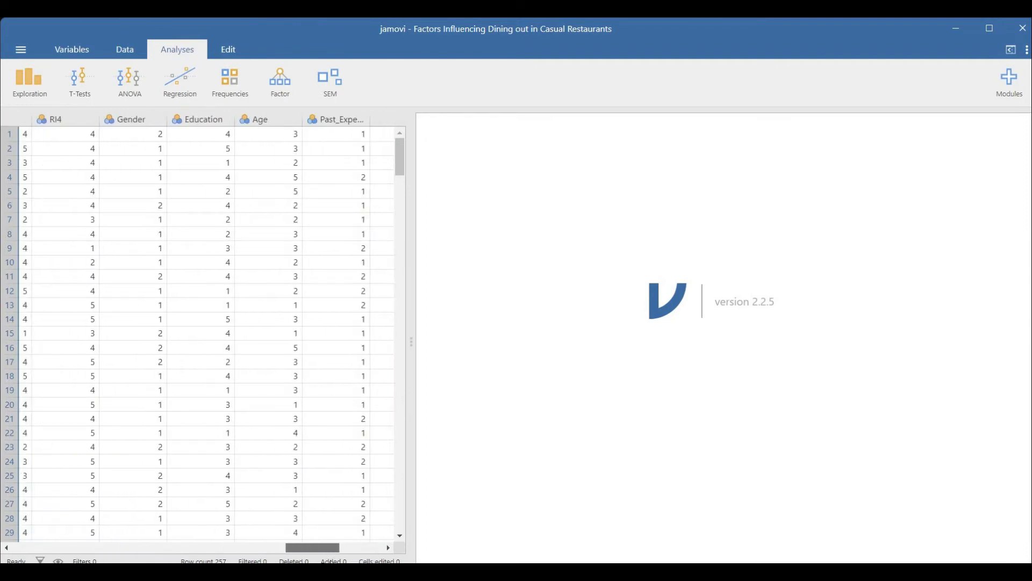
scroll(153, 453, "left", 15)
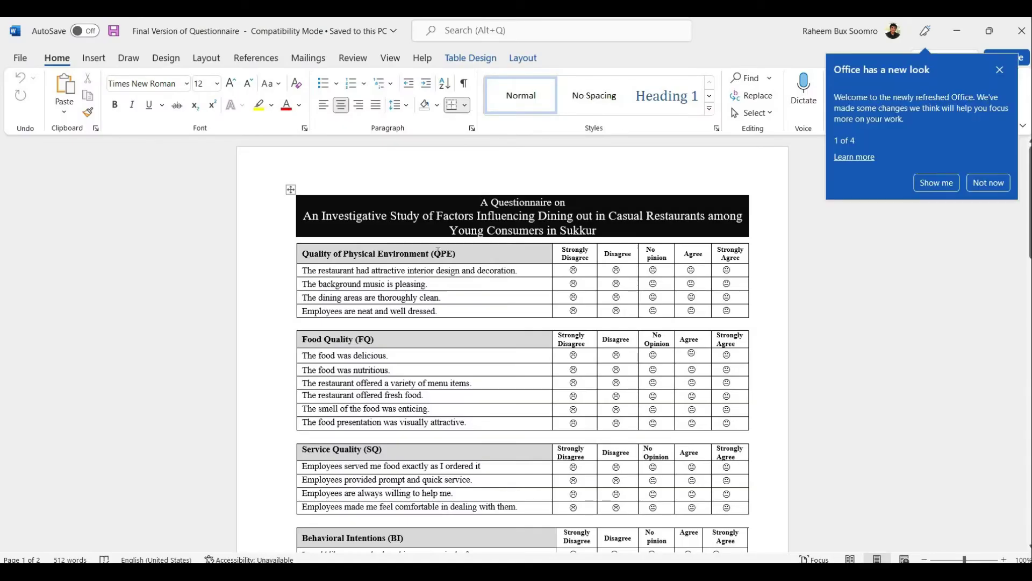
Dismiss the Office new look notice in Word's Final Version of Questionnaire and examine the QPE and FQ headings and the agreement scale
left_click(987, 186)
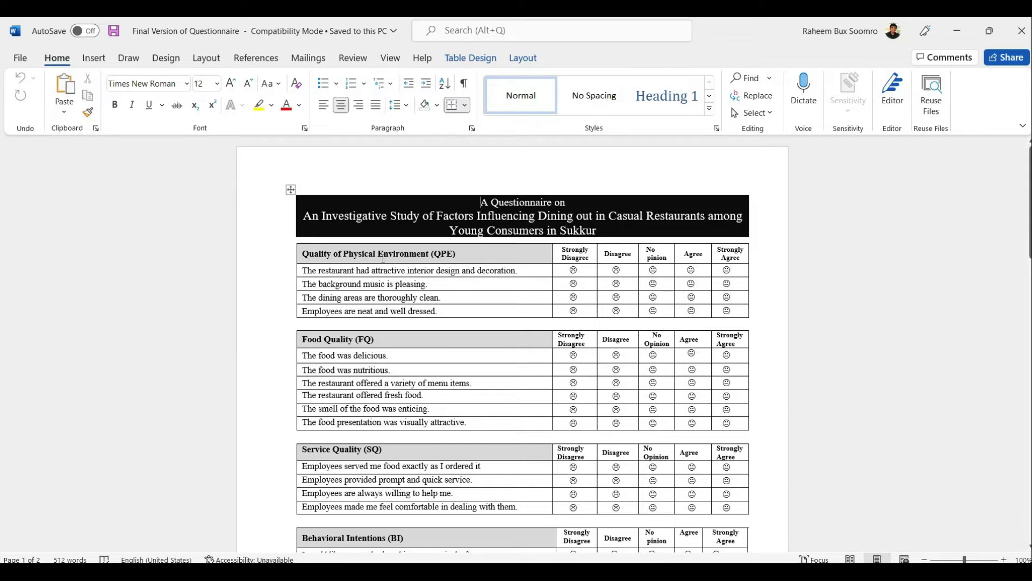
left_click_drag(456, 253, 376, 254)
left_click_drag(324, 339, 374, 339)
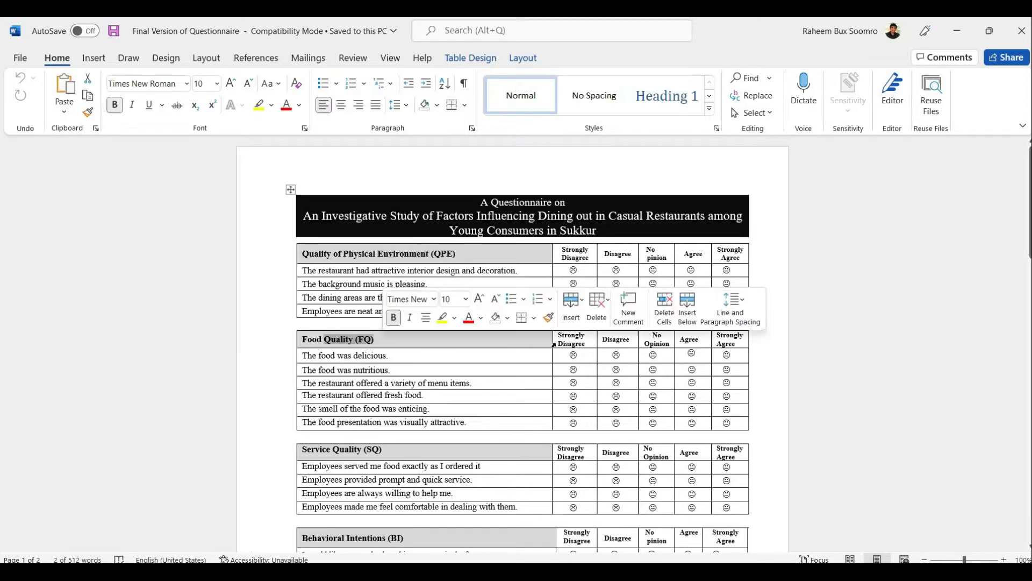
left_click_drag(559, 336, 733, 338)
left_click(733, 339)
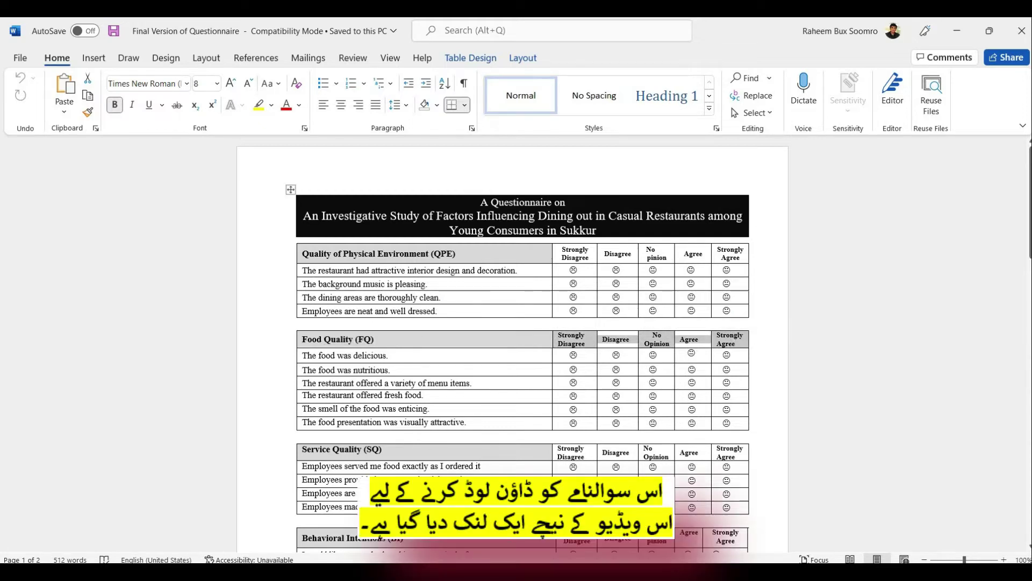
Examine the remaining questionnaire sections through the respondent's Gender, Level of Education, Age and Past Experience items
scroll(844, 323, "down", 15)
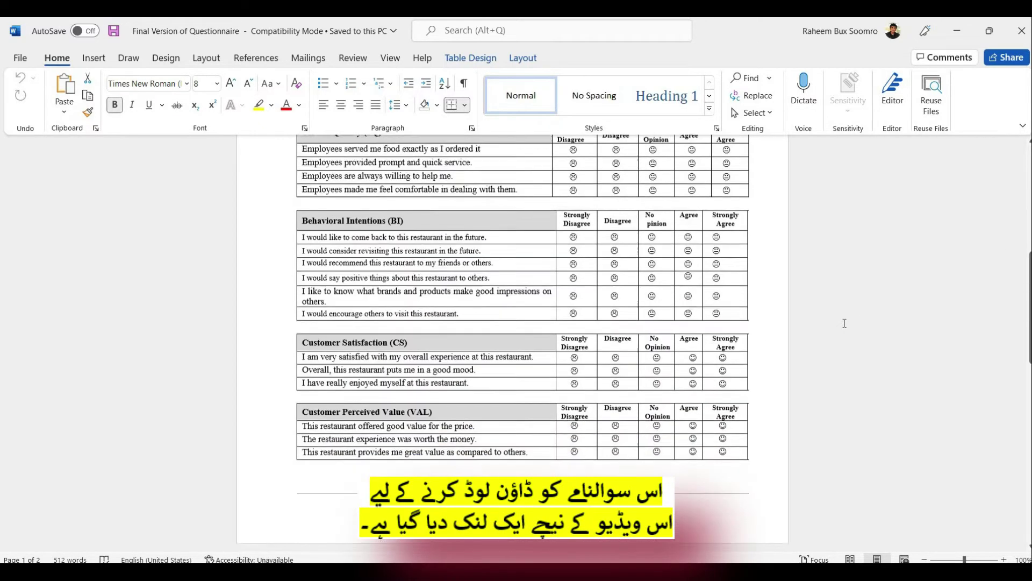
scroll(844, 323, "down", 5)
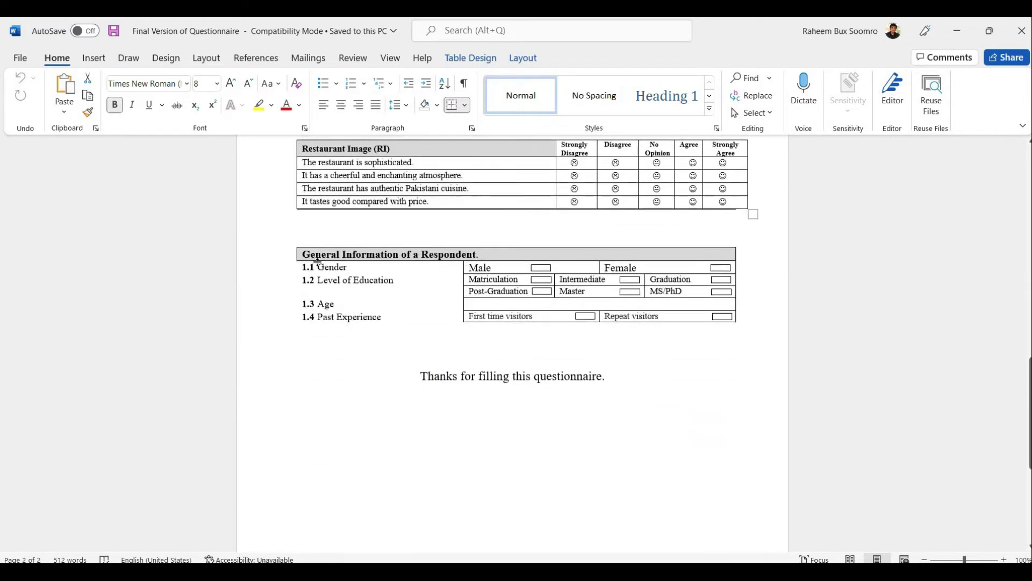
triple_click(316, 252)
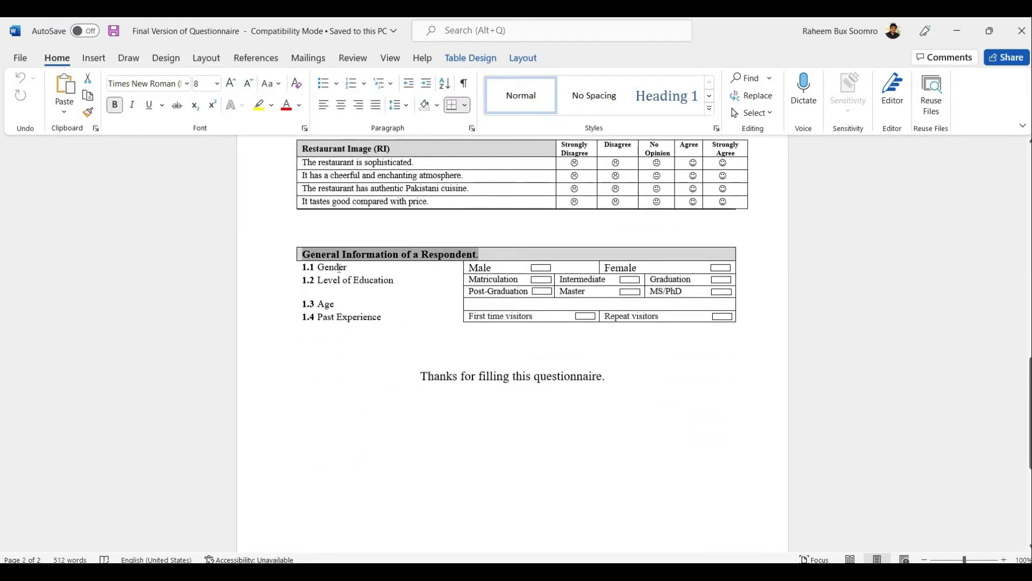
left_click_drag(336, 267, 371, 337)
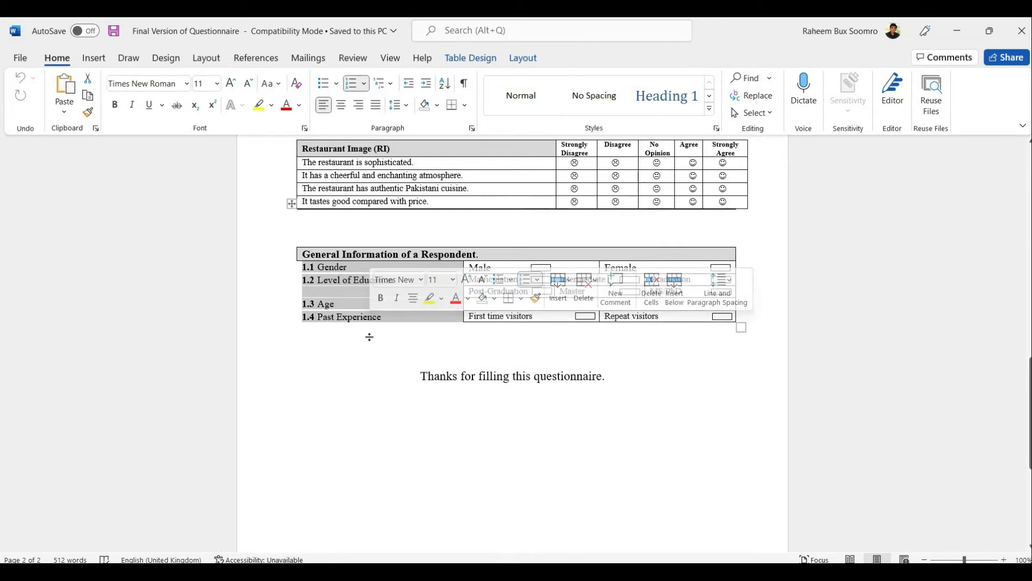
left_click(370, 337)
scroll(370, 337, "up", 3)
scroll(370, 337, "up", 15)
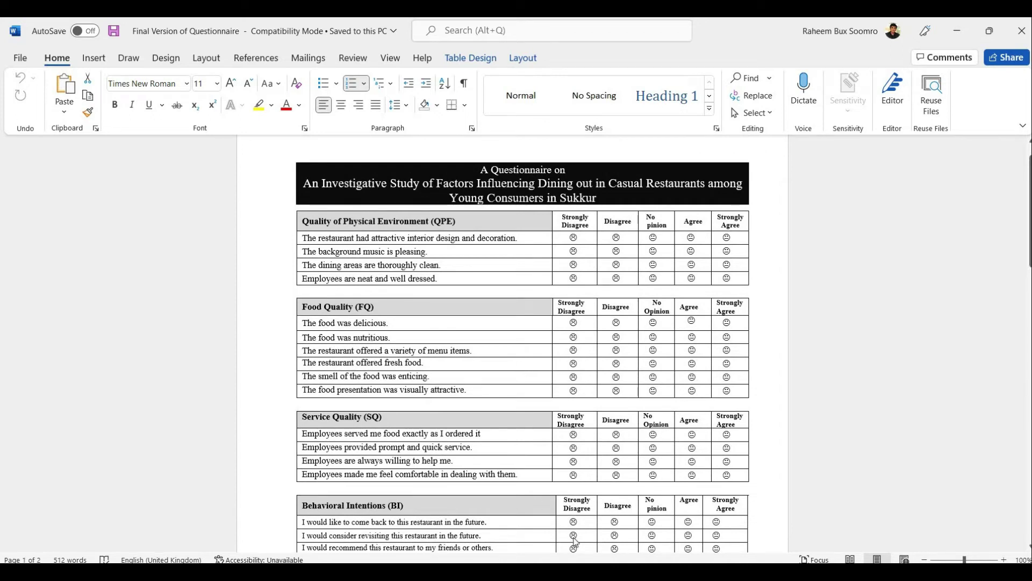
Switch to jamovi and fill variable QPE1's description with the questionnaire statement "The restaurant had attractive interior design and decoration." copied from Word
key("alt+Tab")
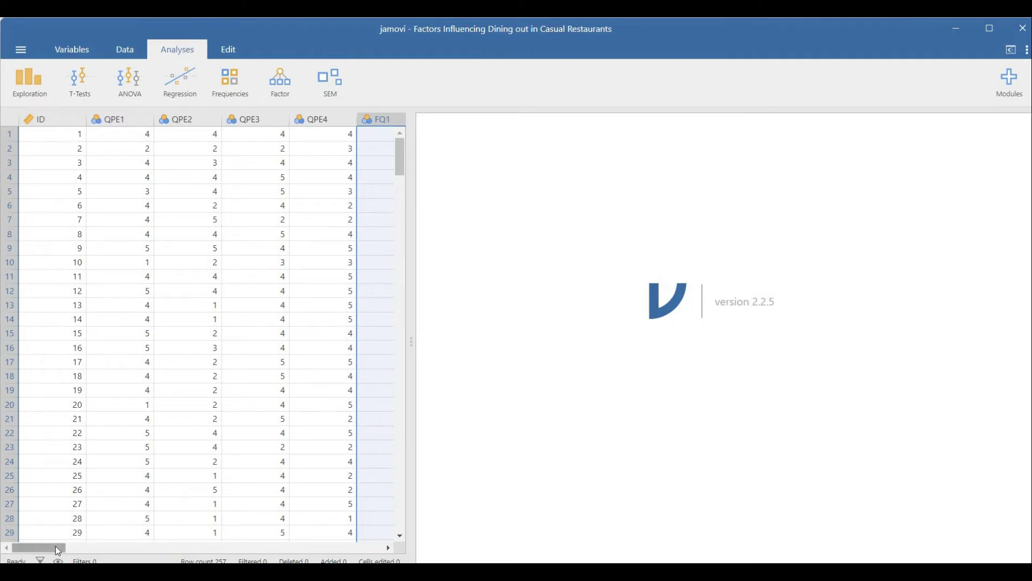
left_click(125, 120)
double_click(122, 121)
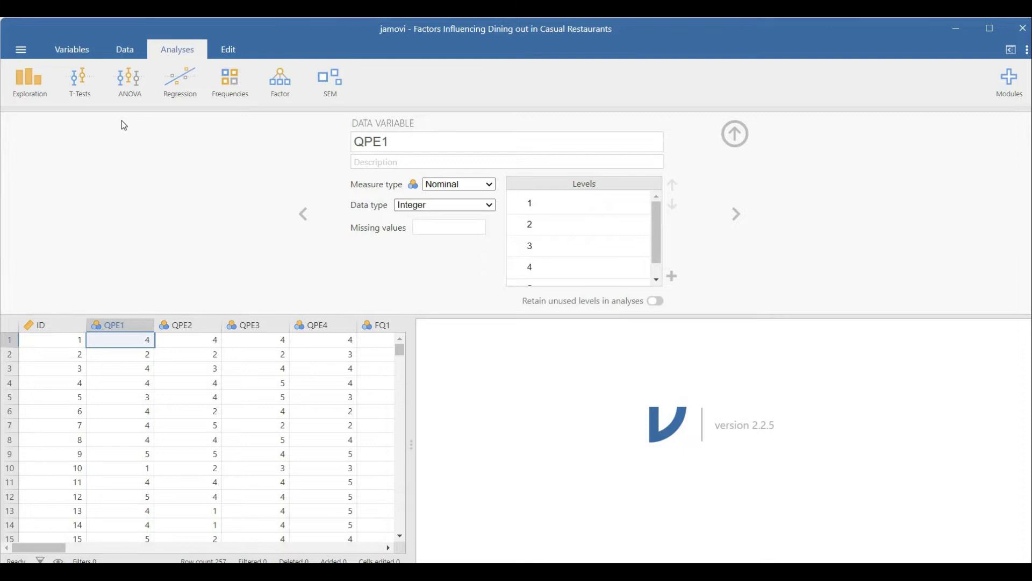
left_click(389, 162)
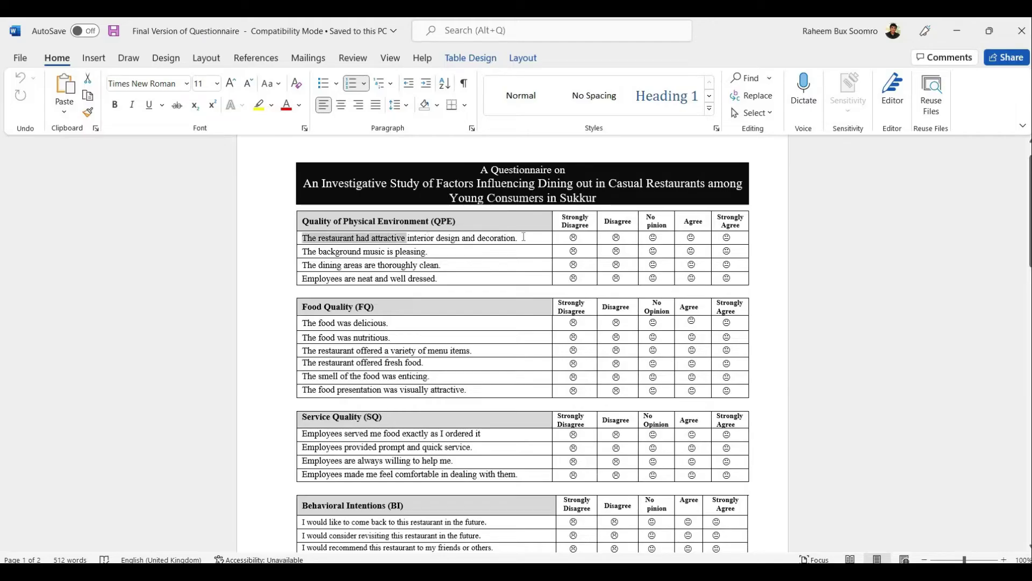
left_click_drag(523, 237, 523, 237)
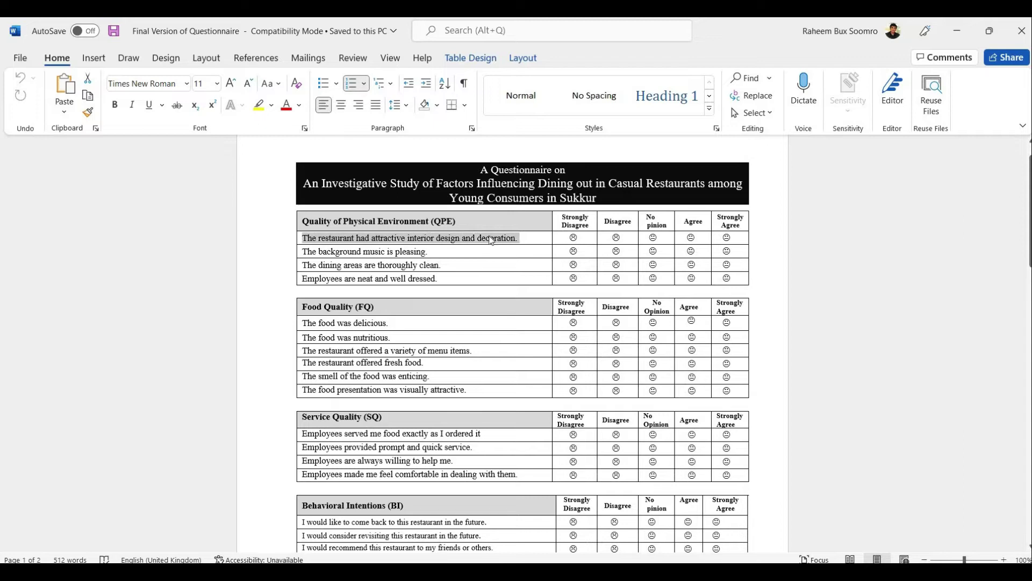
right_click(491, 240)
left_click(517, 250)
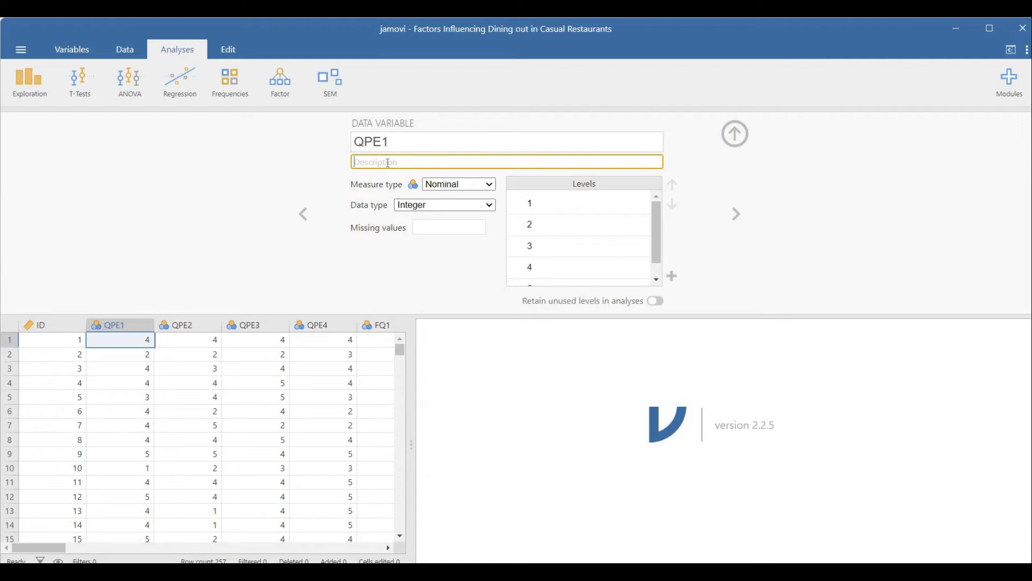
key("ctrl+v")
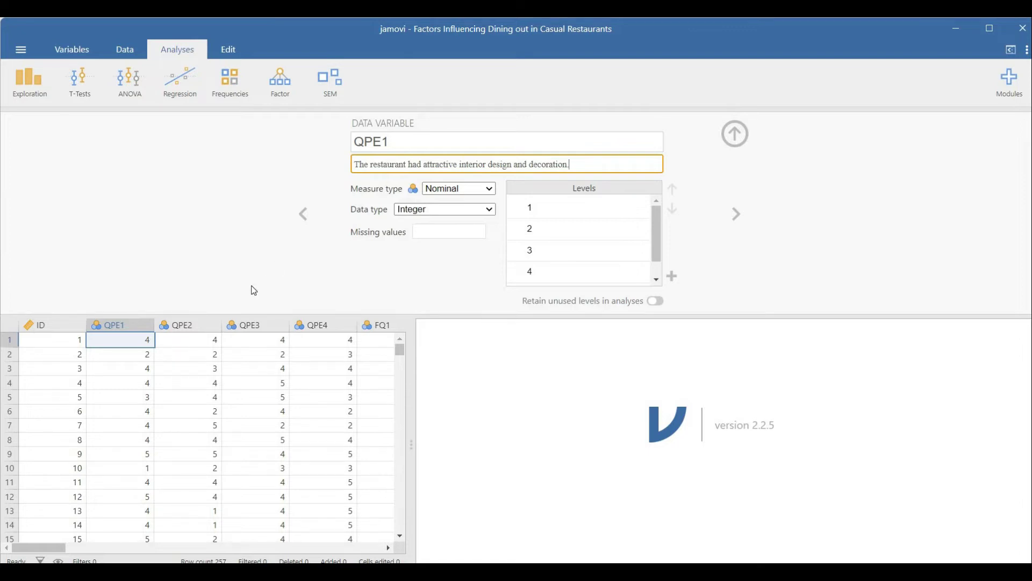
Rename the variable QPE1 as QPE14455
left_click(413, 140)
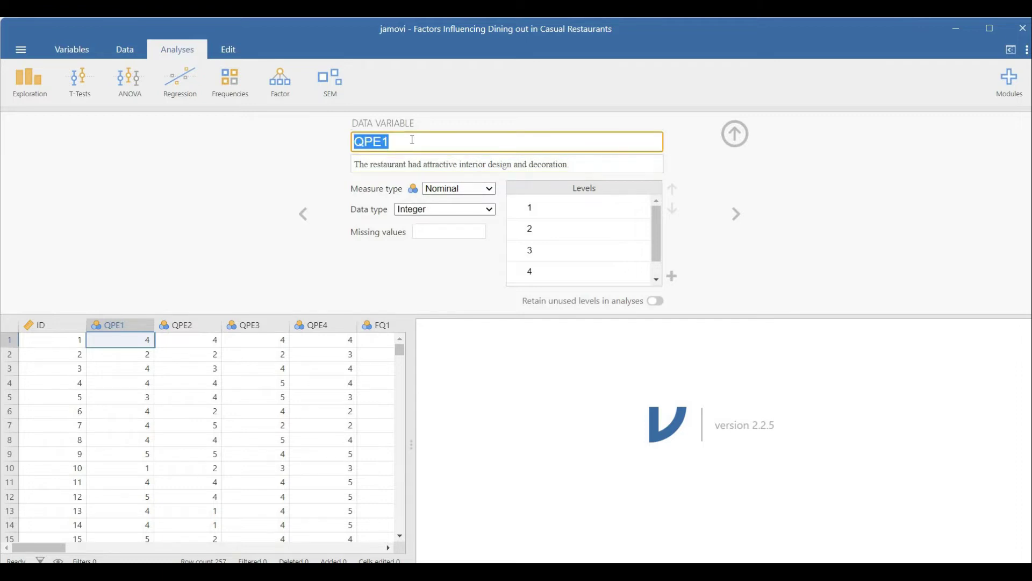
left_click(400, 142)
type("4455")
left_click(99, 312)
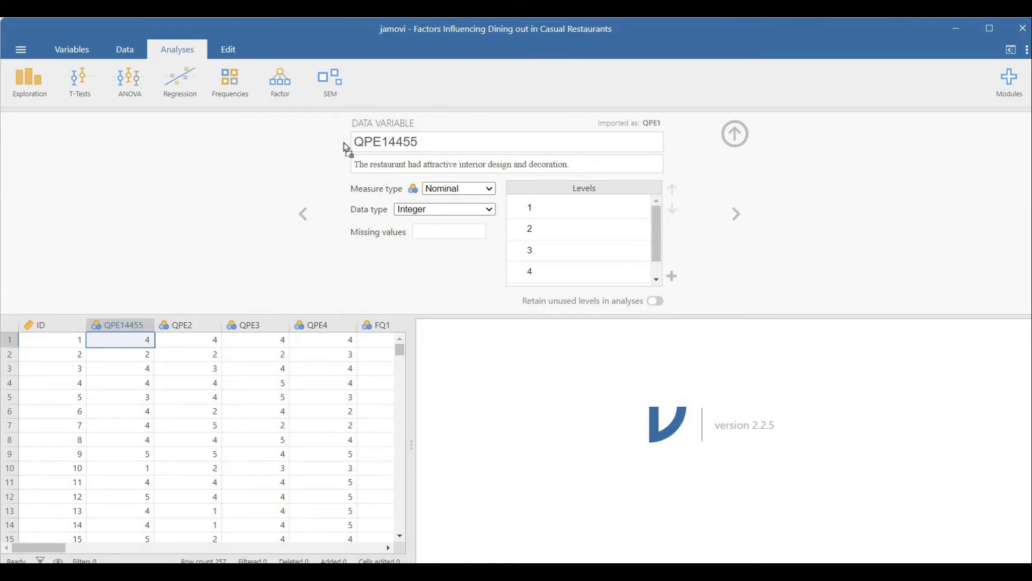
Replace the 4455 suffix in the variable's name so that it reads QPE1ehehe
left_click(427, 142)
left_click(429, 144)
key("BackSpace")
key("BackSpace")
key("BackSpace")
key("BackSpace")
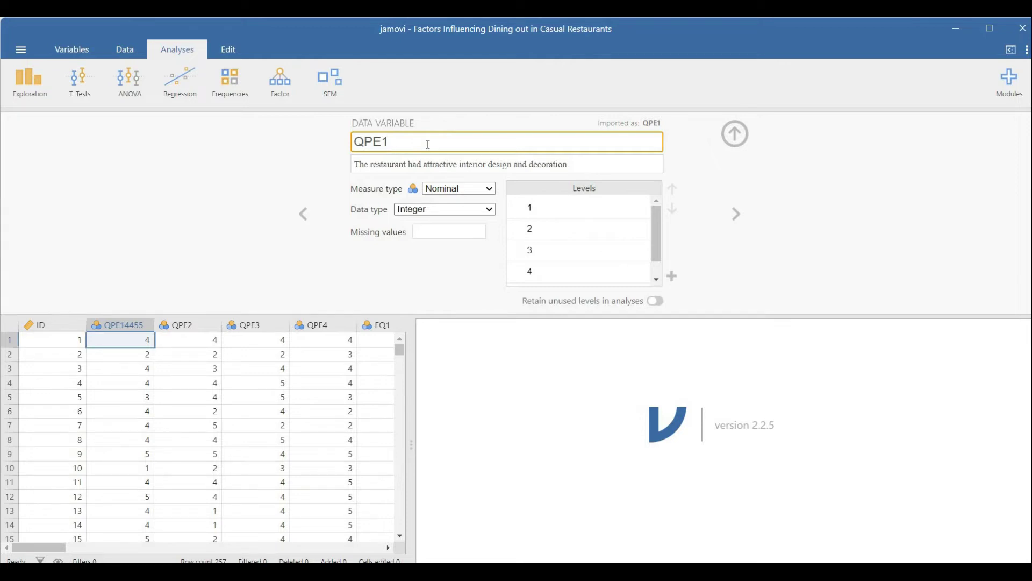
type("ehehe")
key("Return")
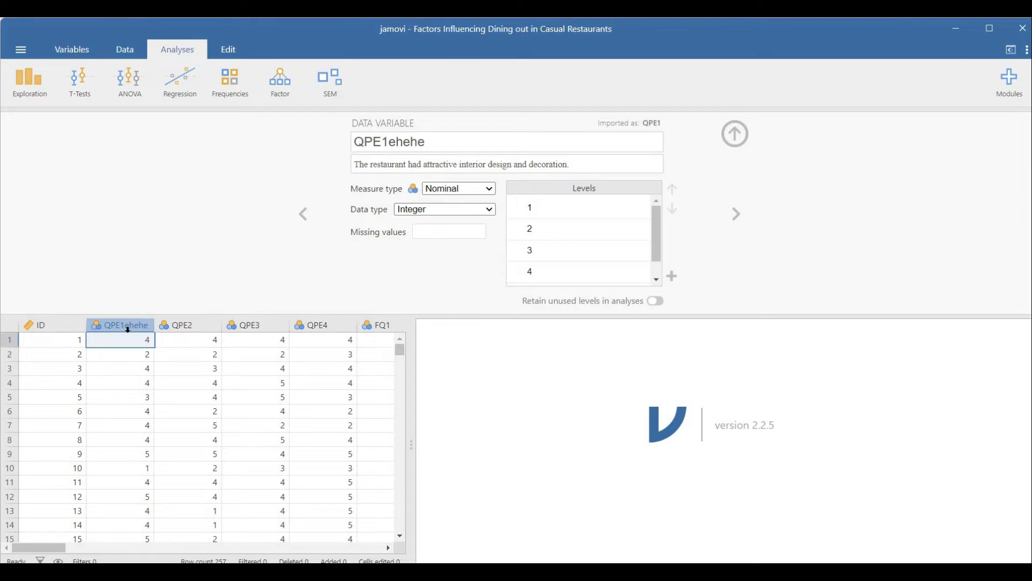
Remove the ehehe suffix from the variable's name so that it reads QPE1
double_click(414, 143)
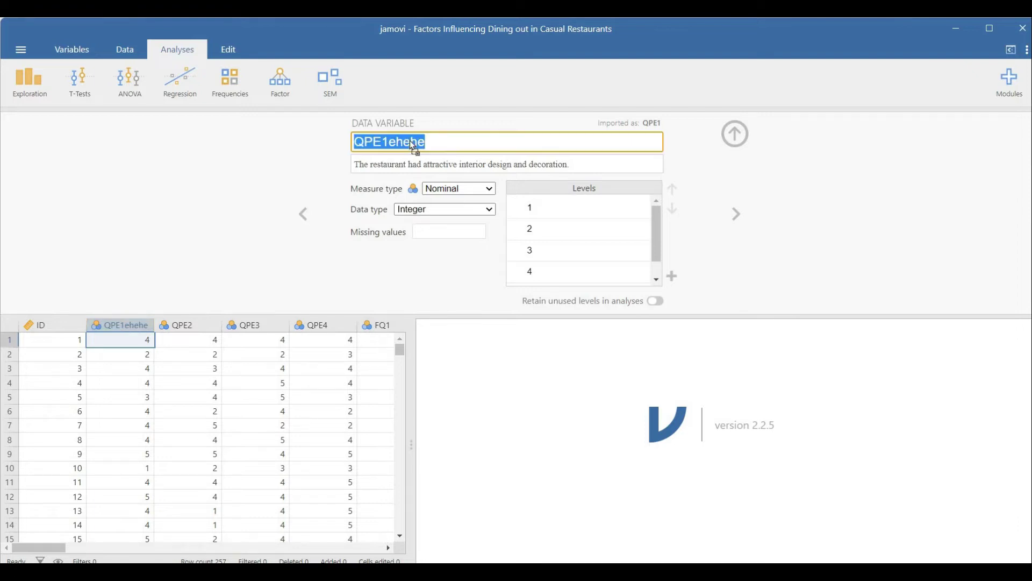
left_click(440, 141)
key("BackSpace")
key("BackSpace")
key("BackSpace")
key("BackSpace")
key("BackSpace")
key("Return")
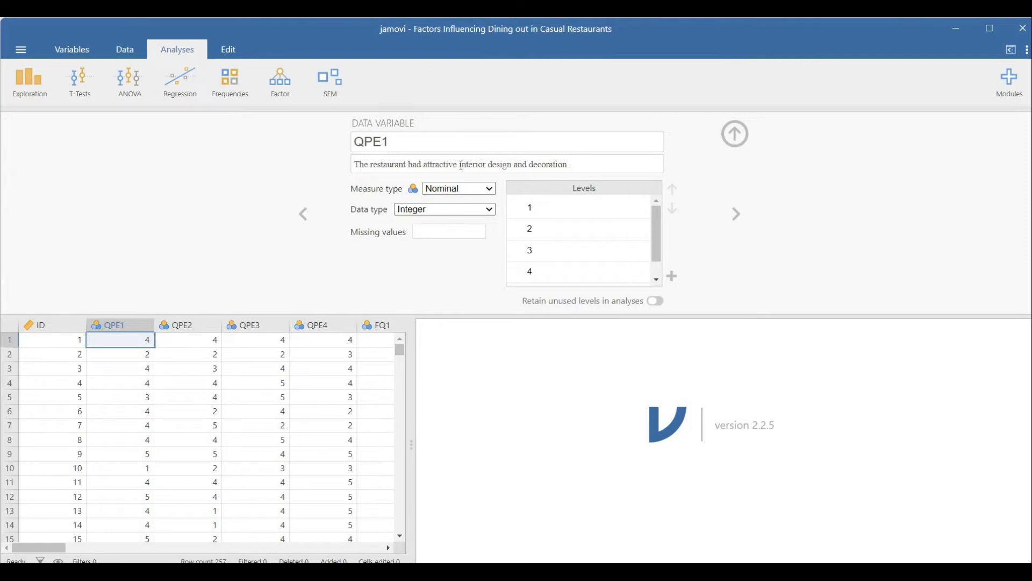
Set QPE1's measure type to Ordinal and go on to the settings of the variable QPE2
left_click(491, 193)
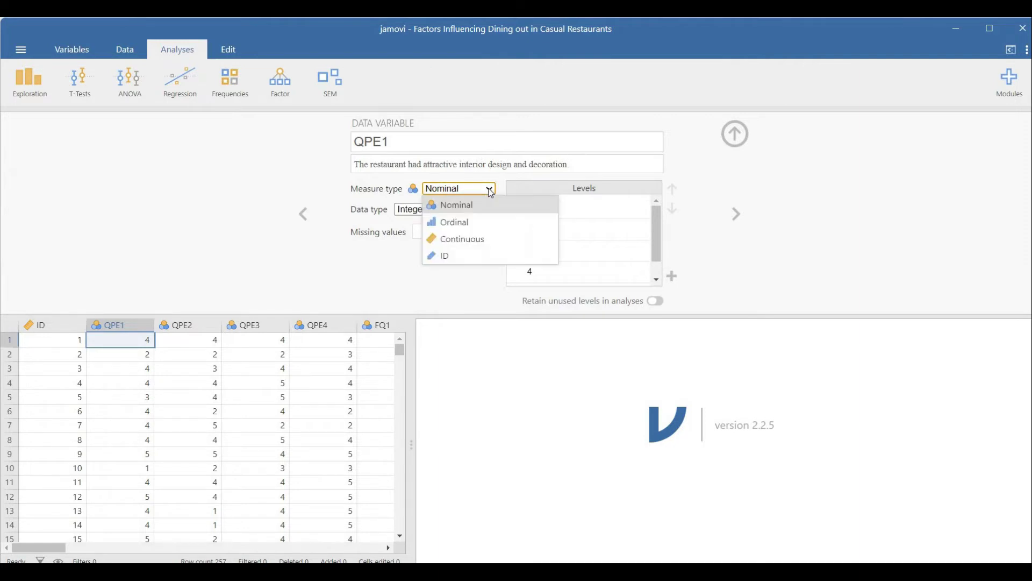
left_click(461, 226)
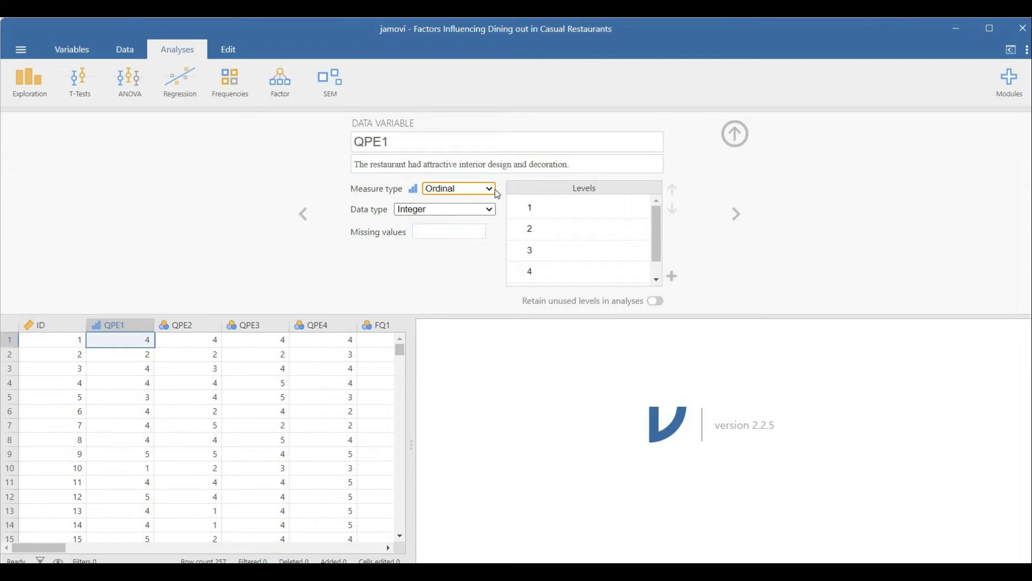
left_click(491, 195)
left_click(493, 214)
left_click(489, 189)
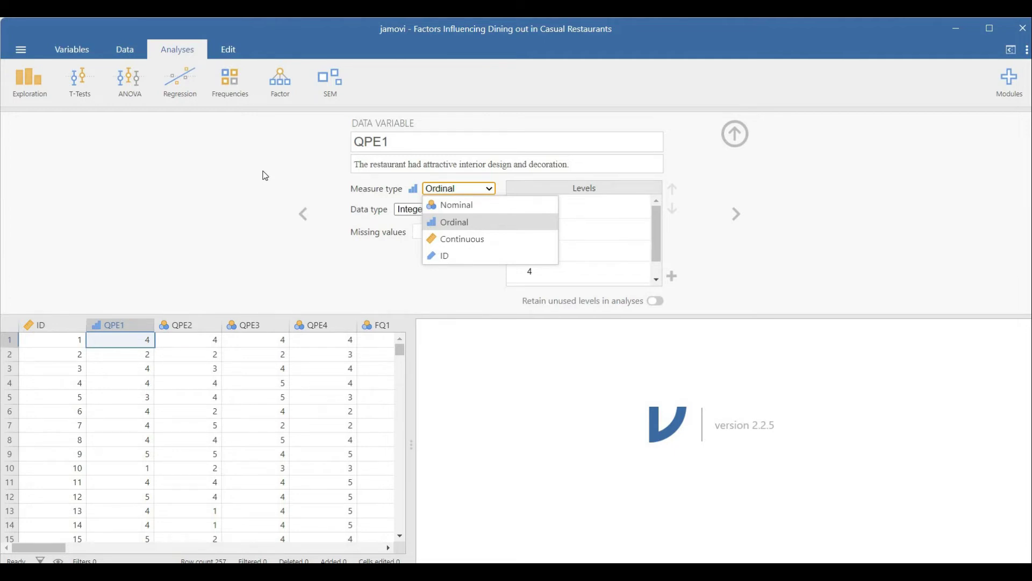
left_click(445, 221)
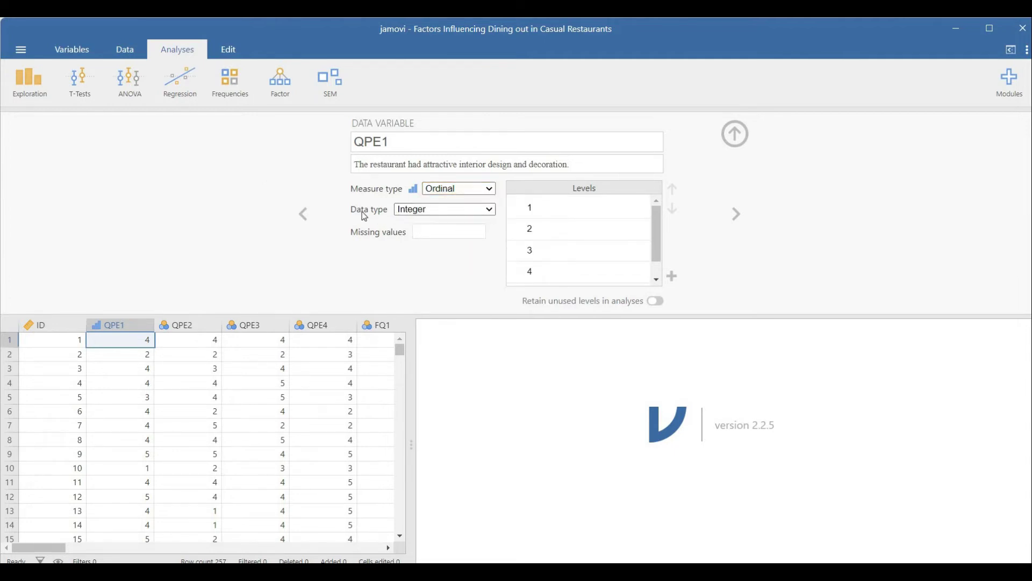
left_click(736, 214)
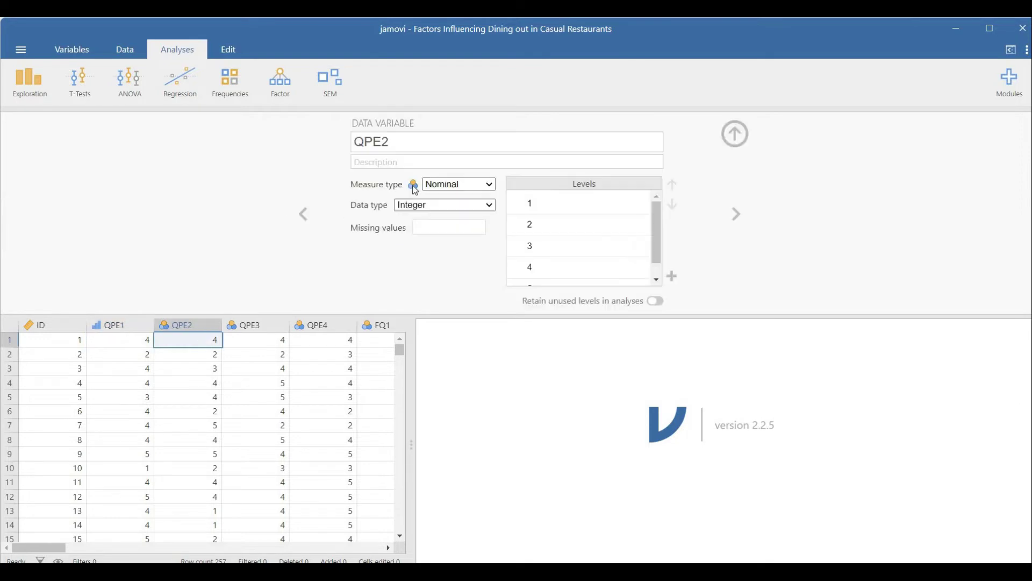
Try Continuous and Ordinal as the measure type of QPE2
left_click(479, 188)
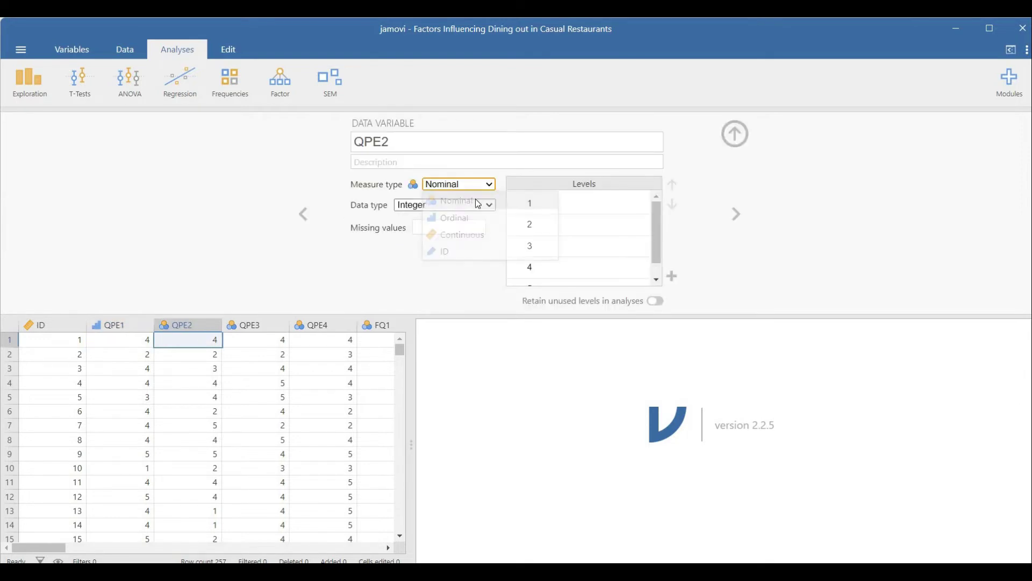
left_click(466, 236)
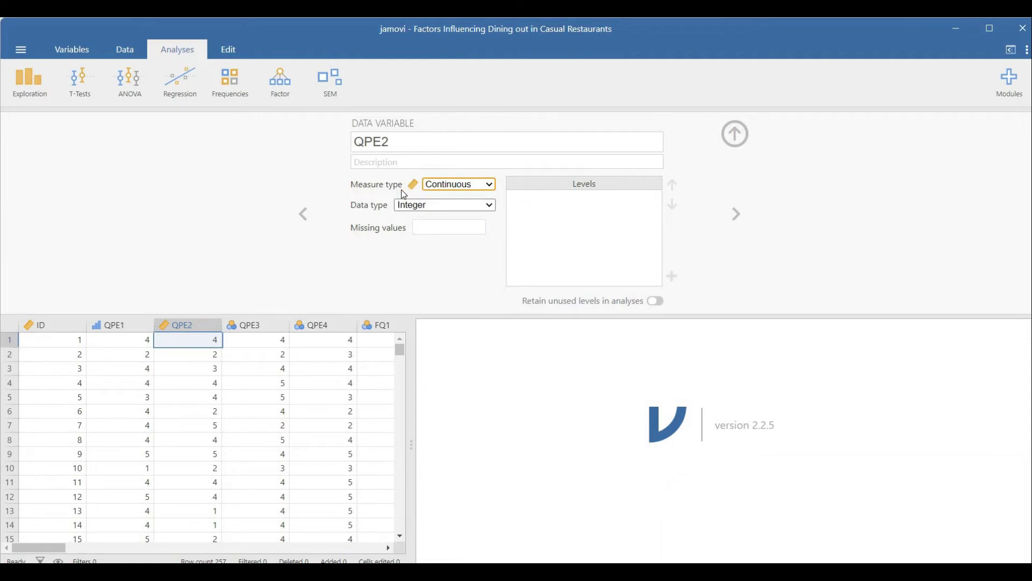
left_click(492, 187)
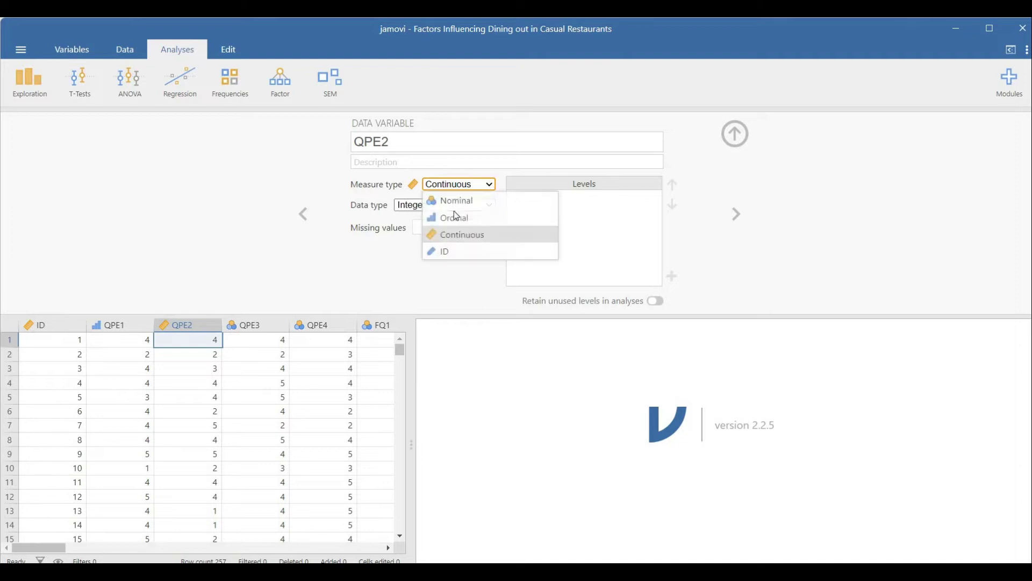
left_click(456, 219)
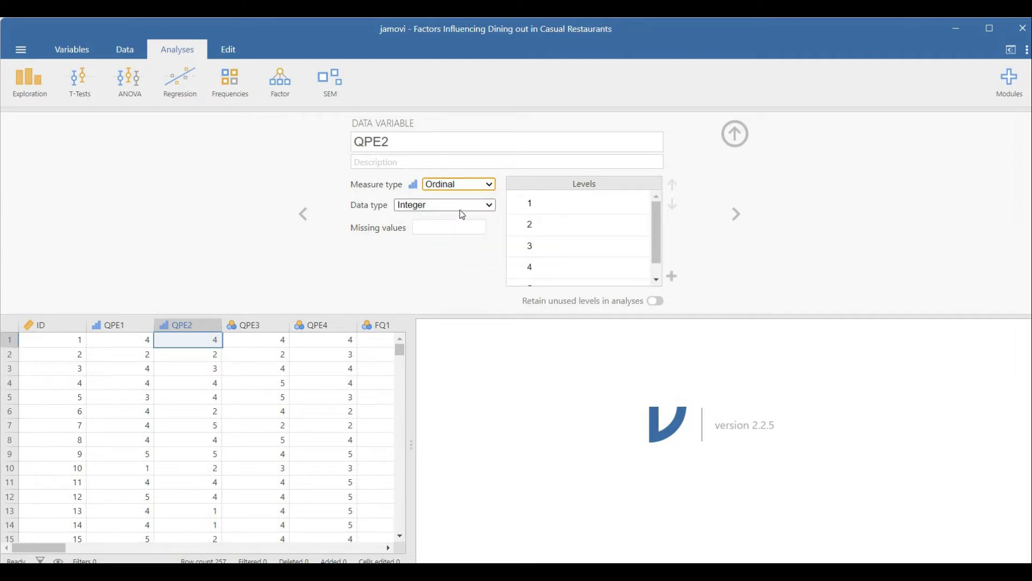
Try Decimal and Text as QPE2's data type and set it back to Integer
left_click(461, 207)
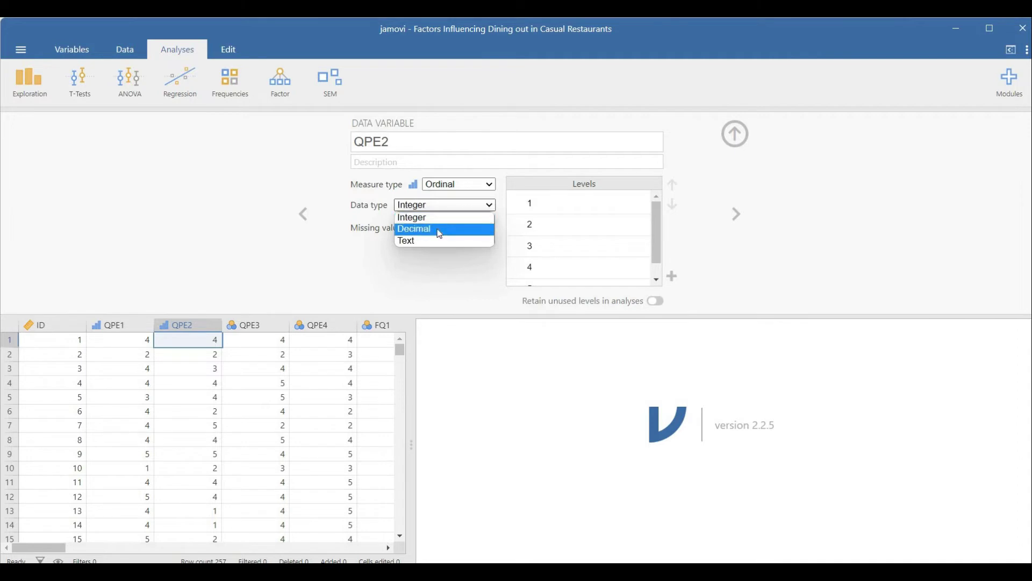
left_click(438, 230)
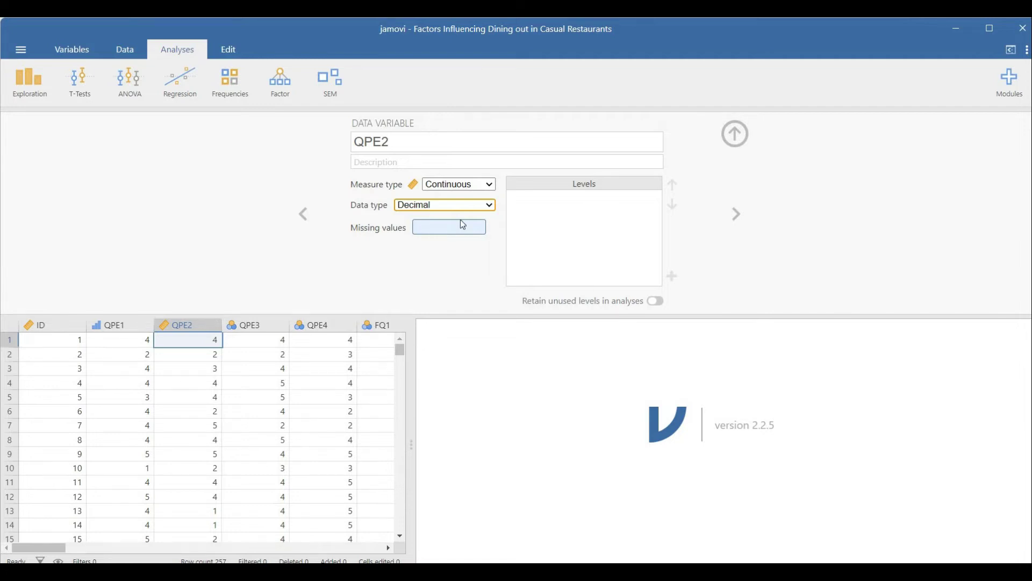
left_click(491, 206)
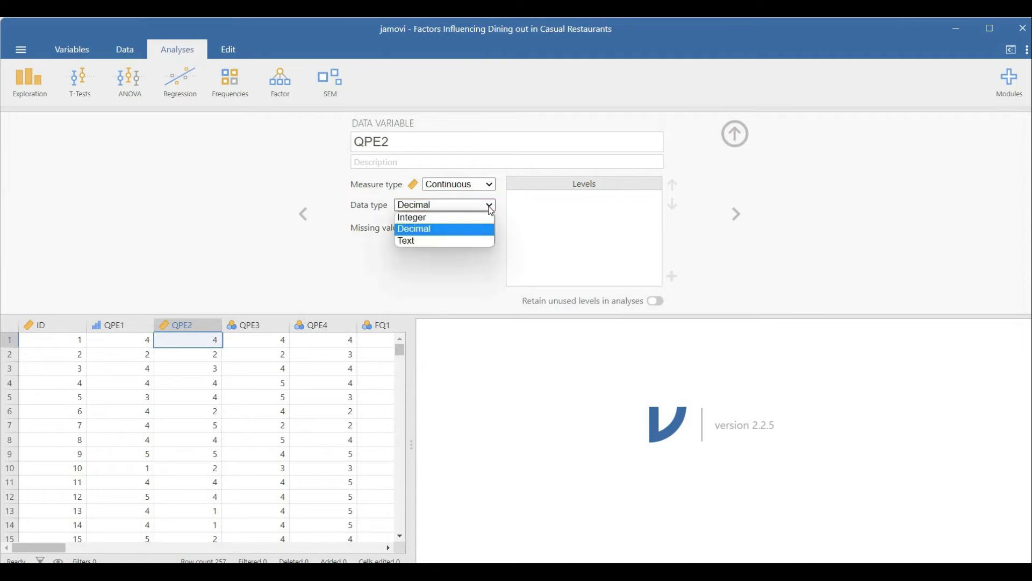
left_click(435, 242)
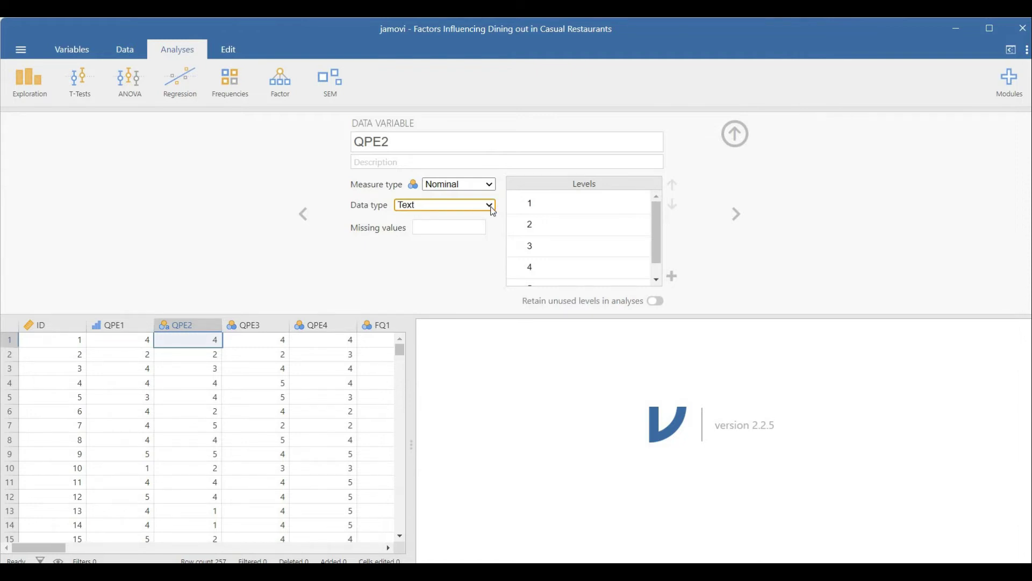
left_click(452, 209)
left_click(453, 218)
left_click(440, 225)
left_click(735, 155)
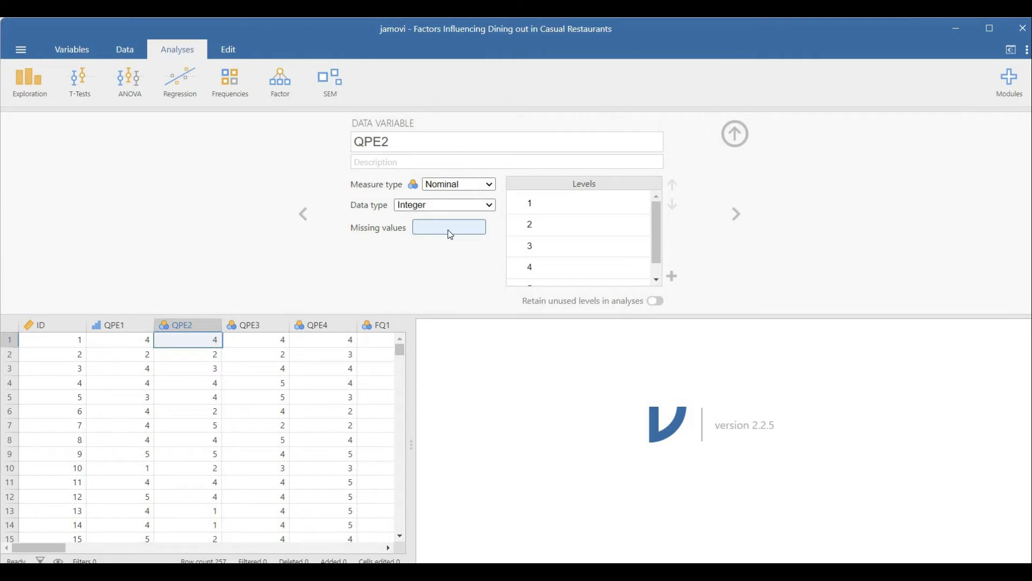
Examine the list of QPE2's levels down to level 5 and back
left_click(622, 223)
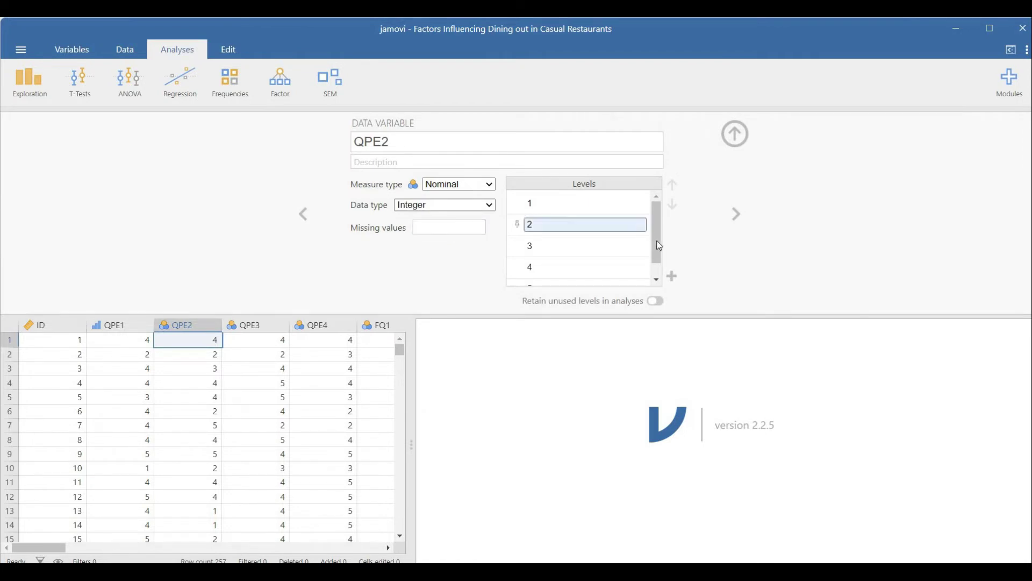
left_click(657, 272)
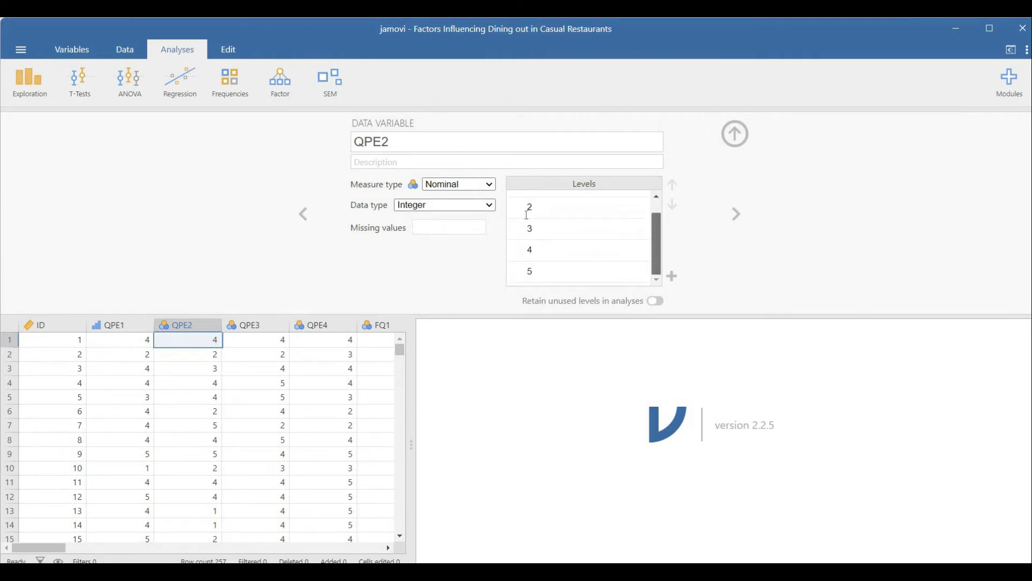
left_click(541, 272)
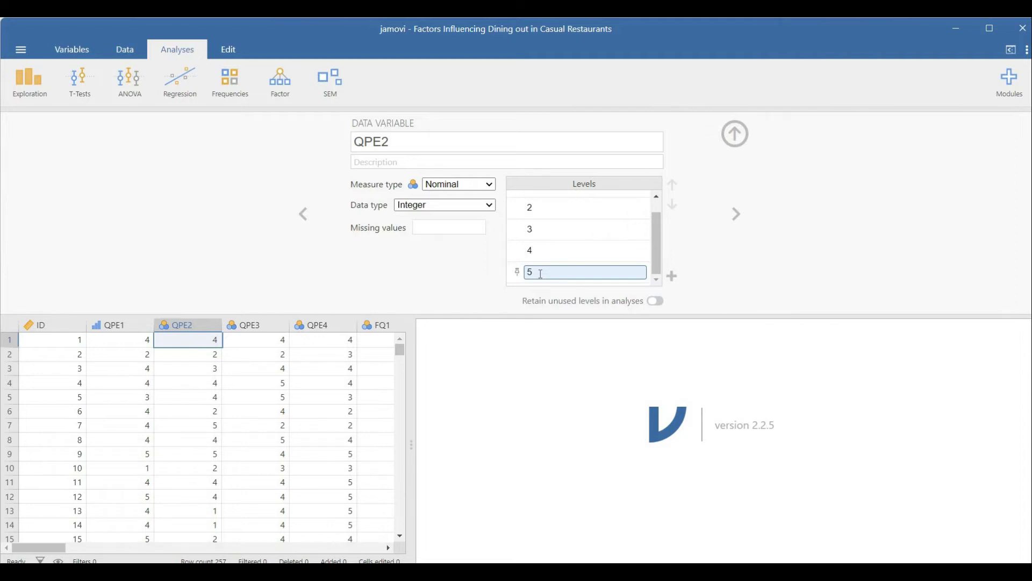
key("Return")
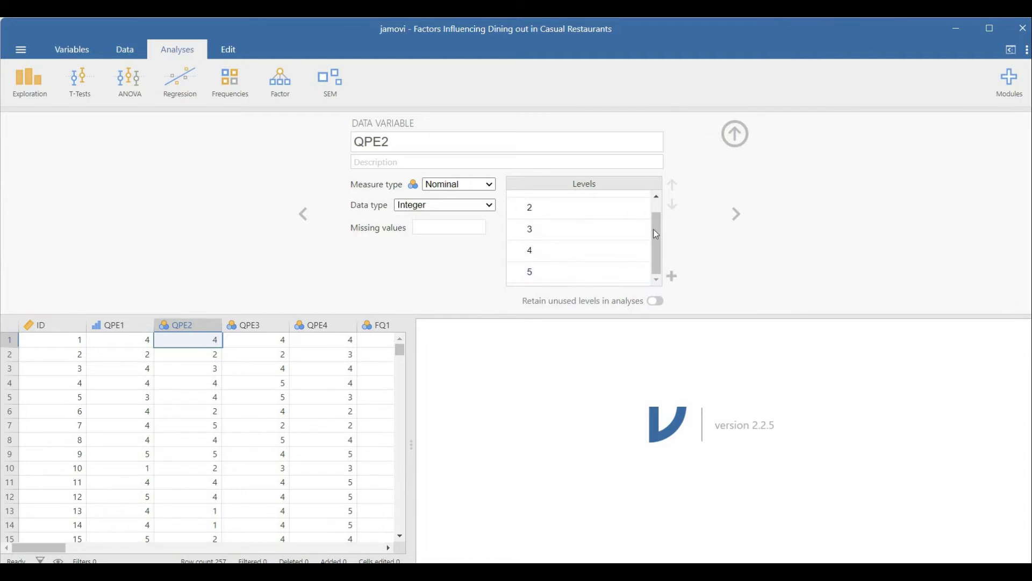
left_click_drag(657, 235, 657, 208)
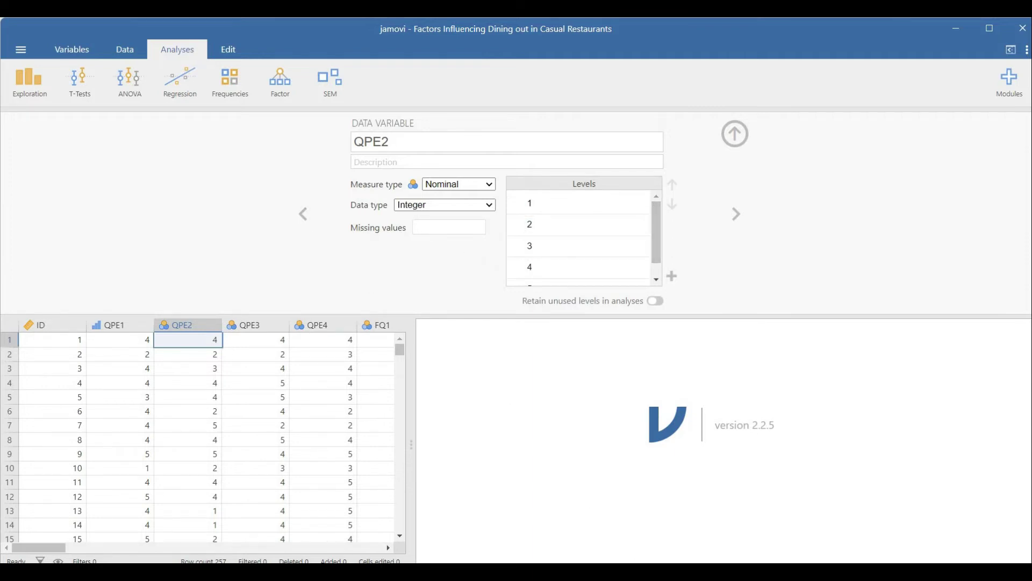
Switch to Word and examine the response scale headings of the questionnaire's Quality of Physical Environment section
key("alt+Tab")
left_click_drag(622, 217, 725, 223)
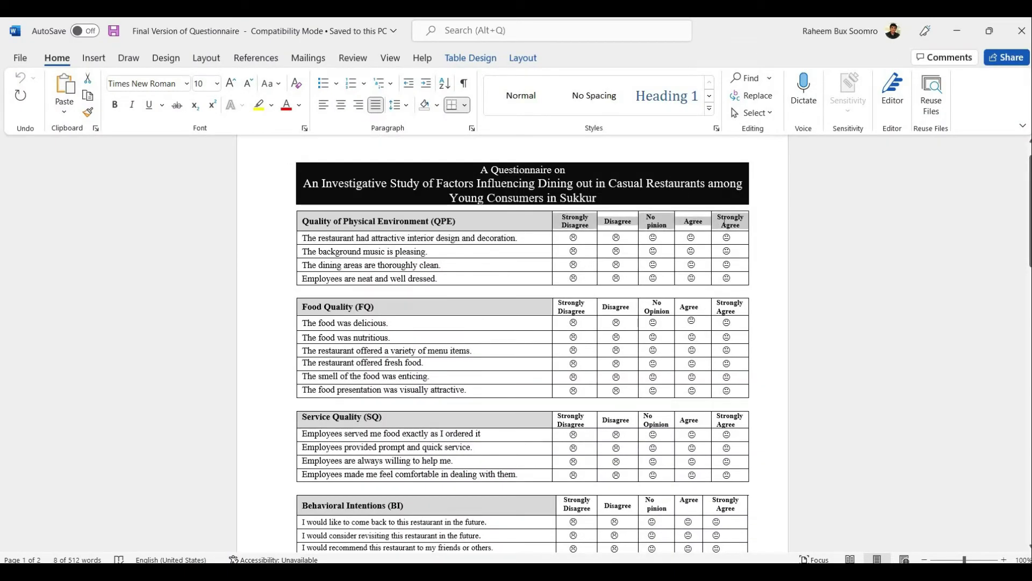
left_click(725, 227)
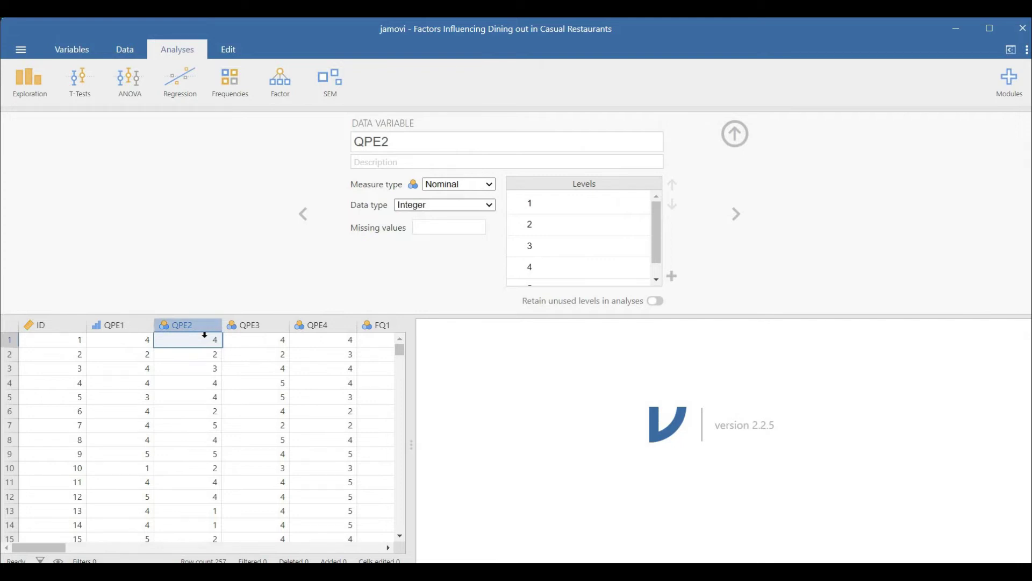
Return to jamovi and compare QPE2's levels 1 to 5 with the questionnaire's response scale
scroll(634, 253, "down", 1)
left_click_drag(655, 215, 656, 203)
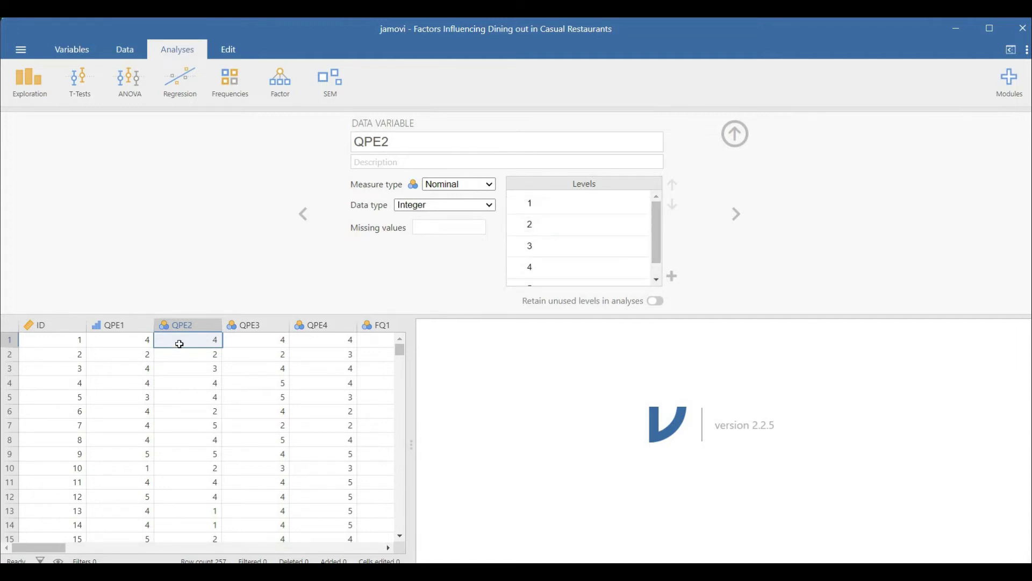
left_click(634, 243)
left_click(660, 238)
left_click_drag(660, 238, 659, 249)
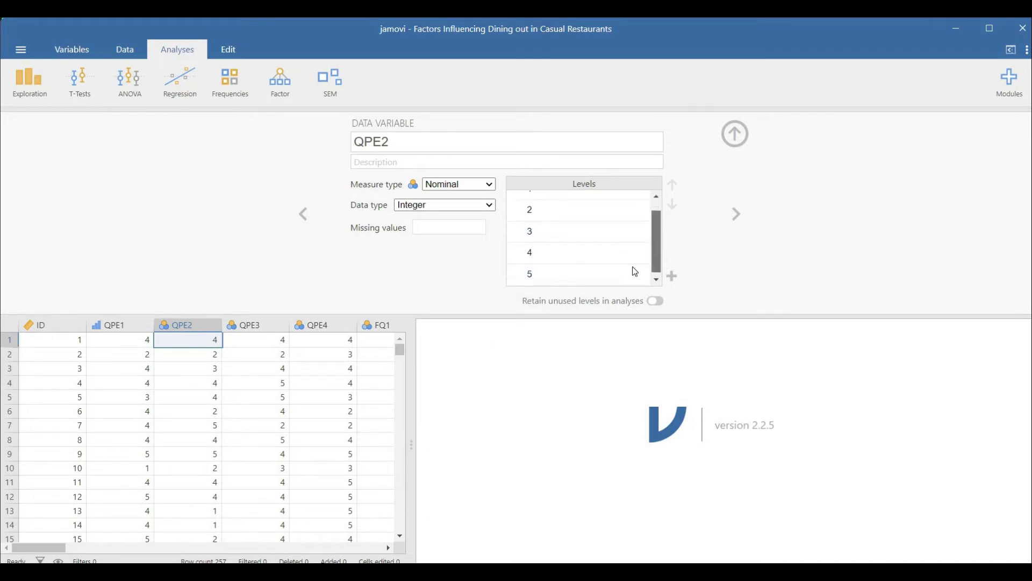
left_click(531, 251)
left_click(531, 272)
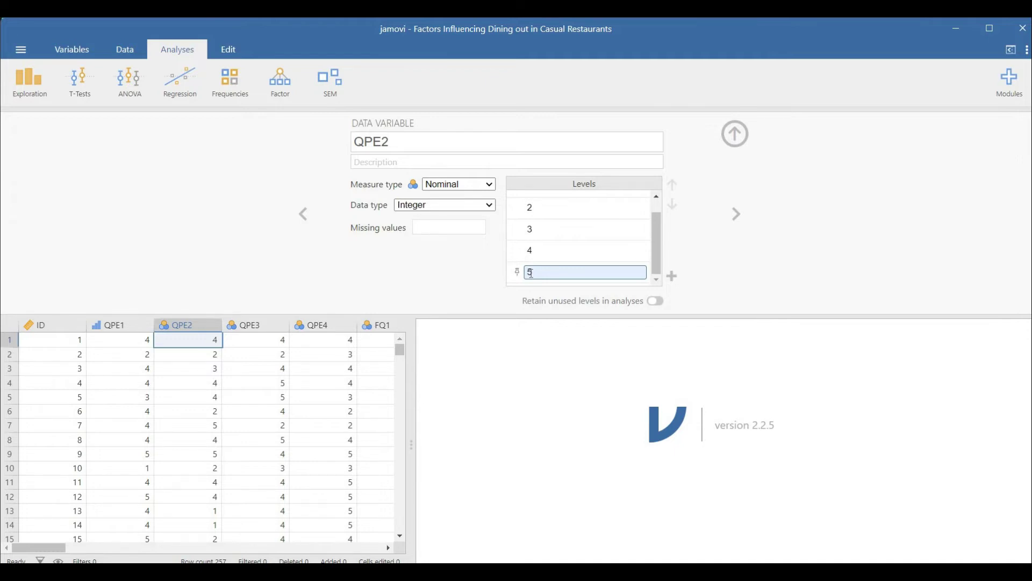
scroll(594, 215, "up", 2)
left_click(595, 203)
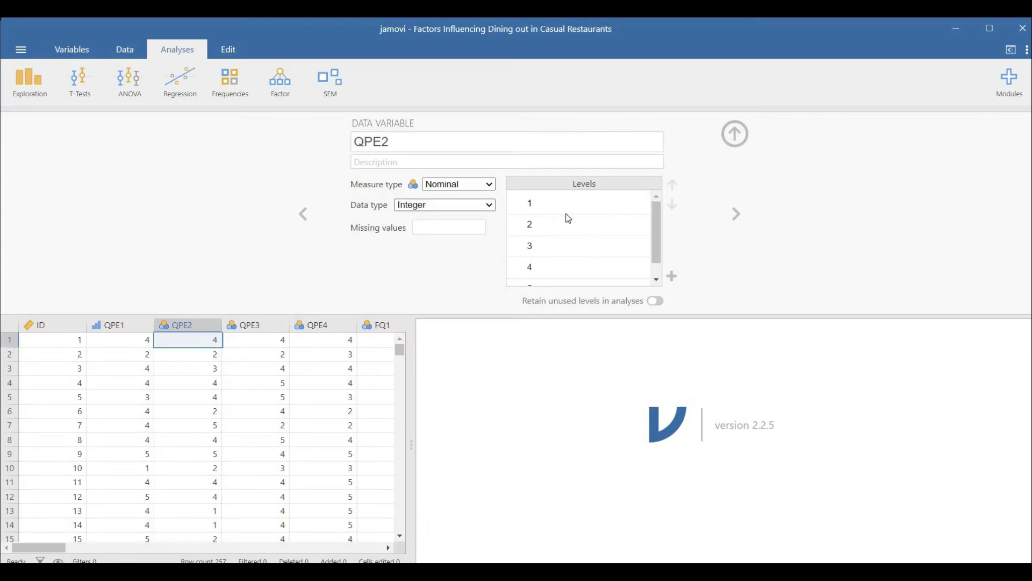
Label QPE2's level 1 as "Storongly Disgree", level 2 as "Disagree" and level 3 as "No Opinion"
left_click(566, 204)
type("Storongly Disgree")
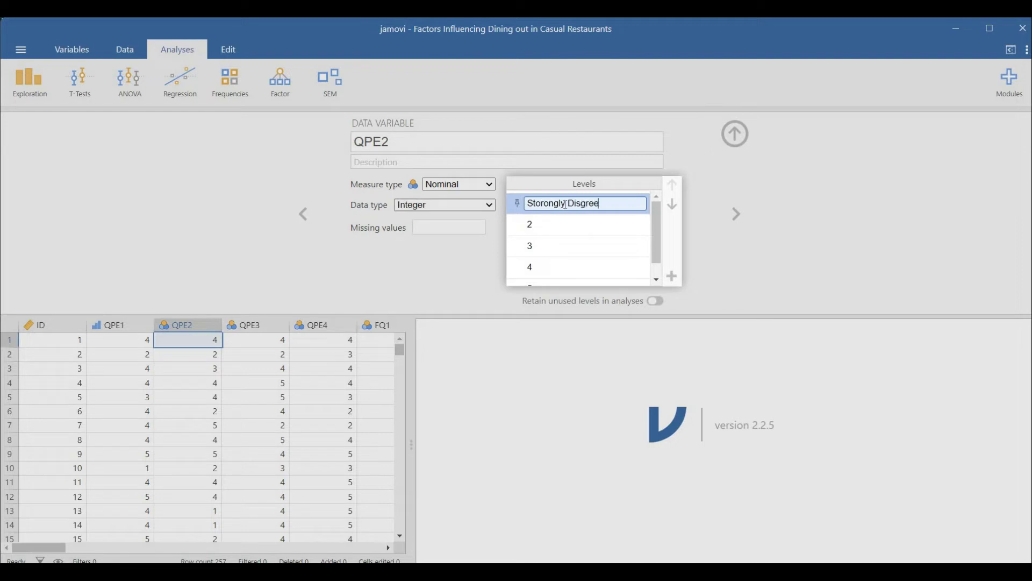
left_click(546, 226)
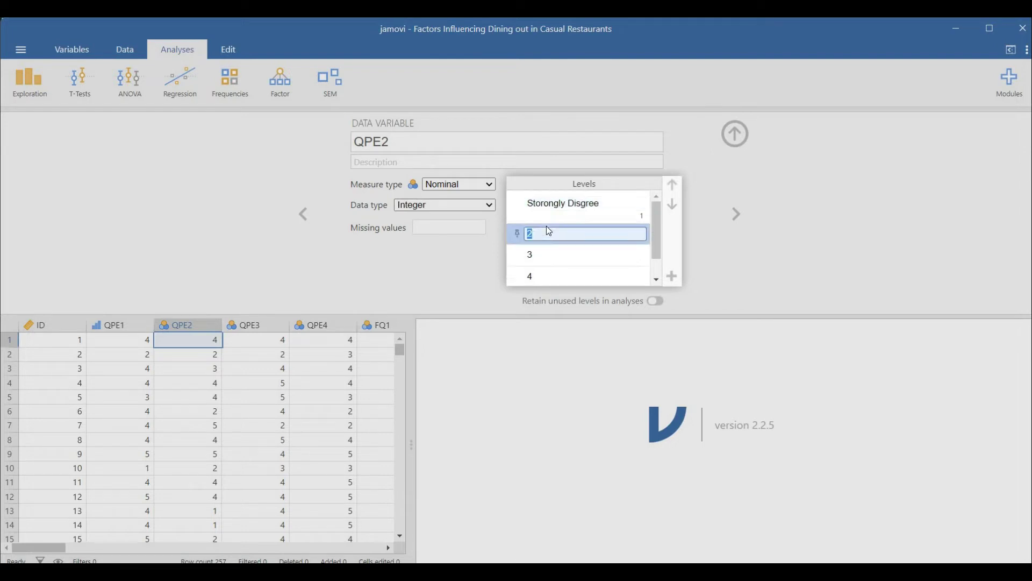
type("Disagree")
left_click(547, 253)
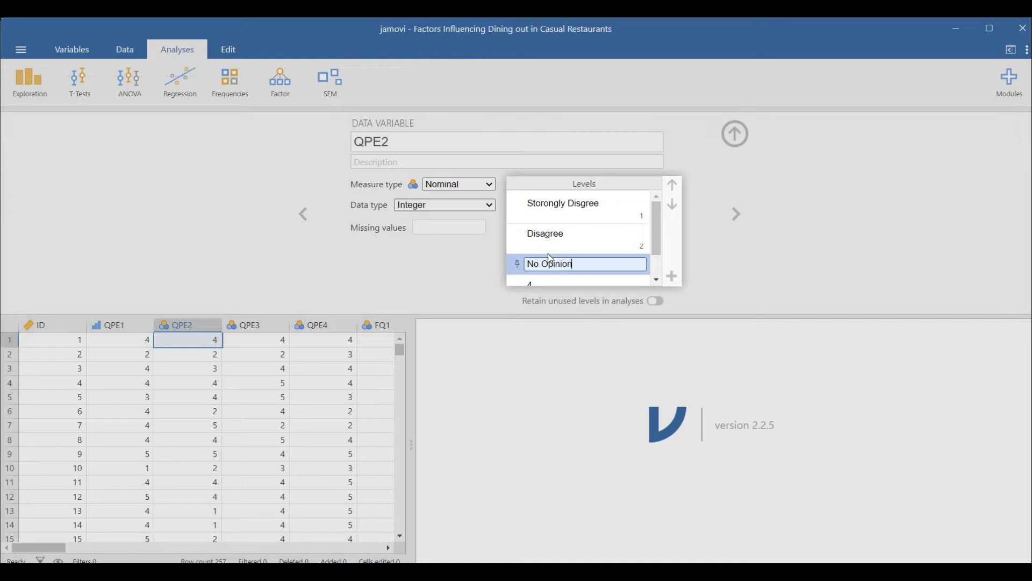
Label QPE2's level 4 as "Agree" and level 5 as "Strongly Agree", and apply the labels
scroll(551, 261, "down", 1)
left_click(552, 254)
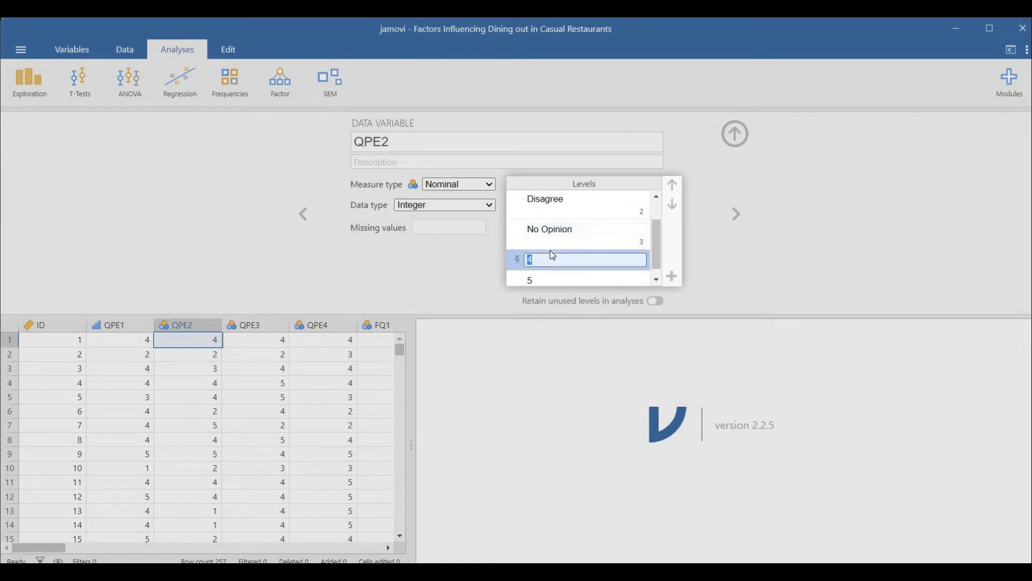
type("Agree")
left_click(544, 276)
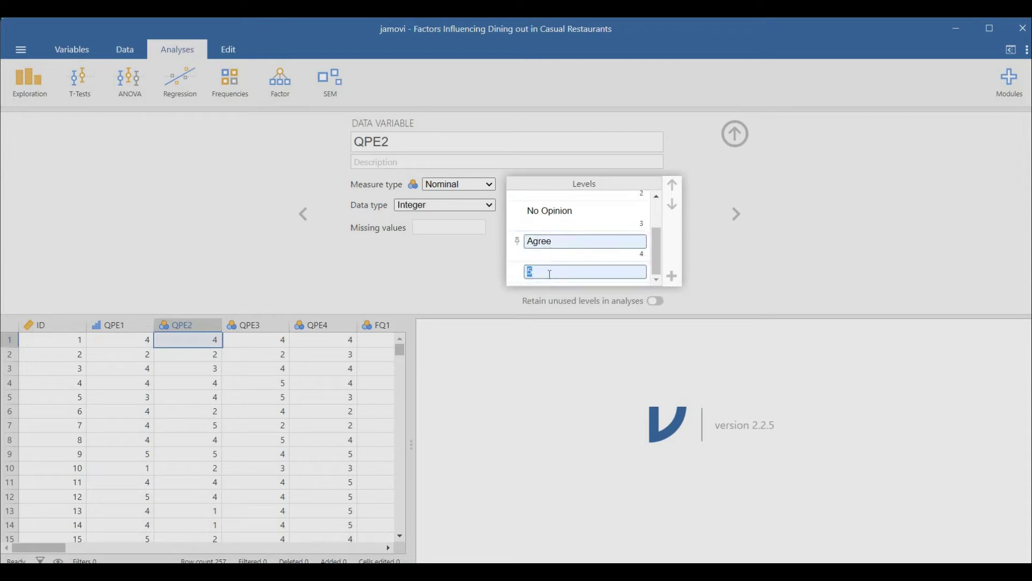
type("St")
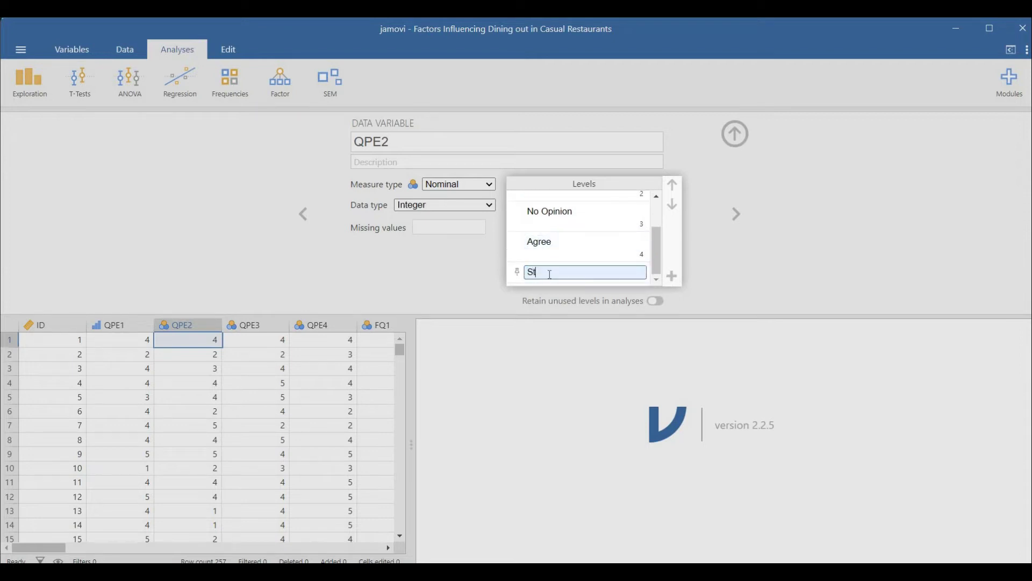
type("rongly Agree")
left_click(759, 263)
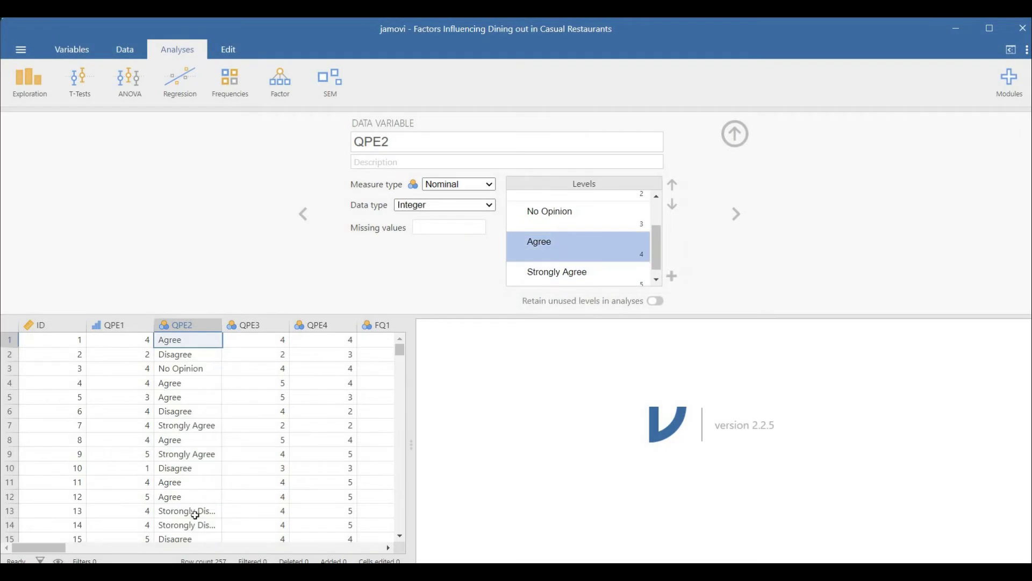
Look through the rows of the QPE2 column to check the response labels in the data
scroll(185, 447, "down", 15)
scroll(185, 447, "down", 20)
scroll(184, 448, "up", 20)
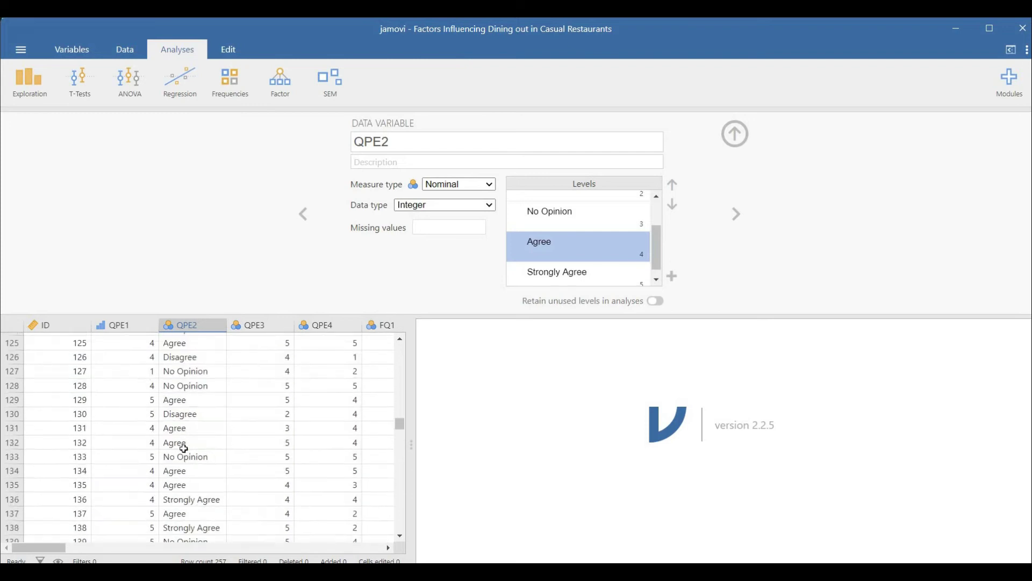
Select all the questionnaire item variables from QPE3 through RI4 together, leaving out Gender and Education
left_click(261, 328)
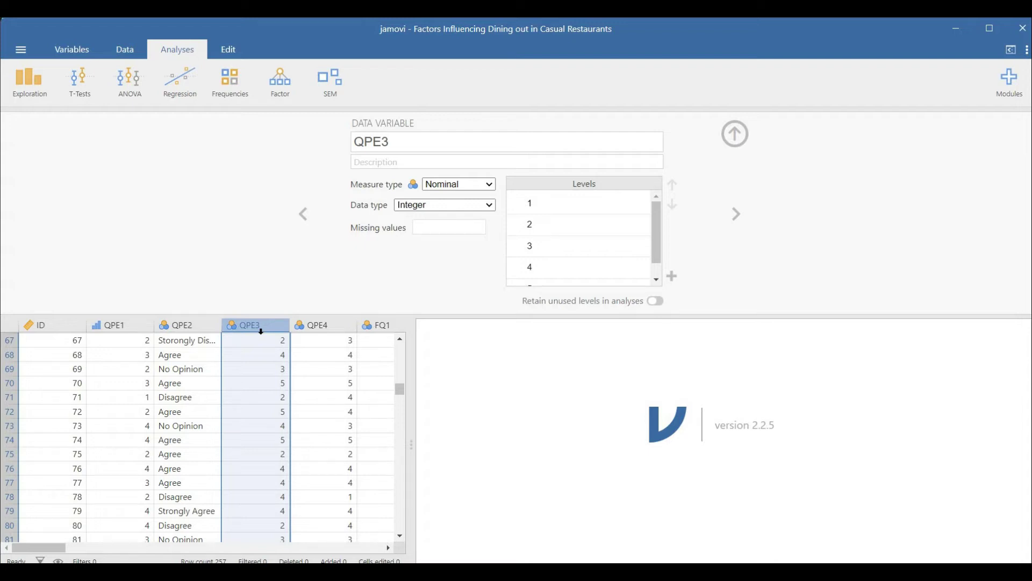
left_click_drag(141, 547, 309, 547)
left_click(192, 548)
key("shift+Right")
key("shift+Right")
key("shift+Right")
key("shift+Right")
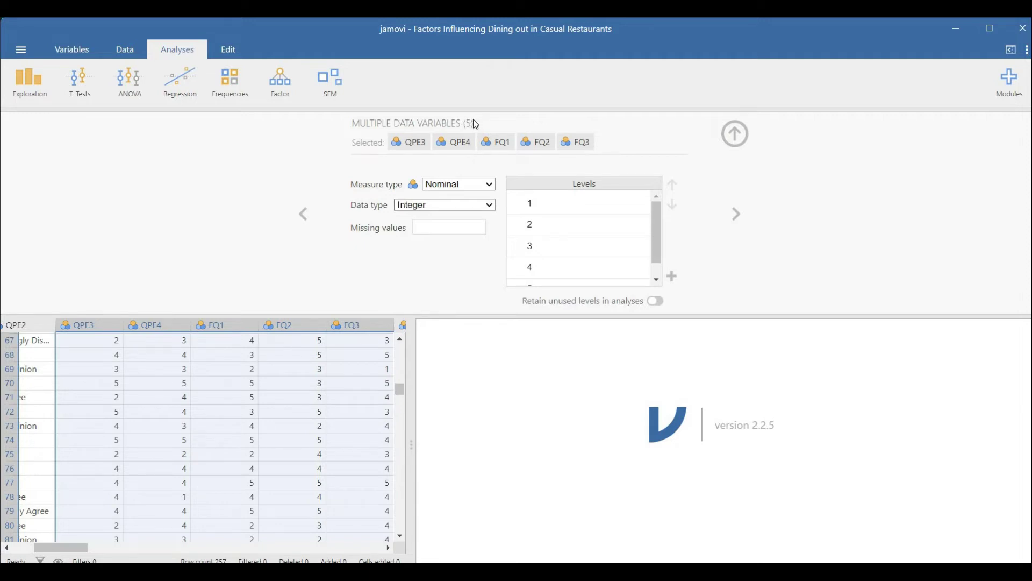
key("shift+Right")
key("shift+Right")
key("shift+Right")
key("shift+Right")
key("shift+Right")
key("shift+Right")
key("shift+Right")
key("shift+Right")
key("shift+Right")
key("shift+Right")
key("shift+Right")
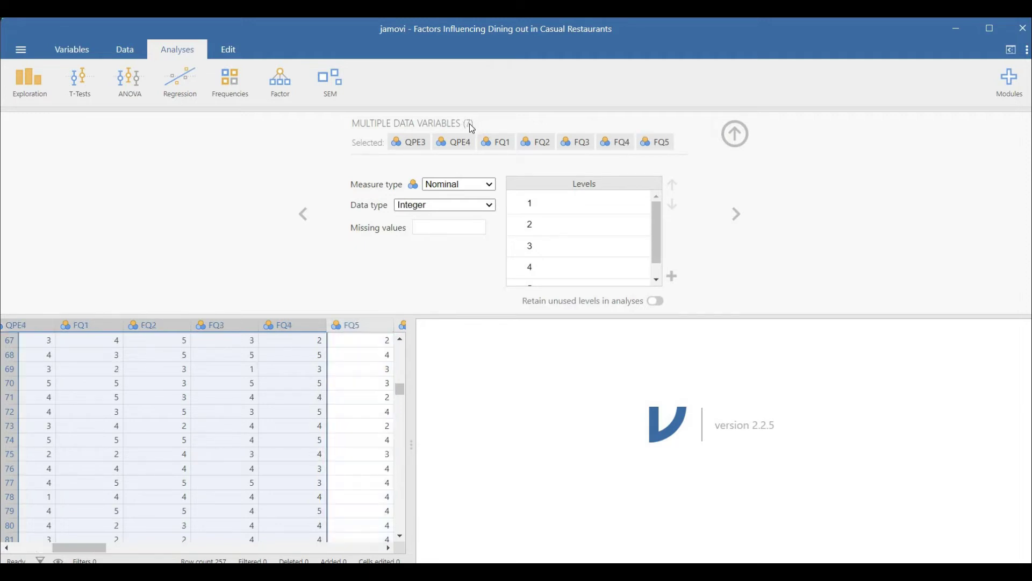
key("shift+Right")
key("shift+Right")
key("shift+Right")
key("shift+Right")
key("shift+Right")
key("shift+Right")
key("shift+Right")
key("shift+Right")
key("shift+Right")
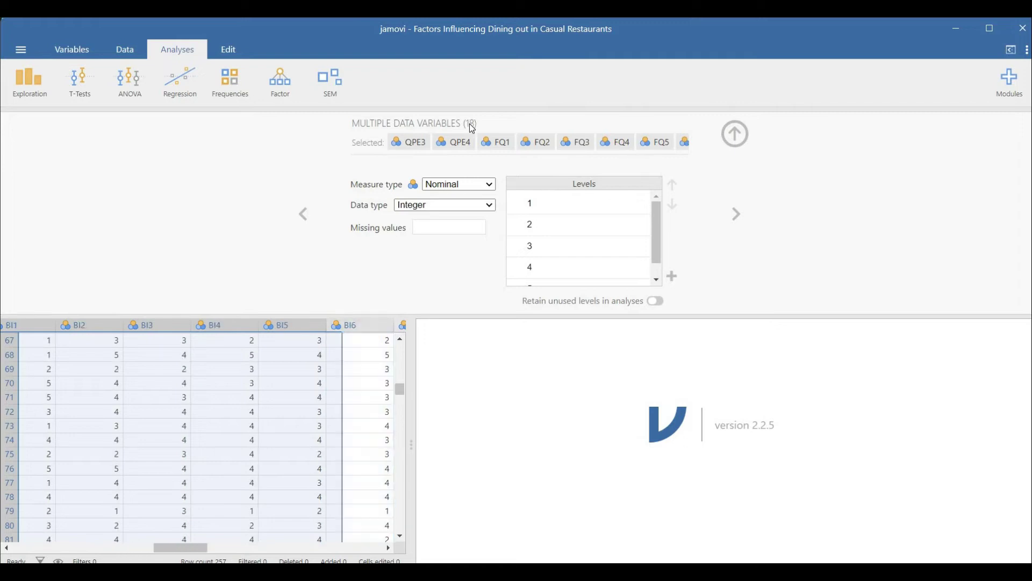
key("shift+Right")
key("shift+Right")
key("shift+Right")
key("shift+Right")
key("shift+Right")
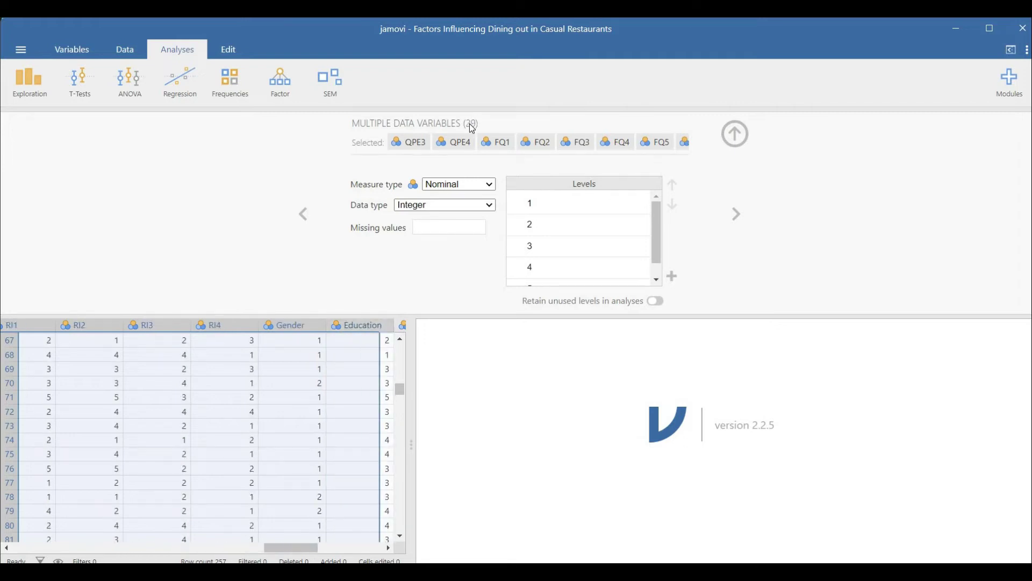
key("shift+Left")
key("shift+Left")
key("shift+Left")
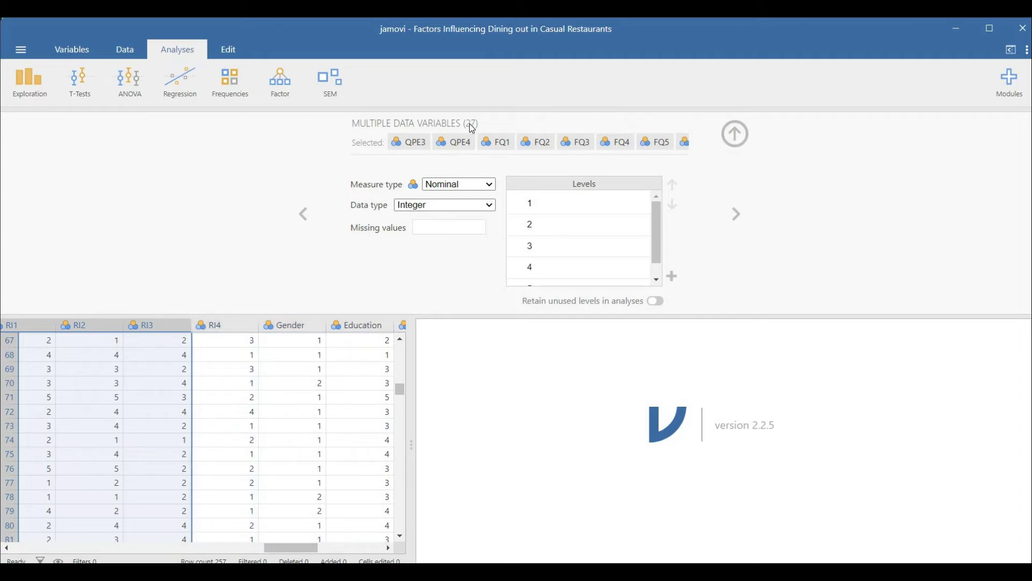
key("shift+Right")
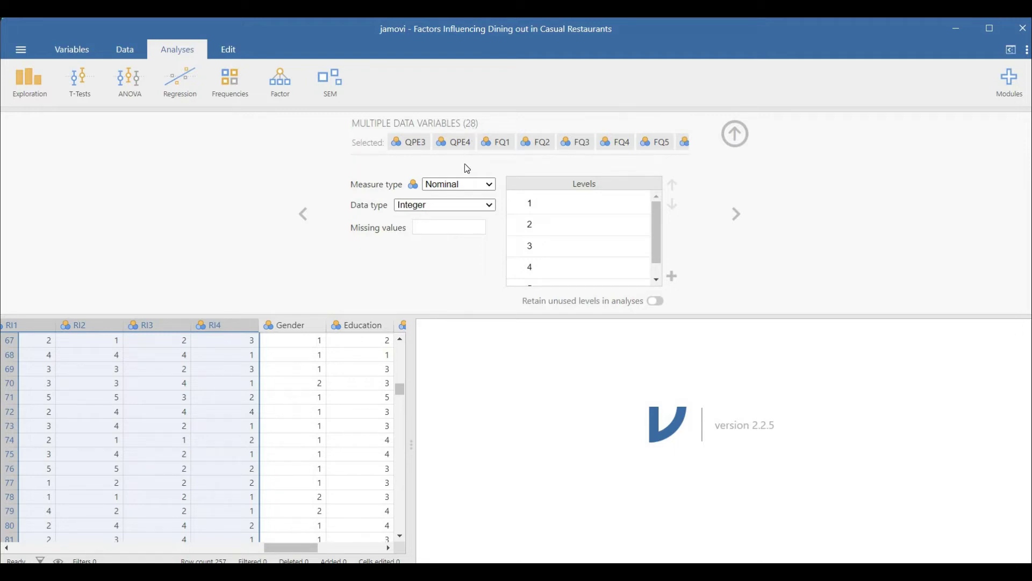
Set the measure type of the selected QPE3 to RI4 variables to Ordinal, keeping the Integer data type
left_click(460, 184)
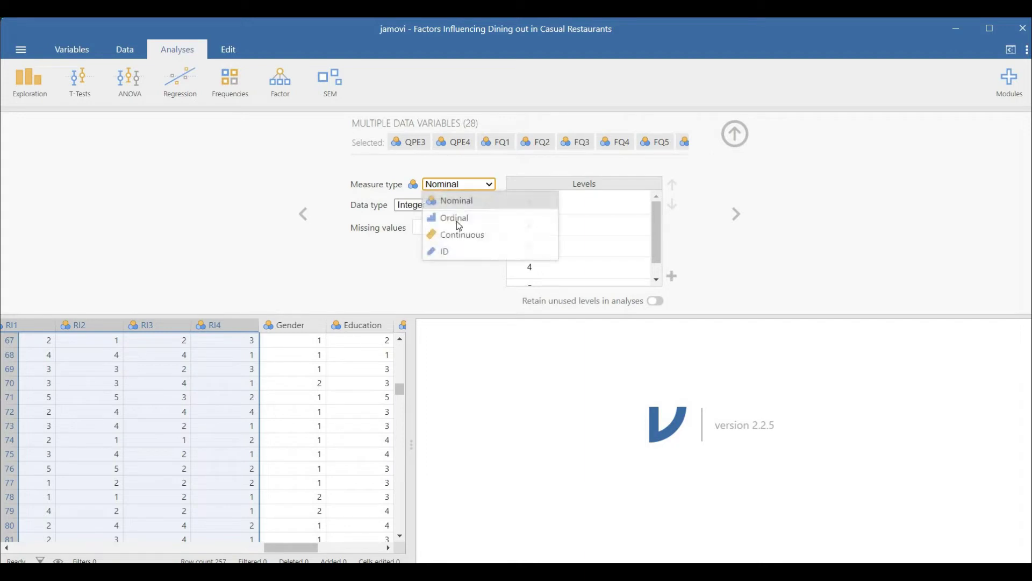
left_click(452, 217)
left_click(483, 205)
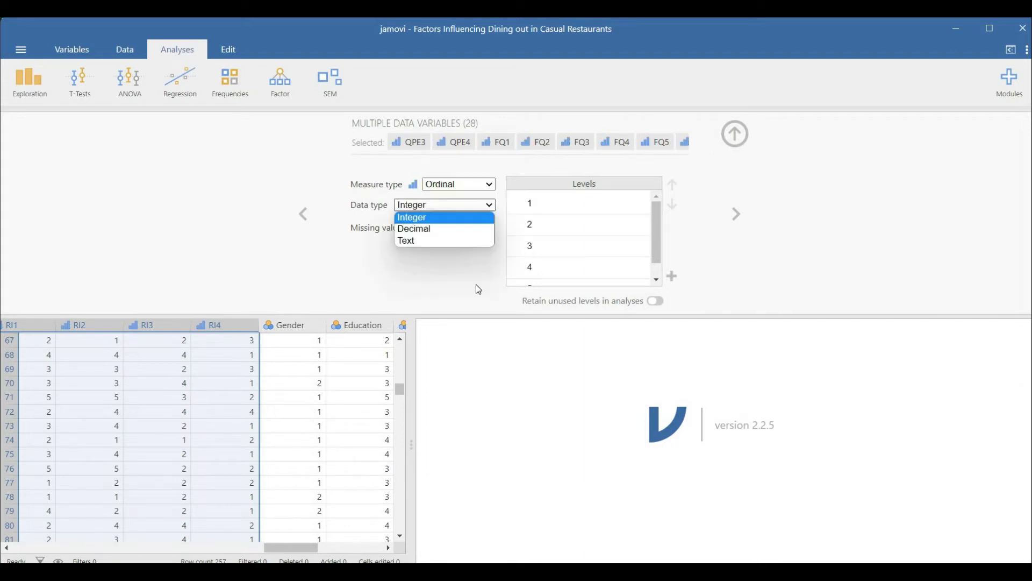
left_click(554, 223)
Label level 1 of the selected variables as "SD", level 2 as "Disg" and level 3 as "No Opinion"
left_click(556, 204)
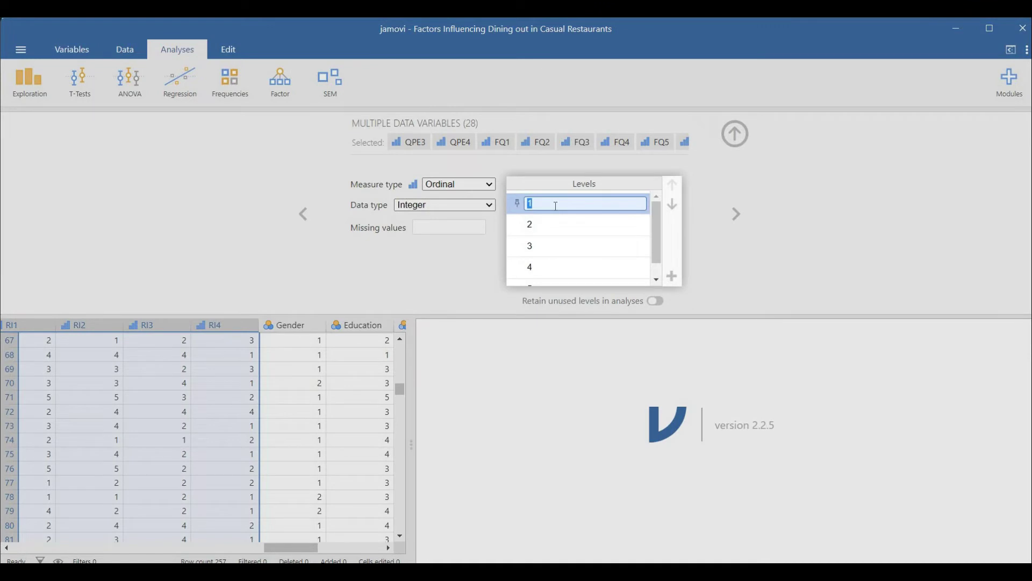
type("SD")
left_click(544, 225)
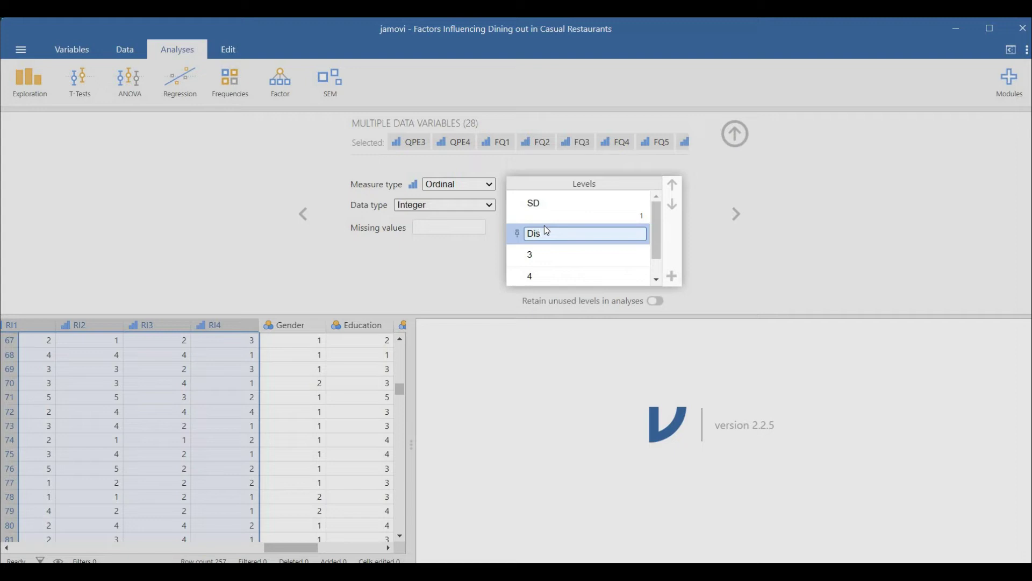
left_click(542, 256)
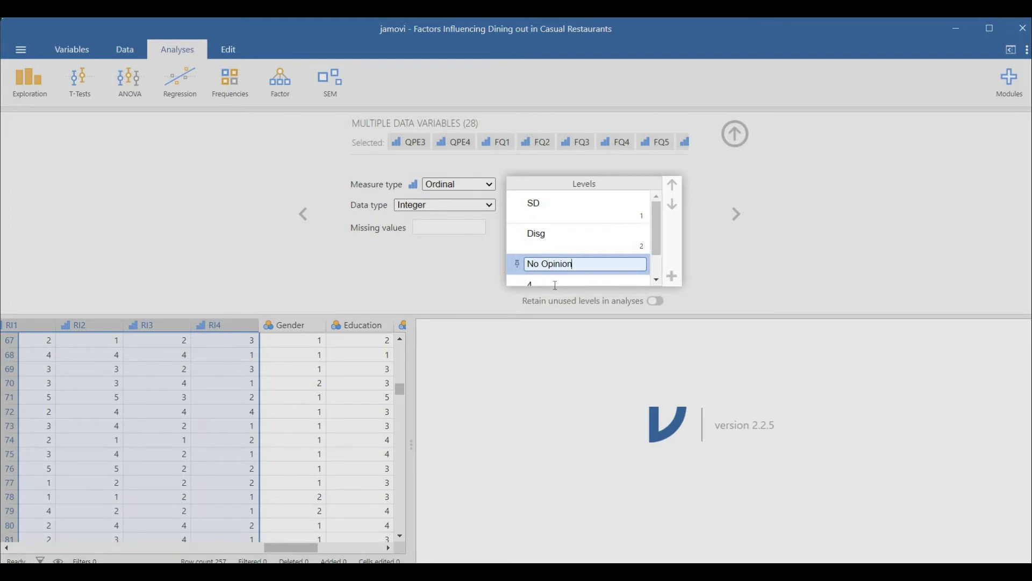
key("Return")
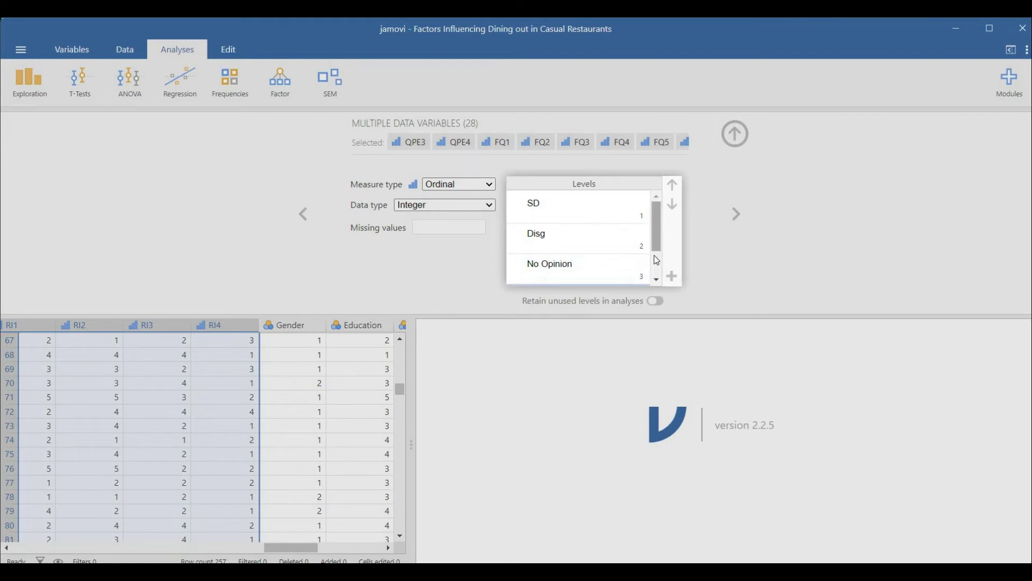
Label level 4 of the selected variables as "Agree" and level 5 as "SA", and apply the labels
scroll(656, 258, "down", 2)
left_click(537, 249)
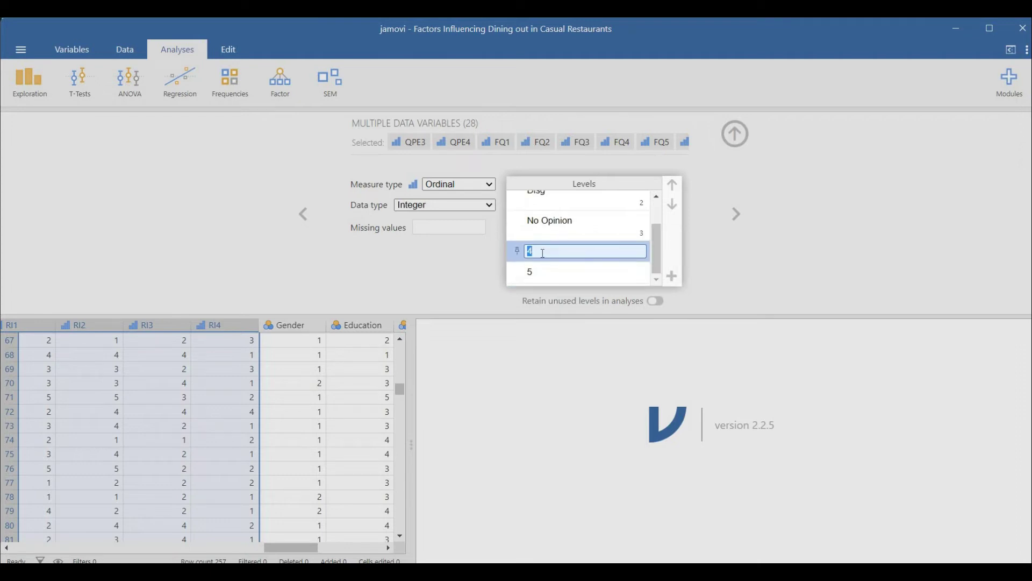
type("Agree")
left_click(541, 273)
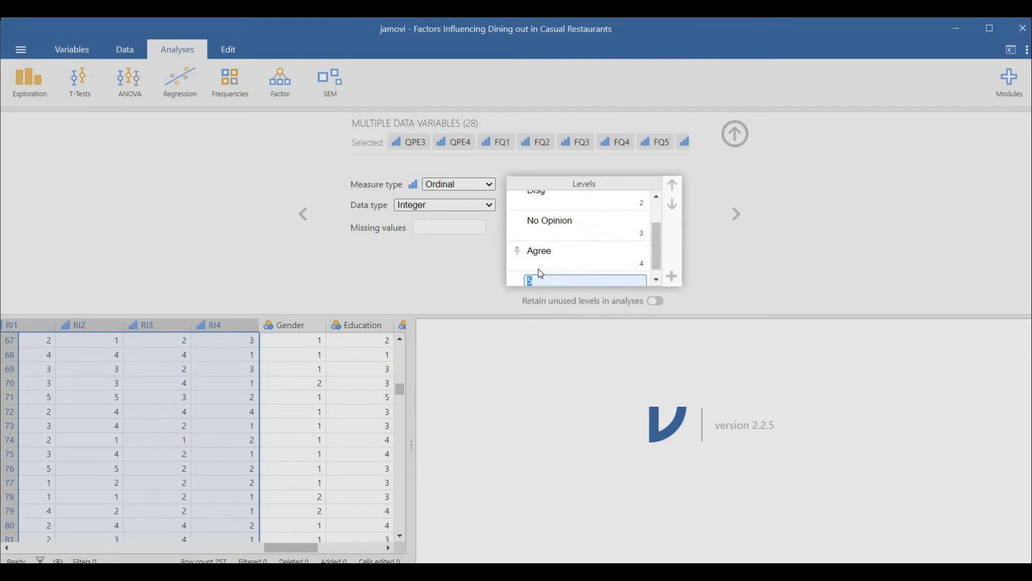
type("SA")
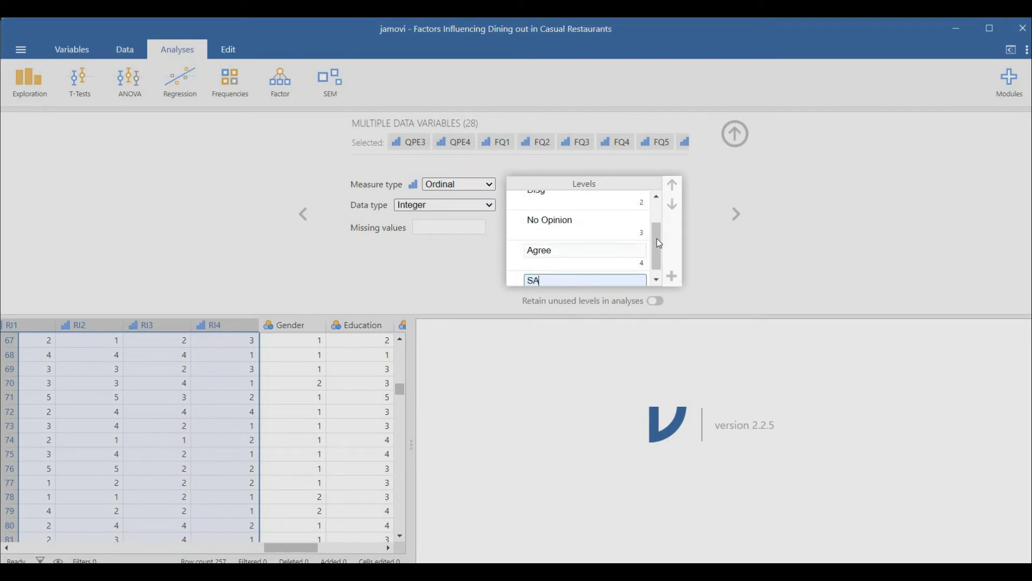
scroll(658, 212, "up", 3)
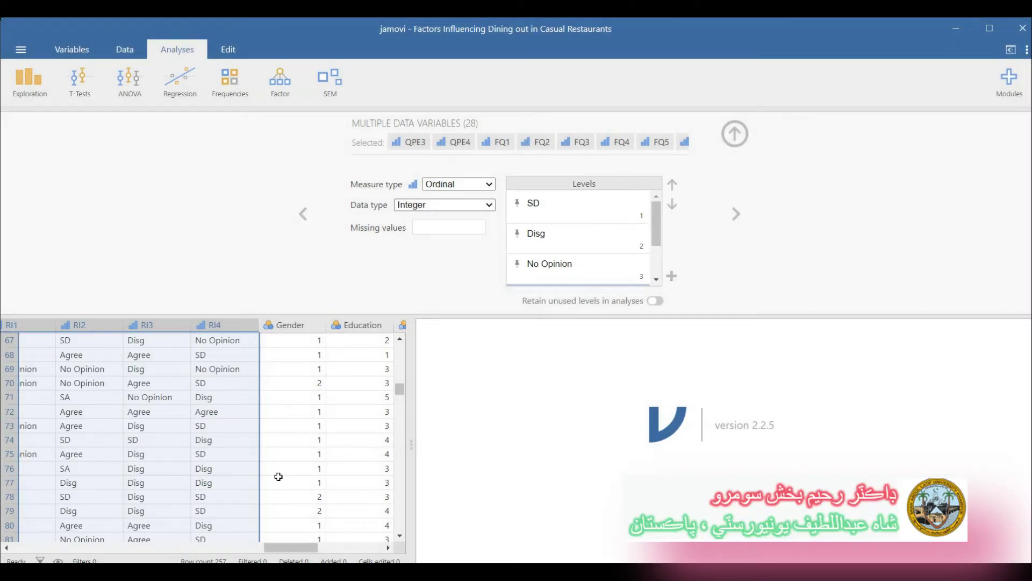
Look across the QPE3 to RI4 columns to check the response labels in the data
left_click_drag(288, 548, 43, 542)
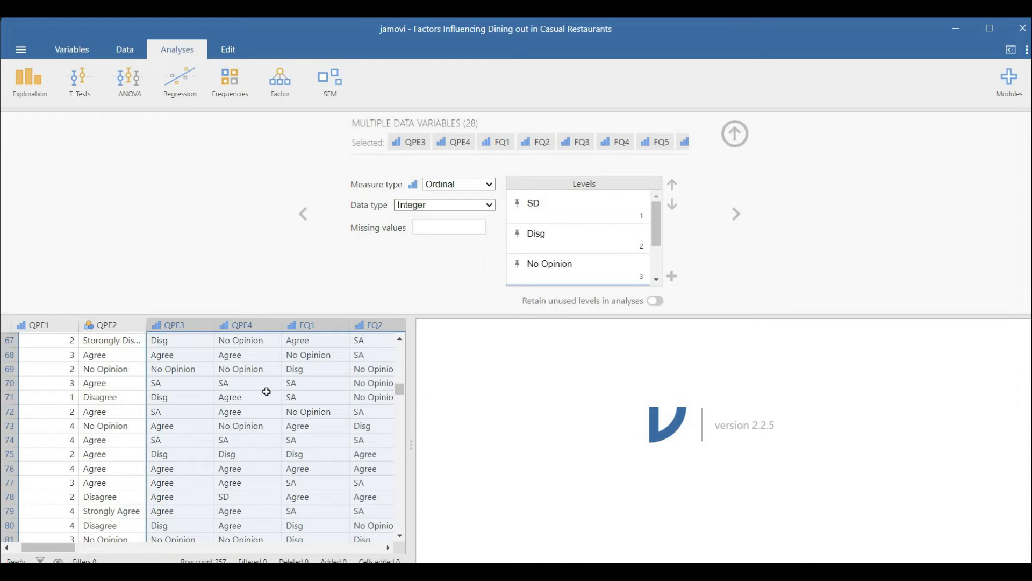
scroll(213, 548, "right", 15)
scroll(142, 350, "left", 2)
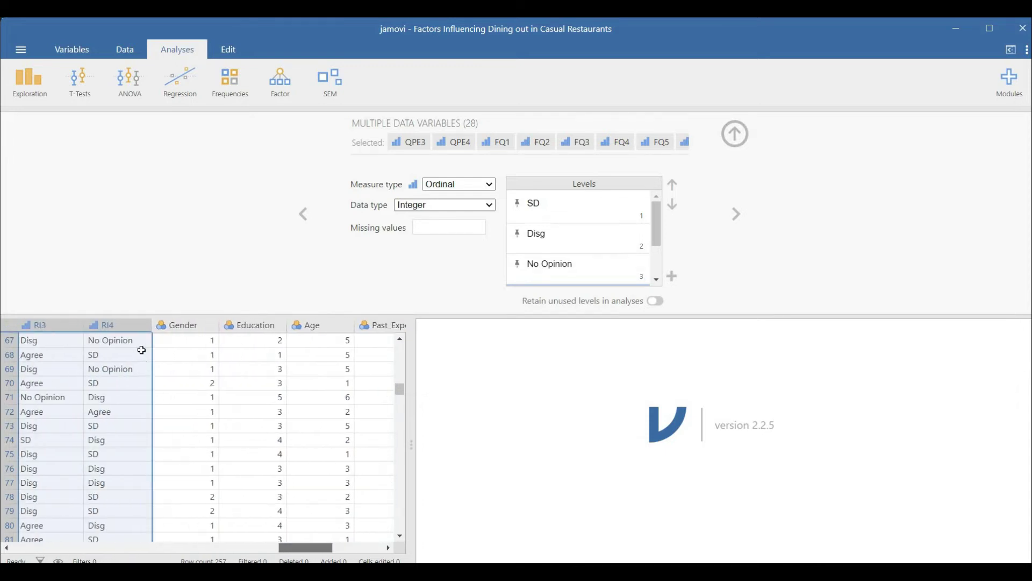
Give the Gender variable the description "Gender of Respondent"
left_click(186, 326)
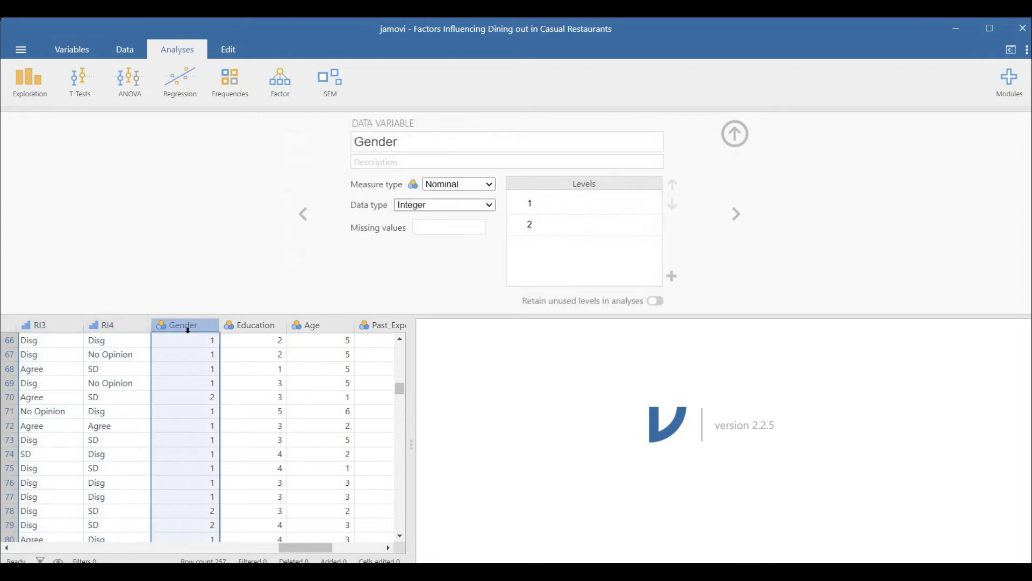
left_click(368, 161)
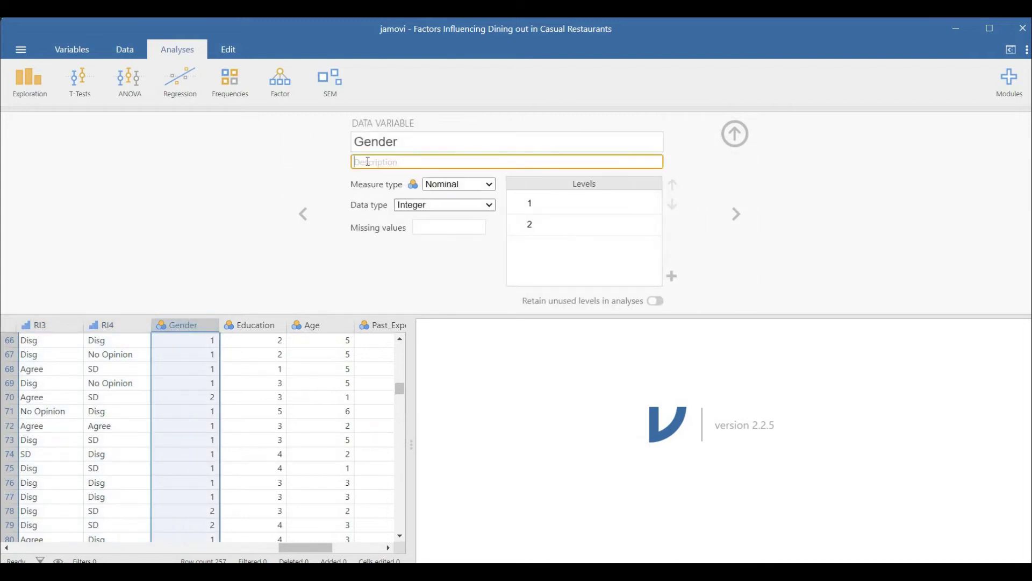
type("Gender of Respondent")
Label Gender's level 1 as "Male" and level 2 as "Female", and apply the labels
left_click(540, 205)
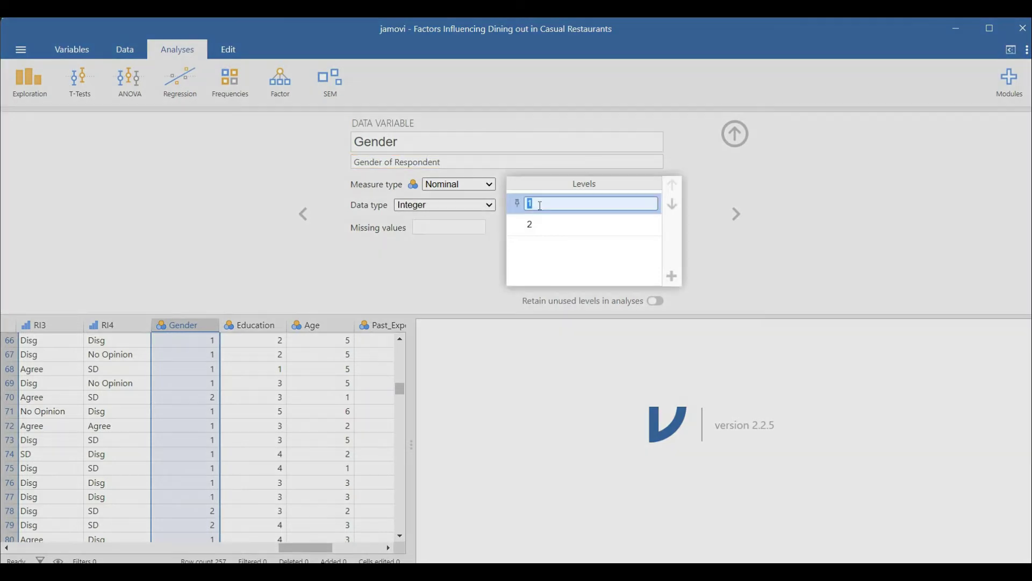
type("Male")
left_click(542, 228)
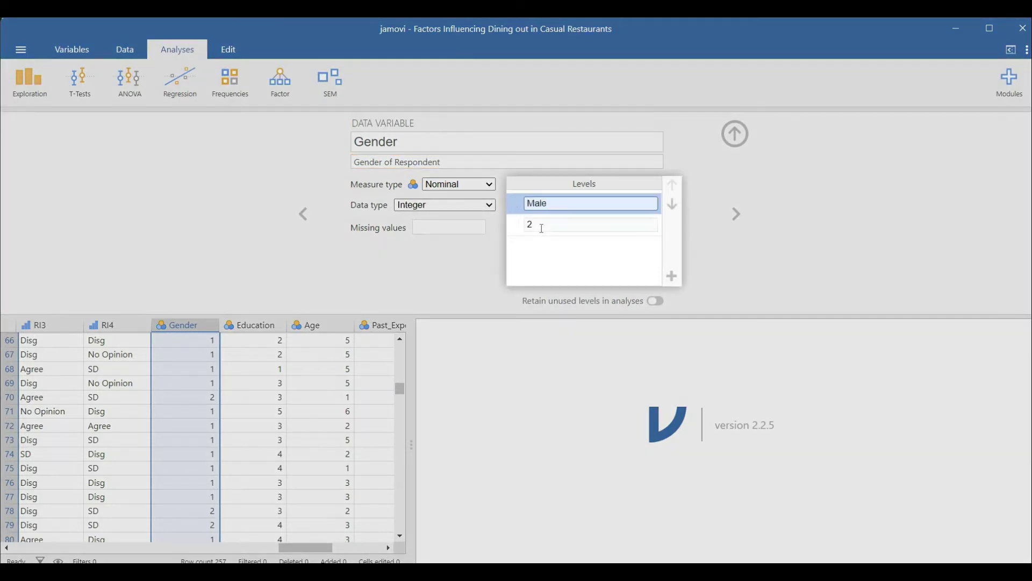
type("Female")
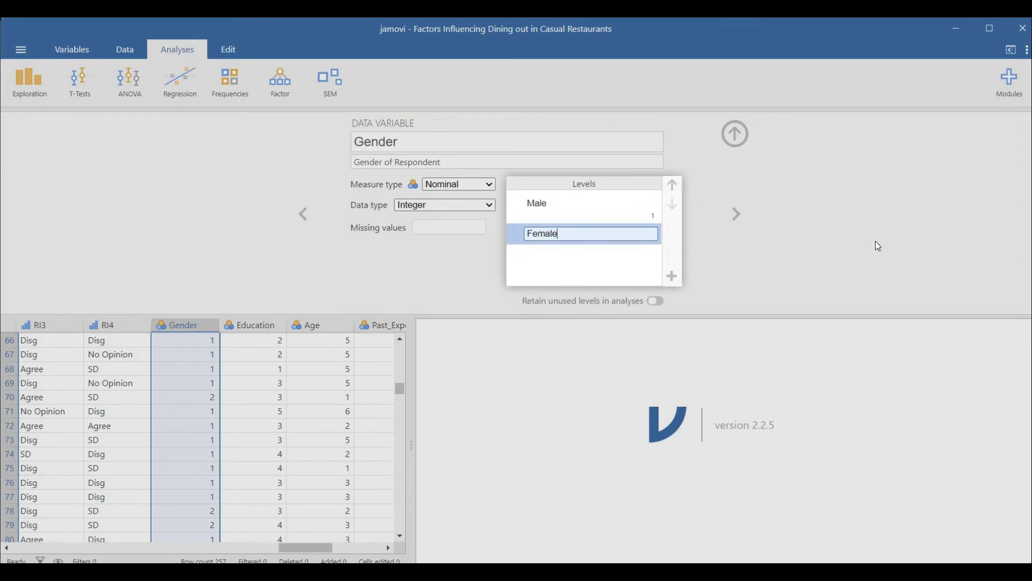
key("Return")
Give the Education variable the description "Education Respondent"
left_click(270, 334)
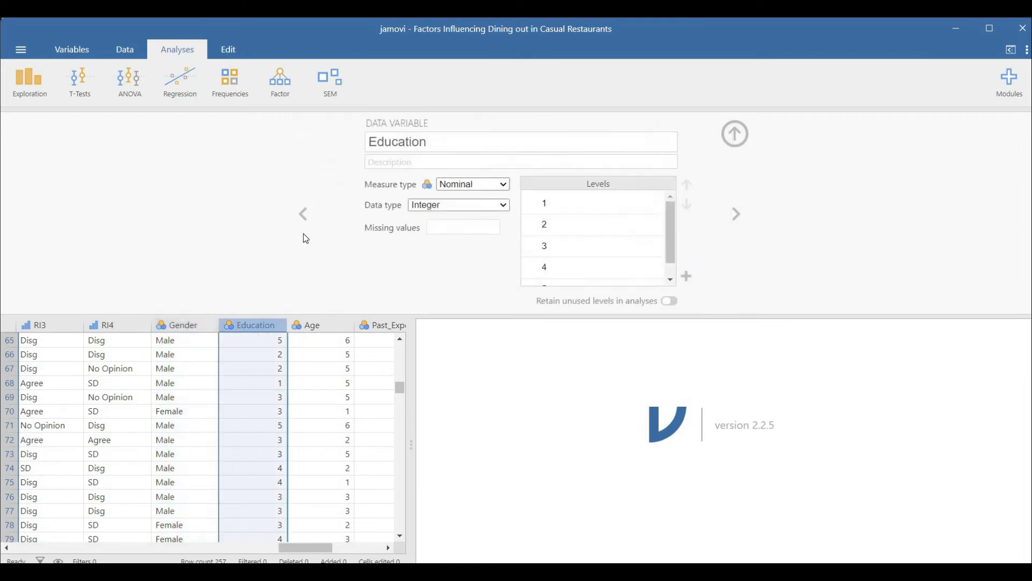
left_click(385, 160)
type("Education Respondent")
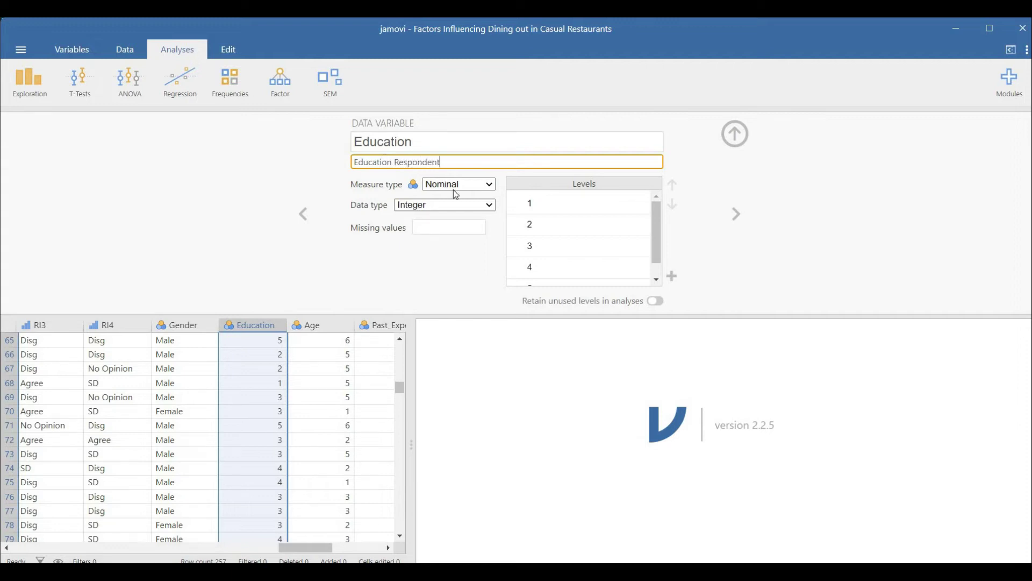
Label Education's level 1 as "Tenth grade" and level 2 as "Tweleth Grade"
left_click(535, 203)
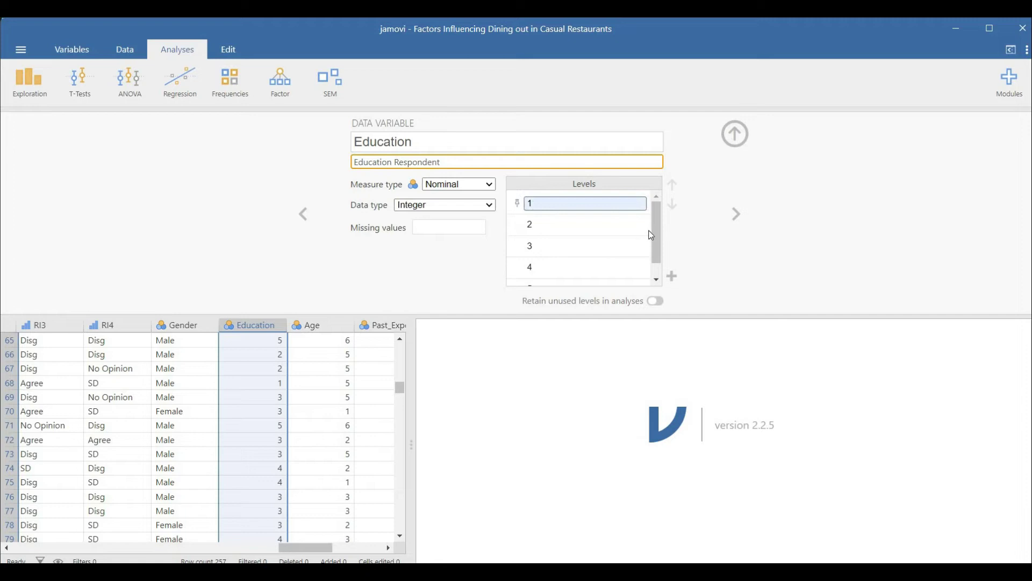
left_click_drag(657, 239, 654, 219)
left_click(536, 208)
type("M")
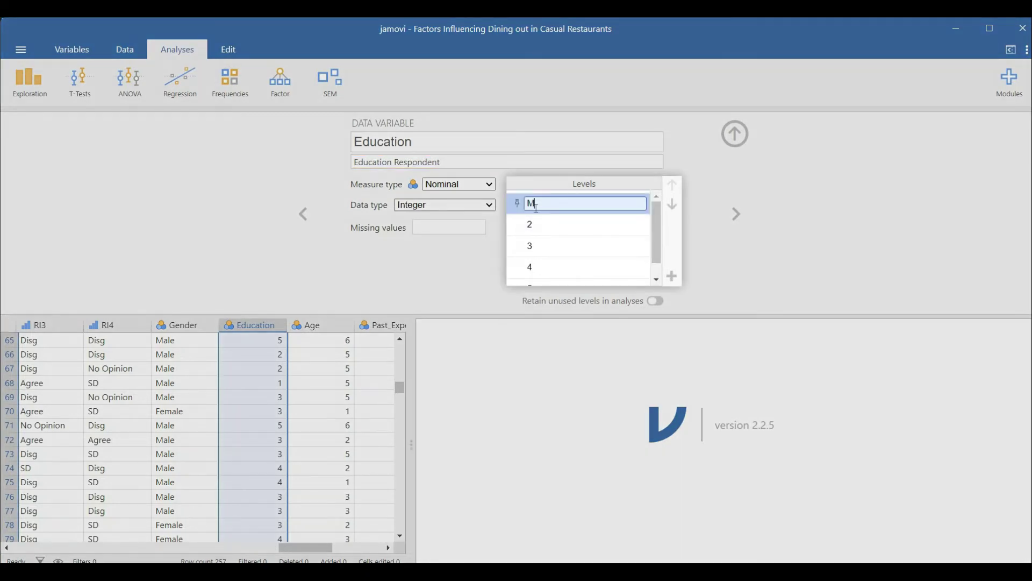
key("BackSpace")
type("Tenth grade")
left_click(543, 225)
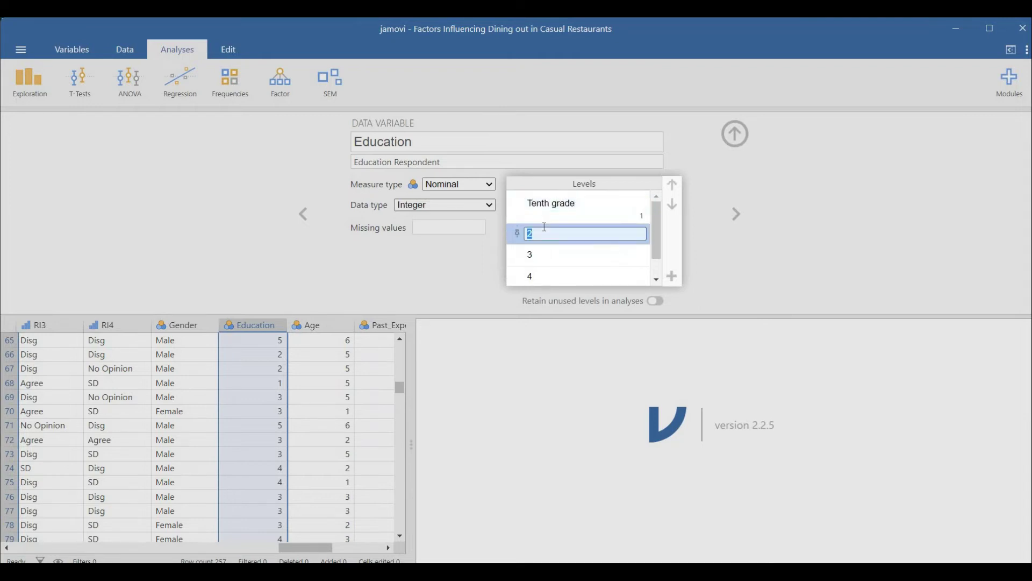
key("BackSpace")
type("Tweleth Grade")
Label Education's level 3 as "Fourtneenth Grade"
left_click(540, 257)
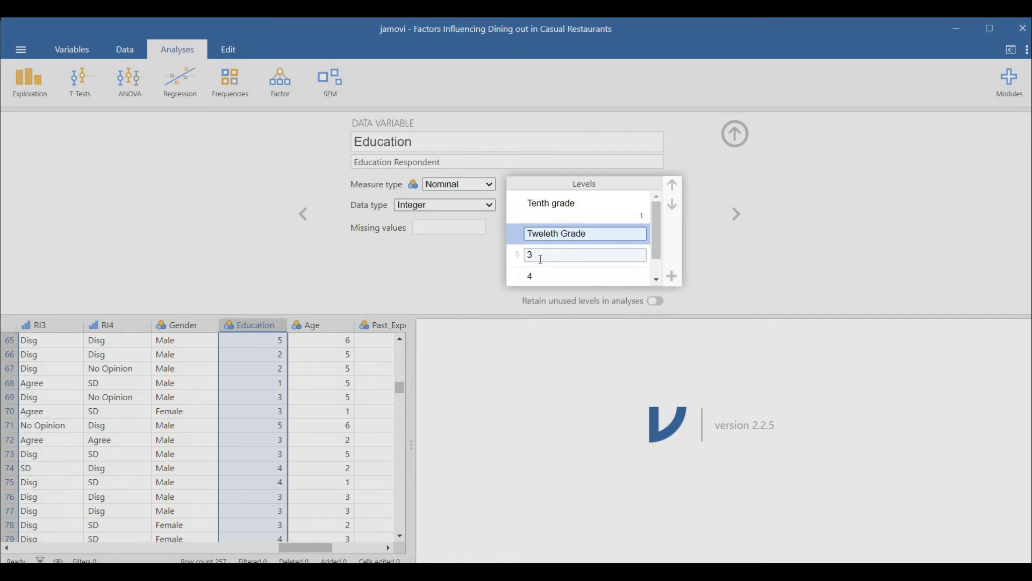
left_click(541, 257)
key("BackSpace")
type("Fourtneenth Grade")
Label Education's level 4 as "Sixteenth Grade" and level 5 as "Eightenth Grade"
scroll(548, 250, "down", 1)
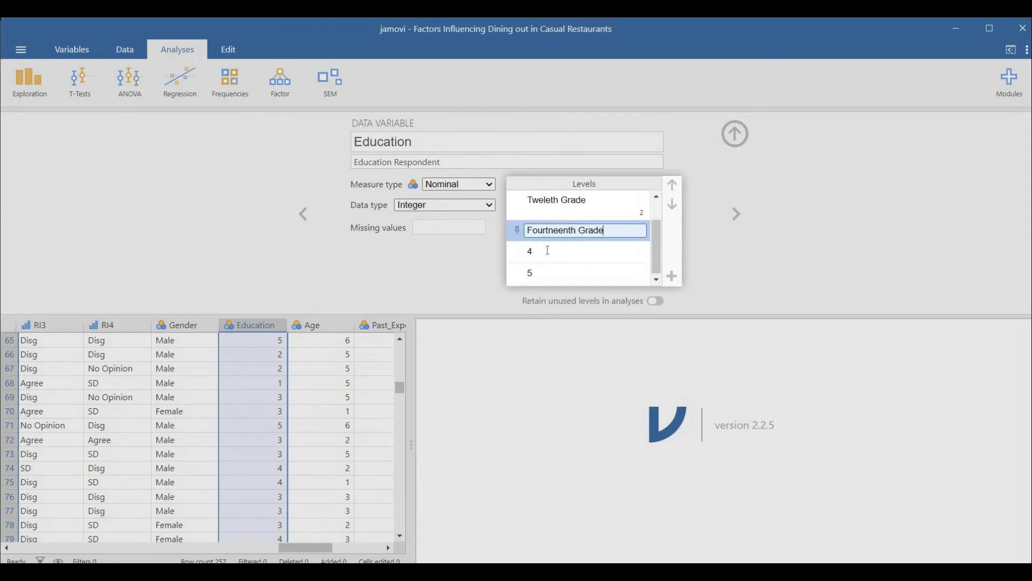
left_click(547, 250)
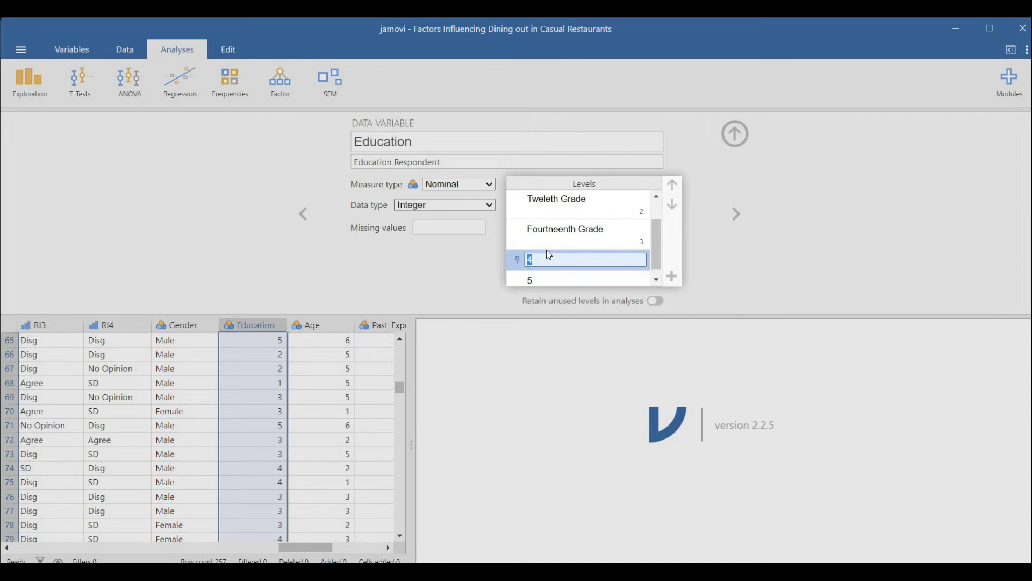
type("Sixteenth Grade")
left_click(552, 275)
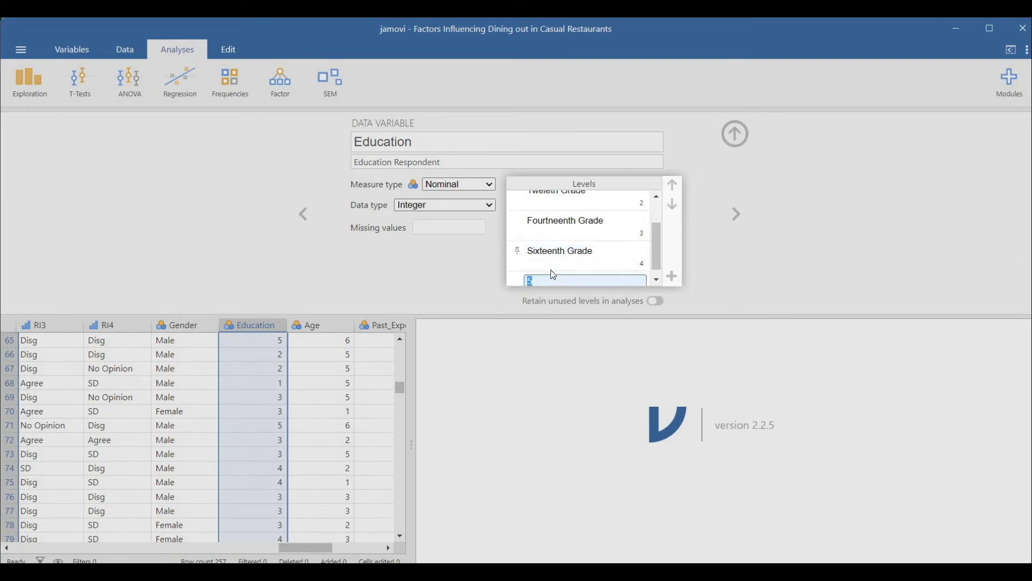
type("Eighte")
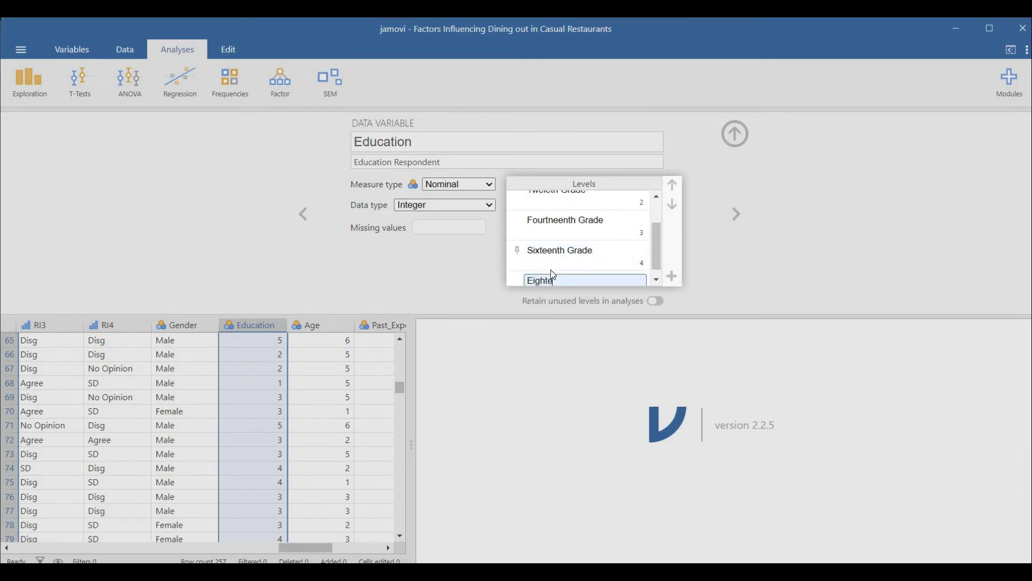
type("enth Grade")
Leave Education's levels without adding another one, and give the Age variable the description "Age of respondents"
left_click(672, 276)
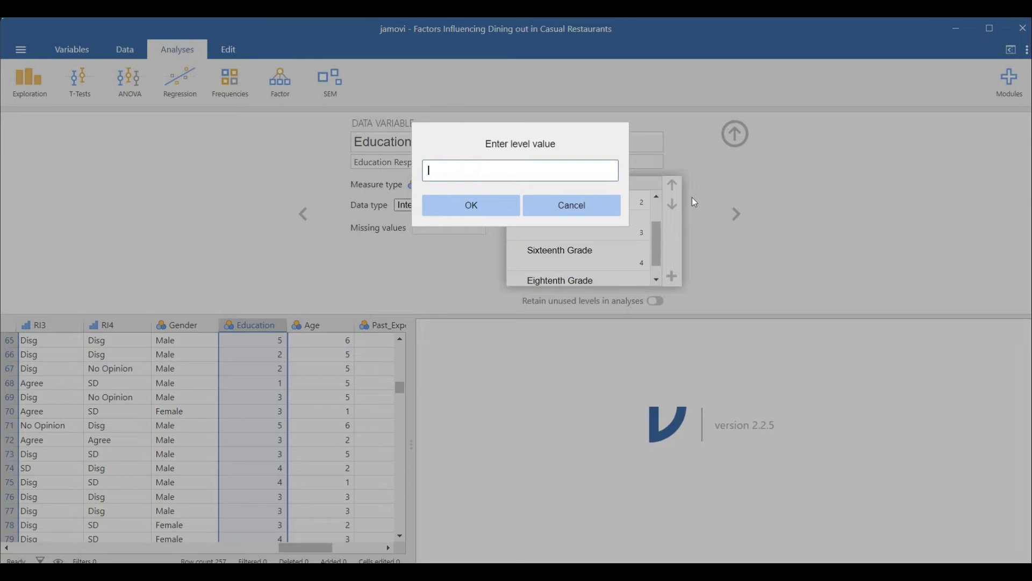
left_click(562, 206)
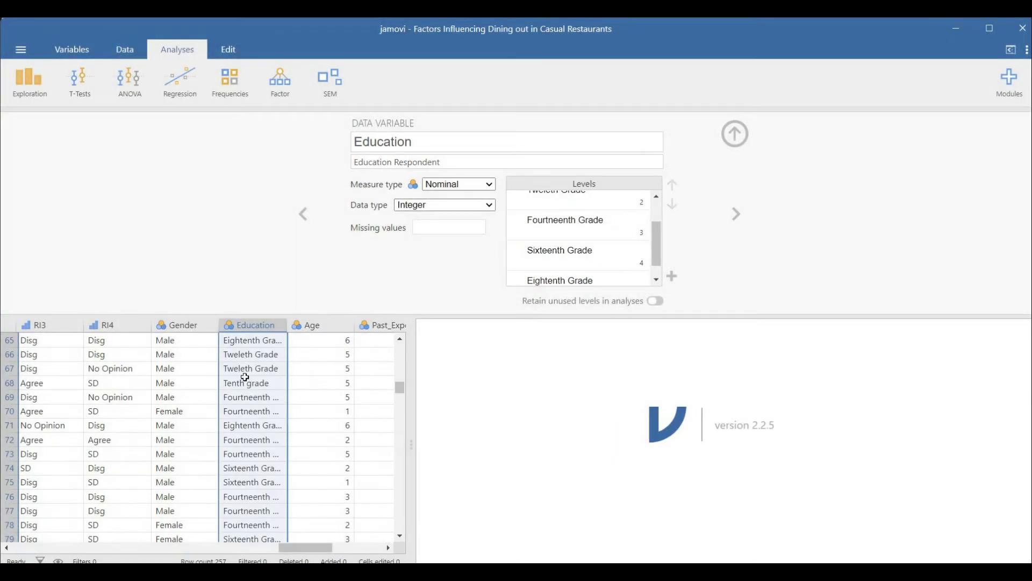
left_click(316, 324)
left_click(365, 162)
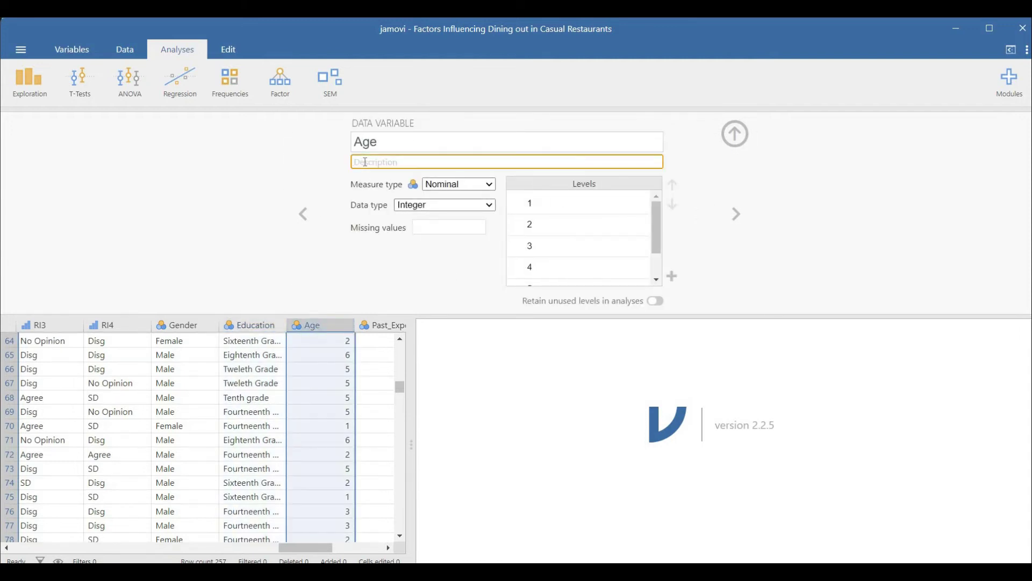
type("Age of respondents")
Label Age's level 1 as "10-20" and level 2 as "21-30"
scroll(595, 226, "down", 1)
left_click(595, 227)
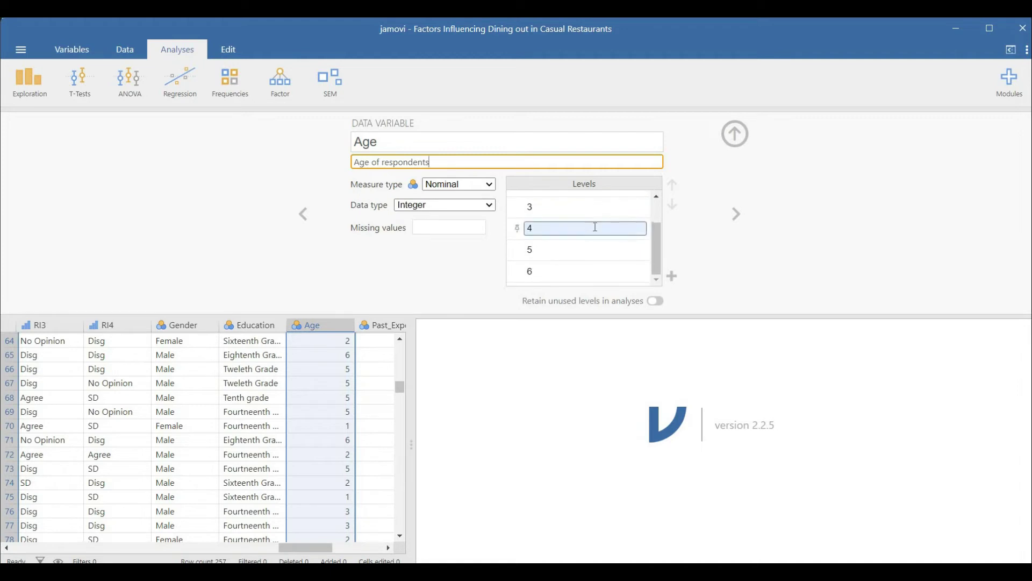
scroll(580, 208, "up", 1)
left_click(578, 204)
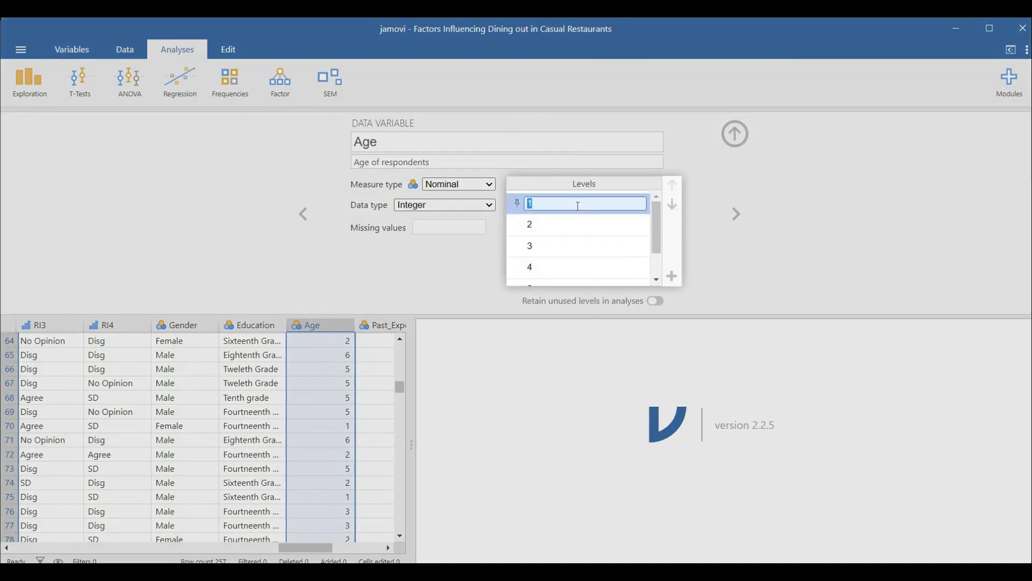
type("10-20")
left_click(590, 226)
type("21-30")
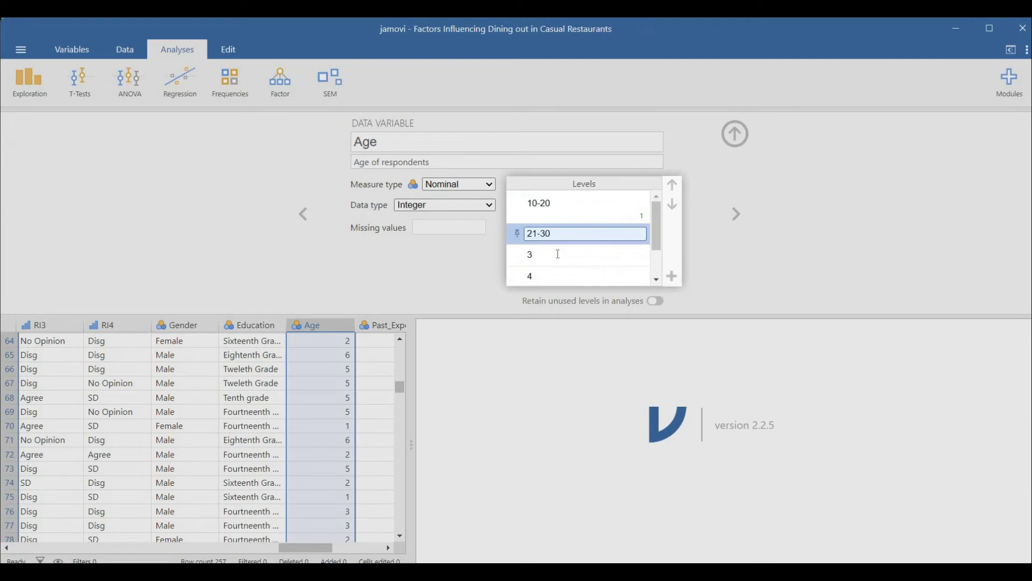
Label Age's level 3 as "31-40" and level 4 as "41-50"
left_click(557, 253)
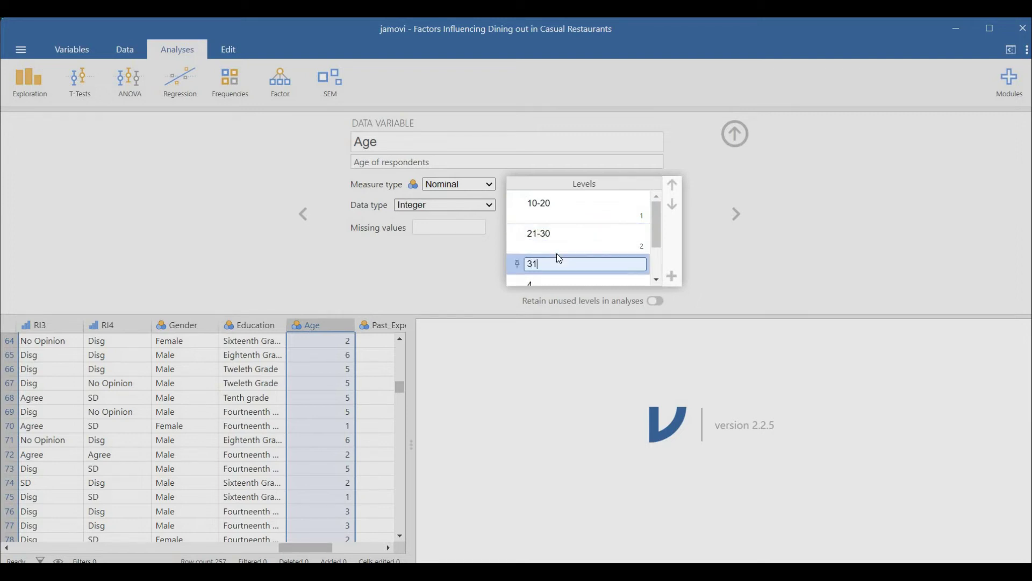
type("31-40")
key("Return")
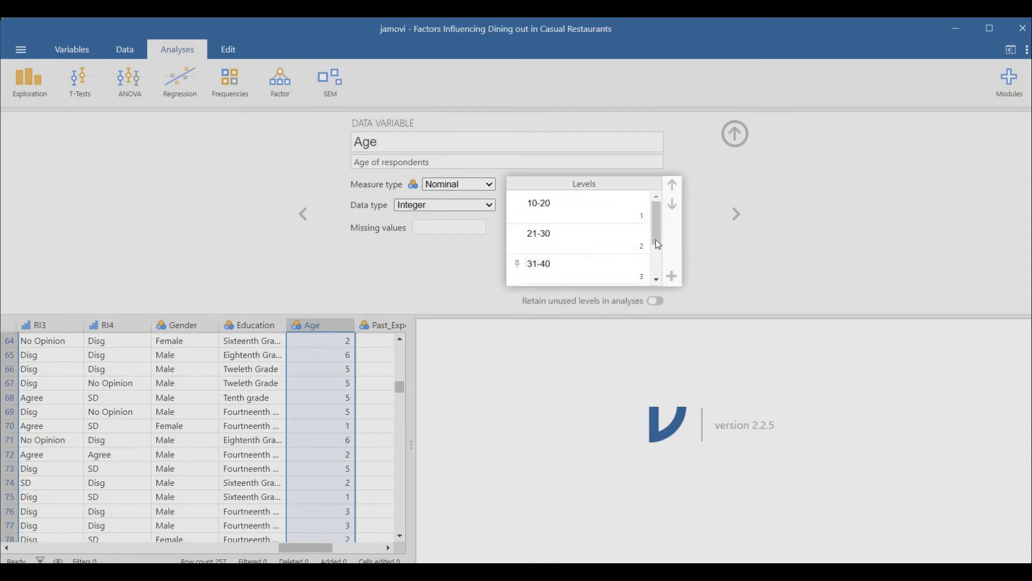
left_click_drag(659, 244, 659, 262)
left_click(564, 255)
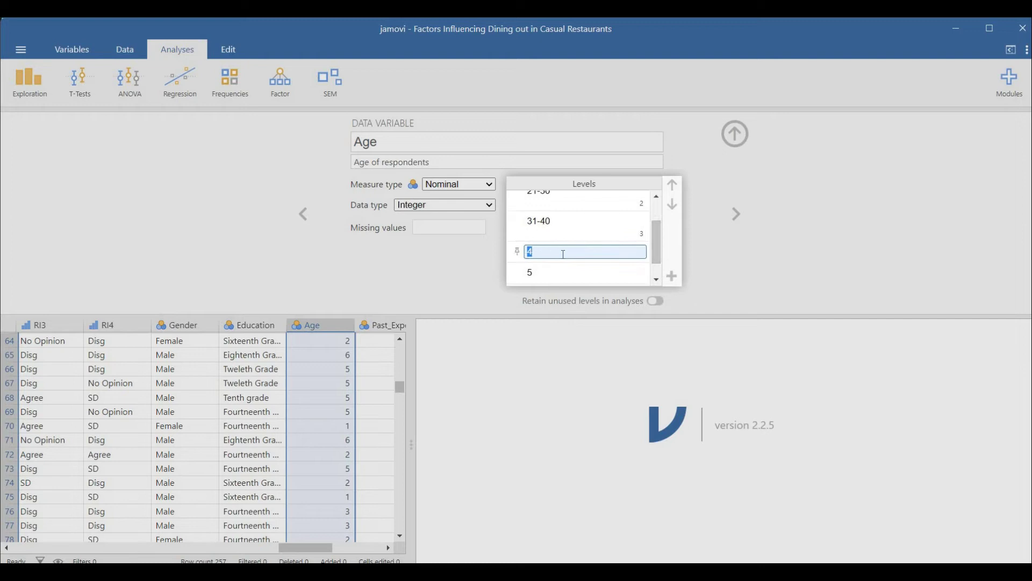
type("41-50")
Label Age's level 5 as "51-60" and level 6 as "60 and ab0ve"
left_click(543, 272)
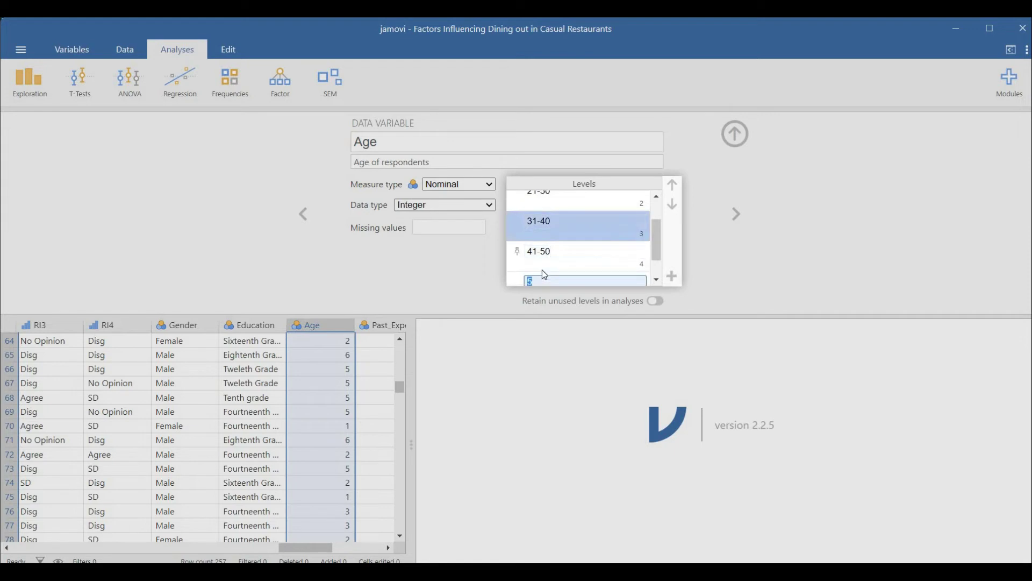
type("51-")
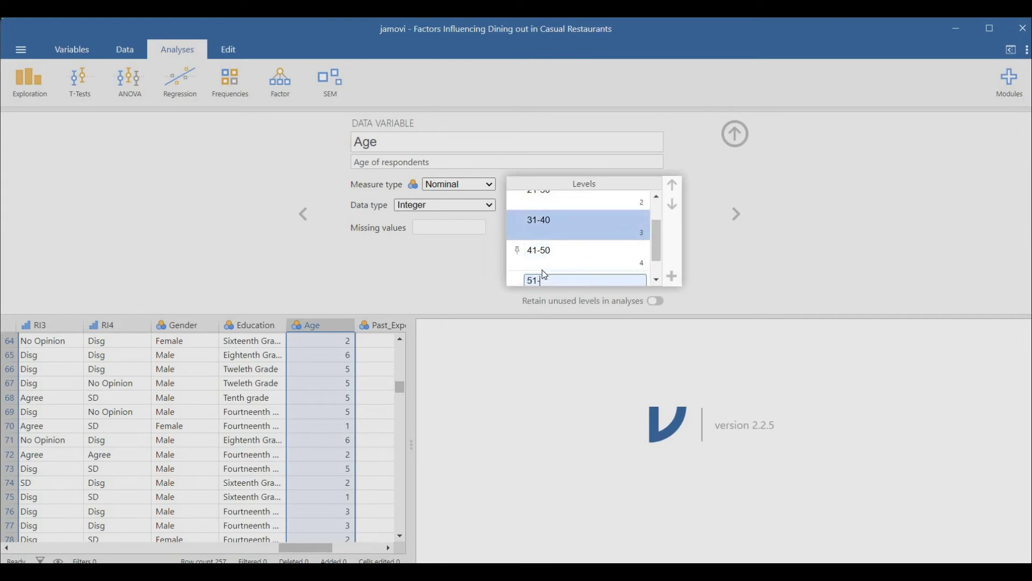
type("60")
key("Return")
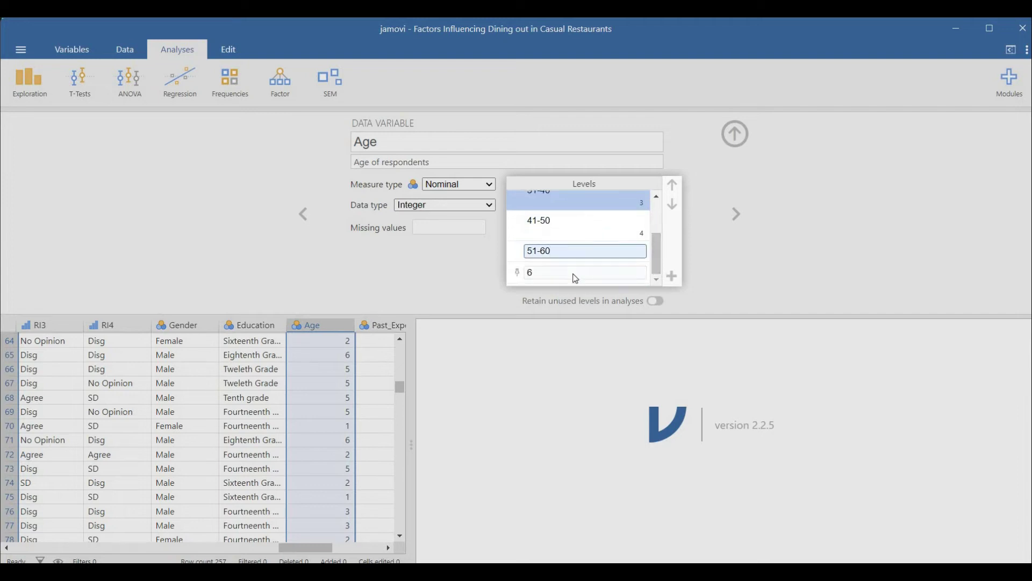
type("6")
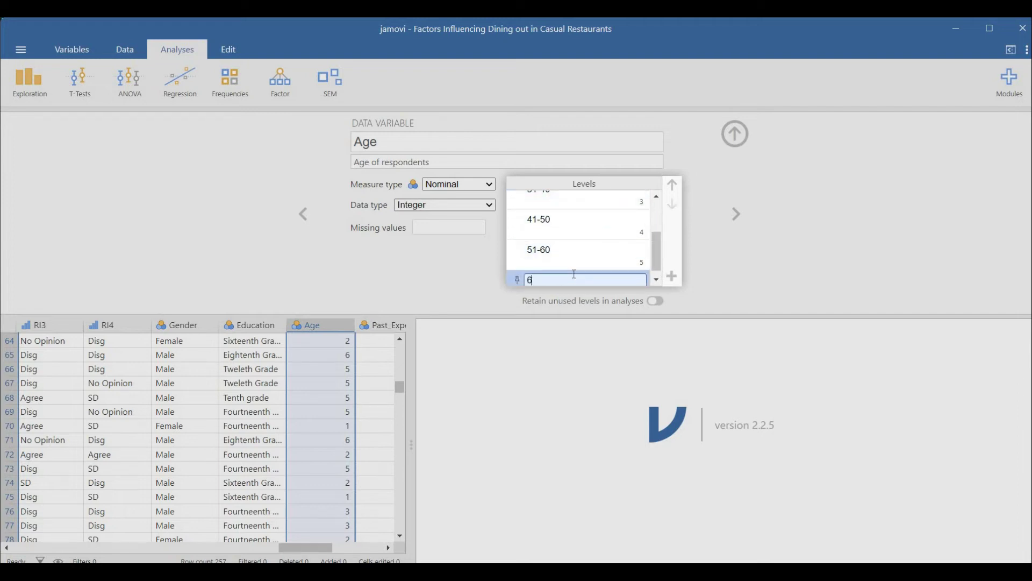
type("0 and ab0ve")
left_click(831, 256)
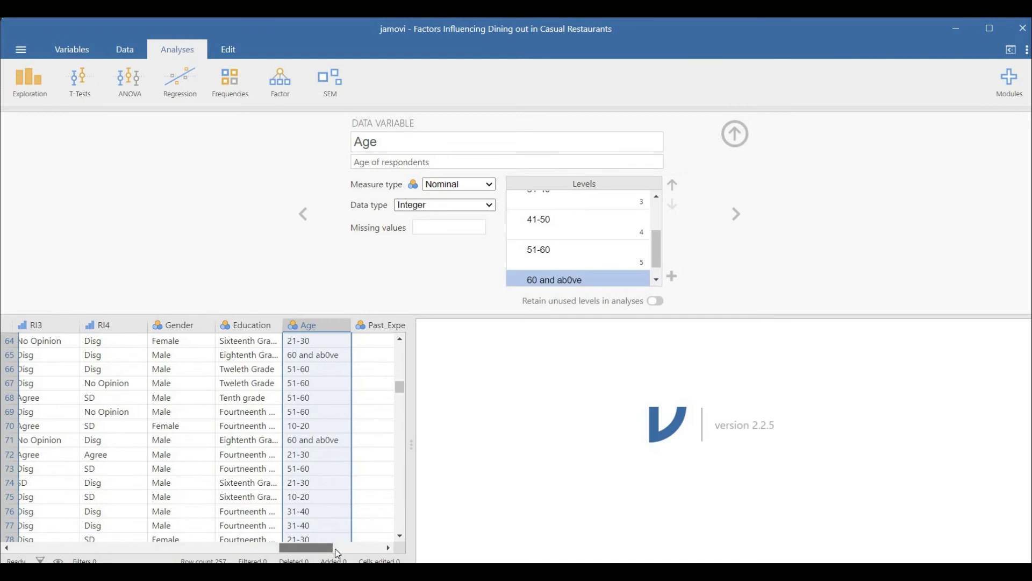
Give the Past_Experience variable the description "Expiernece of respondents"
scroll(312, 441, "right", 3)
left_click(295, 327)
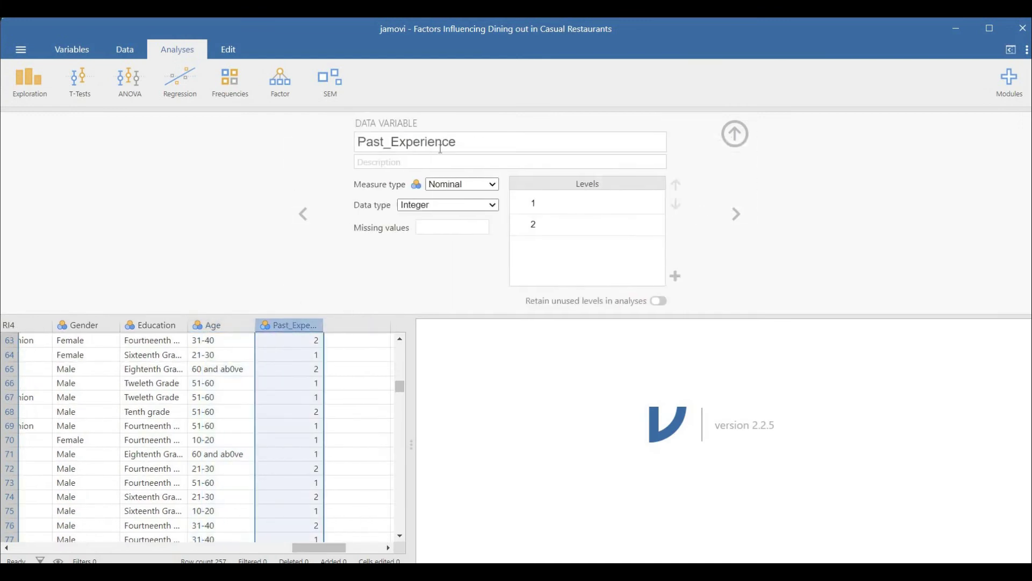
left_click(422, 162)
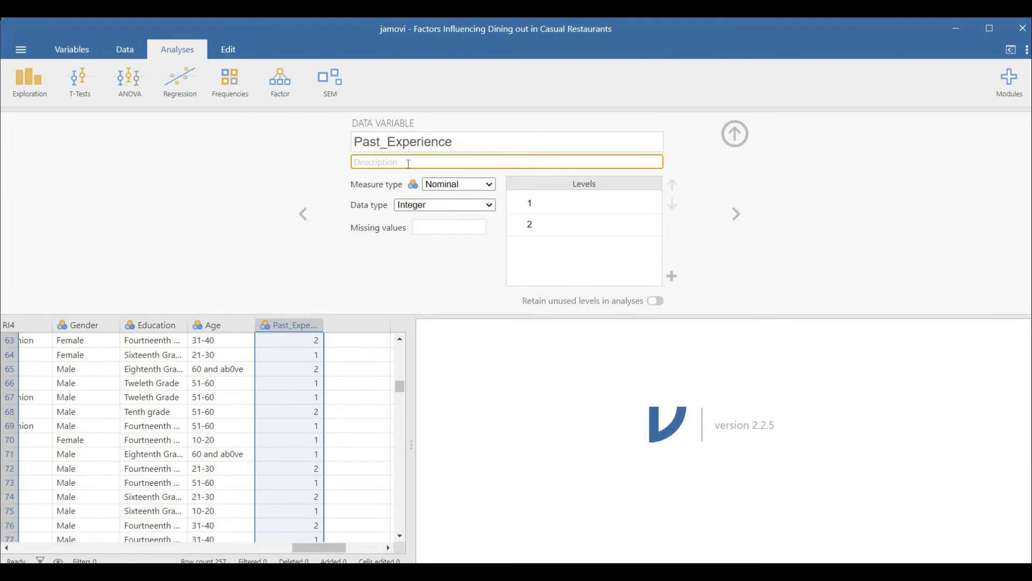
type("Expiernece of Respond")
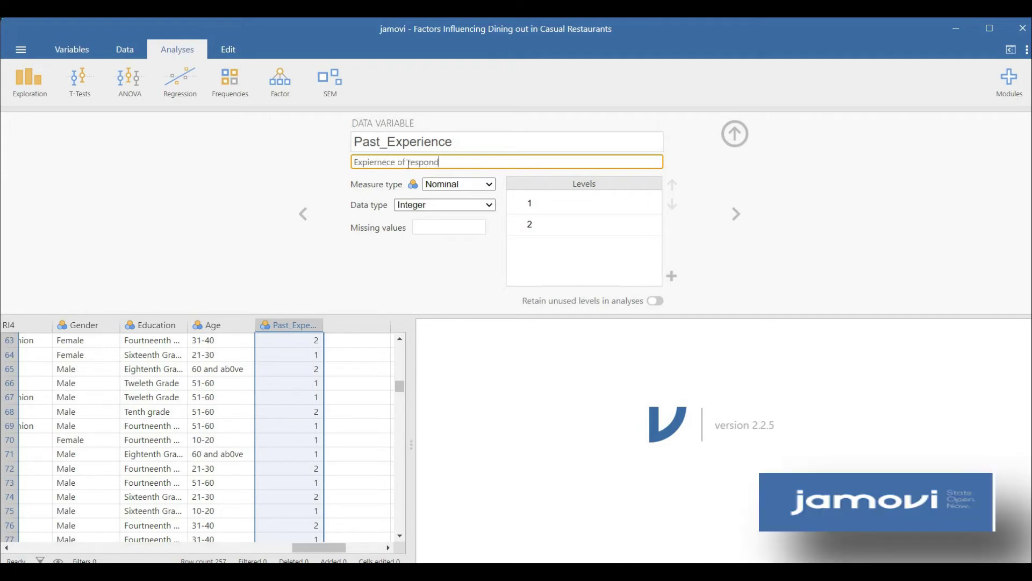
type("ents")
Label Past_Experience's level 1 as "10" and level 2 as "20"
left_click(543, 202)
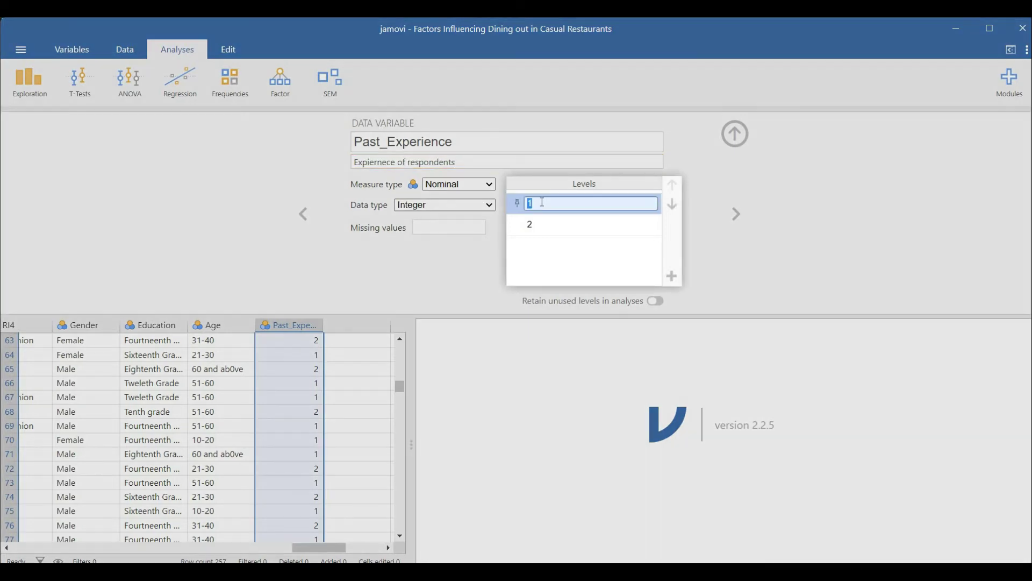
type("0")
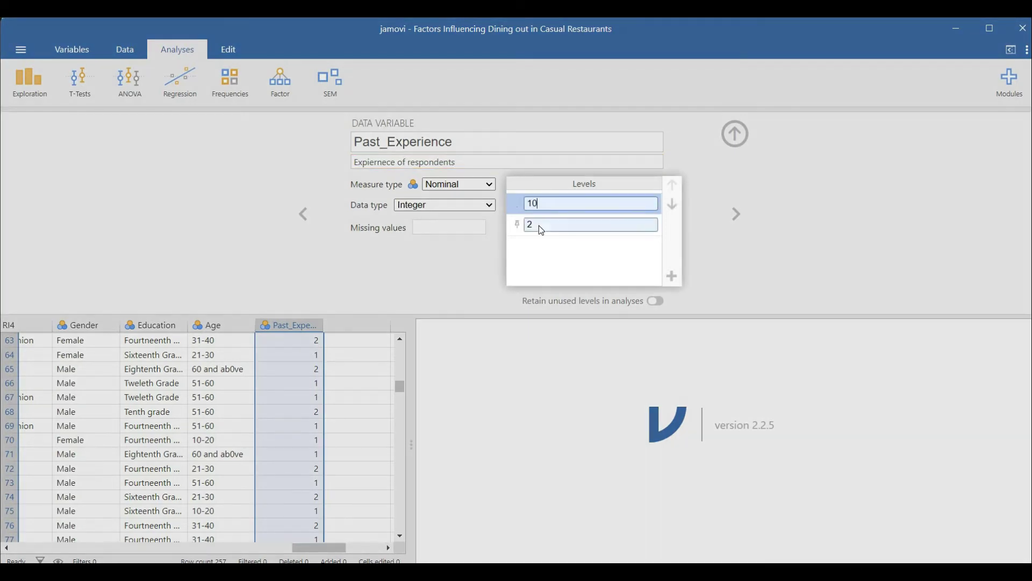
left_click(539, 225)
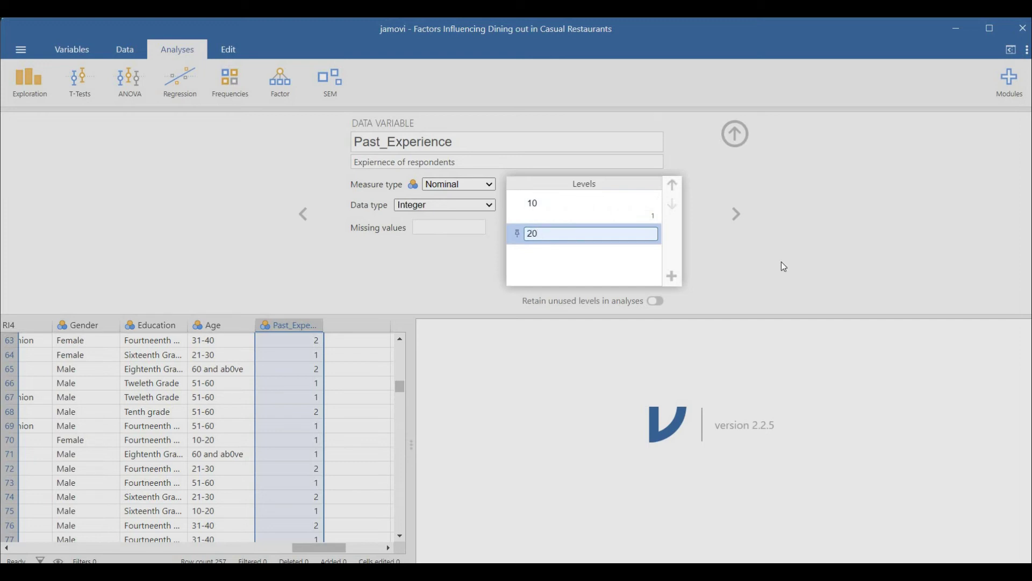
left_click(820, 256)
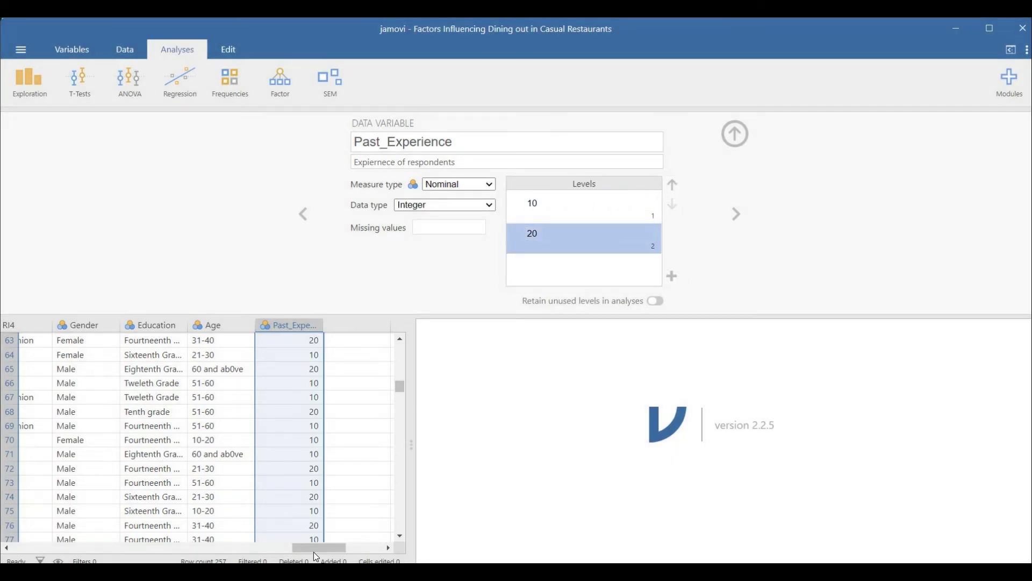
Close the variable setup and look through the questionnaire's sections in Word
left_click(736, 134)
left_click_drag(318, 553, 21, 544)
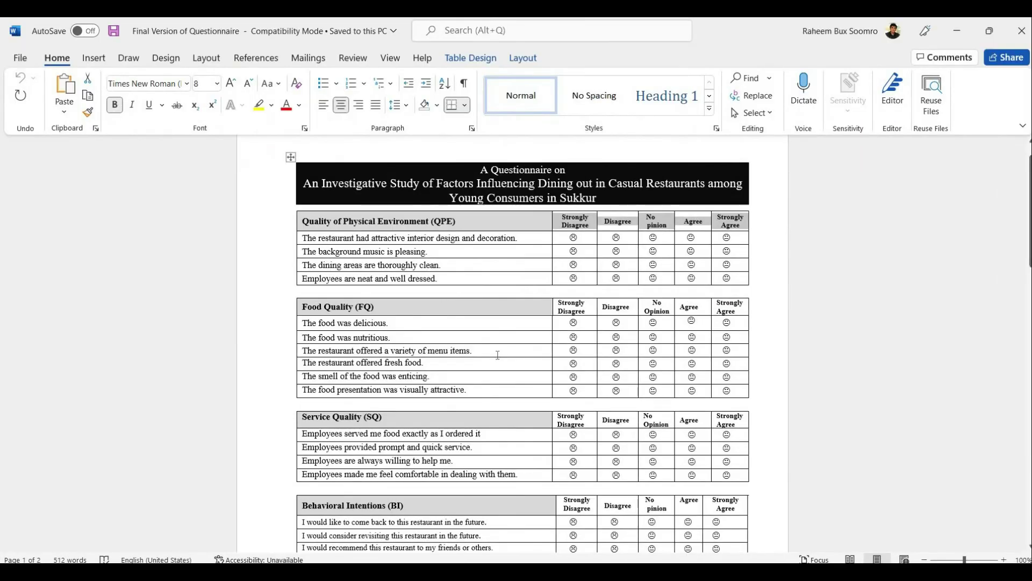
scroll(522, 344, "down", 6)
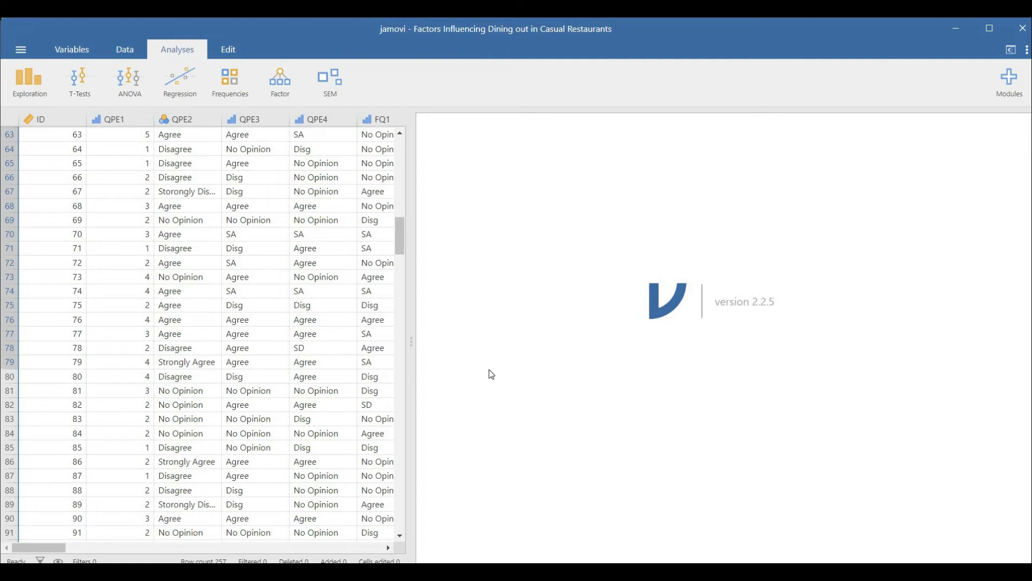
In jamovi, view the setup of the QPE2 variable and close it again
left_click(194, 120)
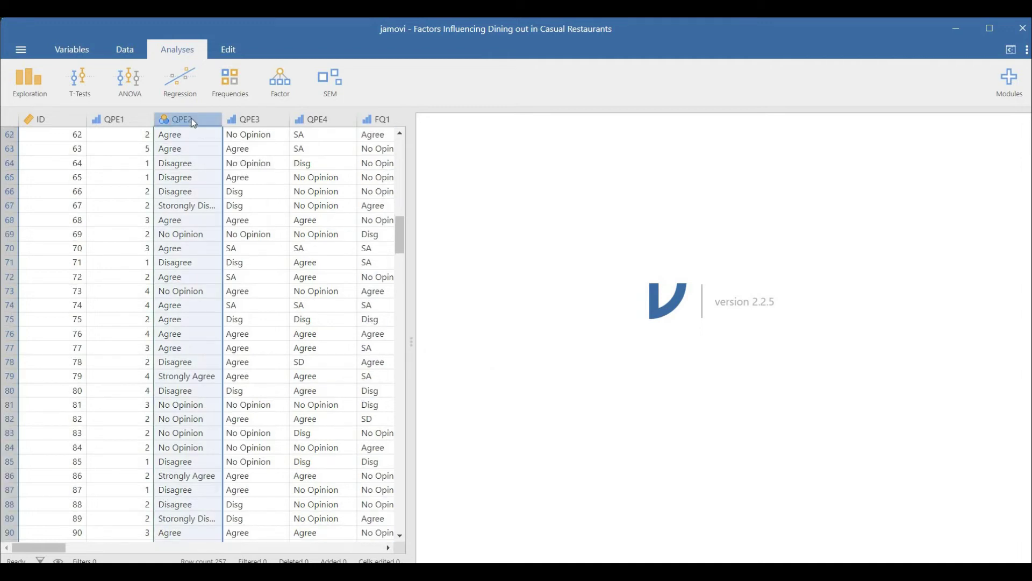
right_click(193, 120)
left_click(197, 226)
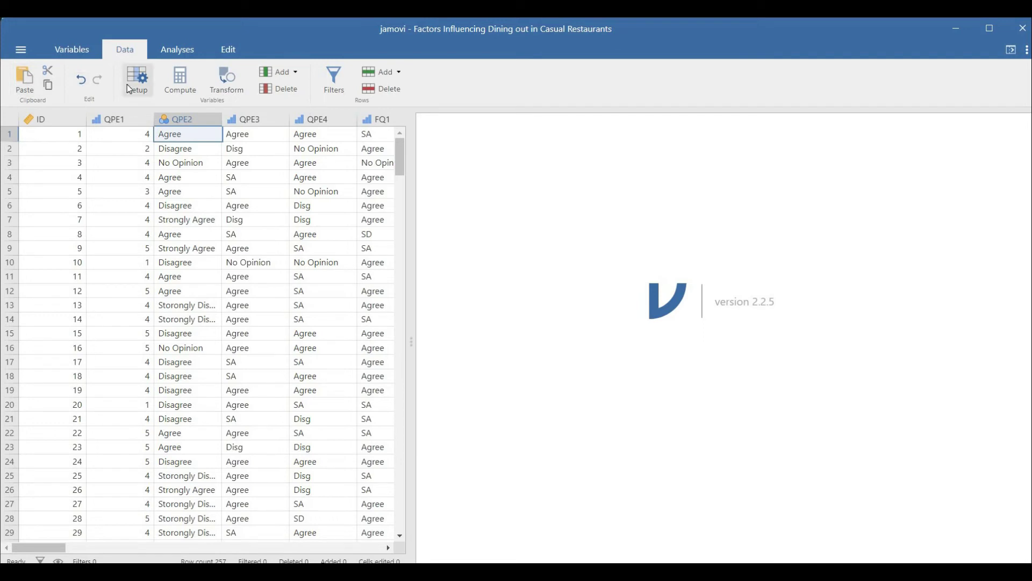
left_click(146, 88)
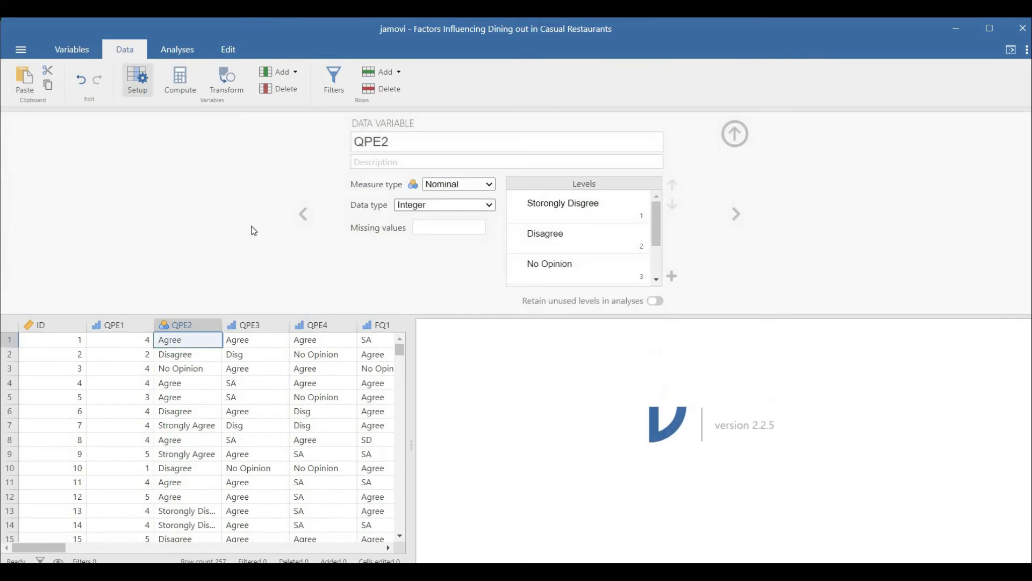
left_click(735, 134)
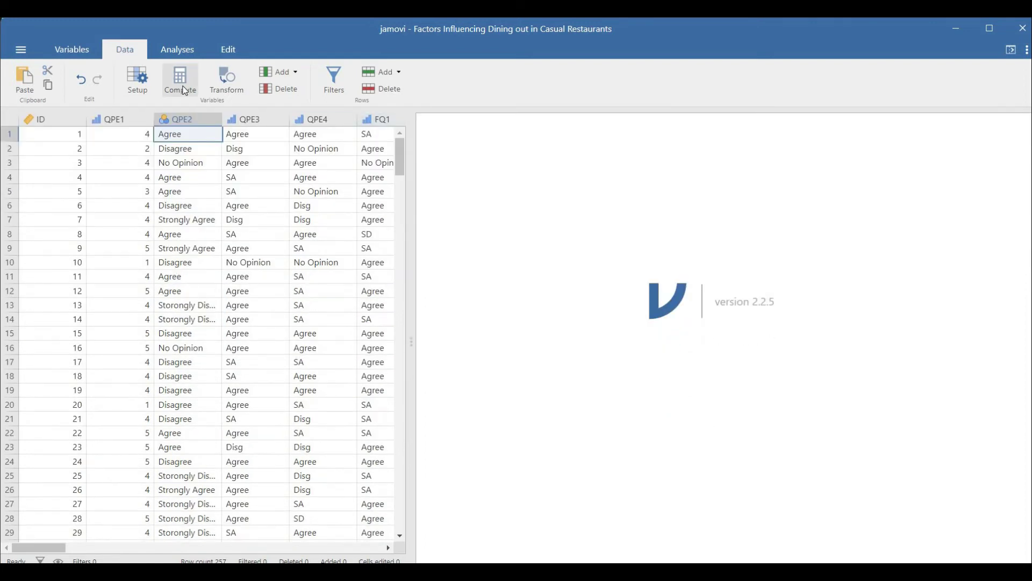
Insert an empty computed variable directly after QPE2 and a transformed variable based on it, without a formula or transform
left_click(185, 91)
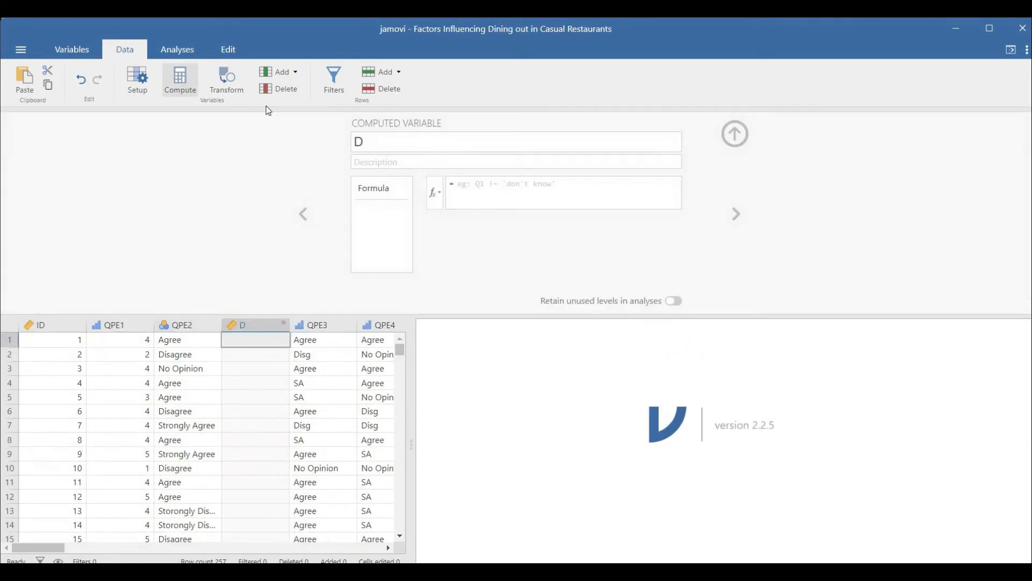
left_click(736, 134)
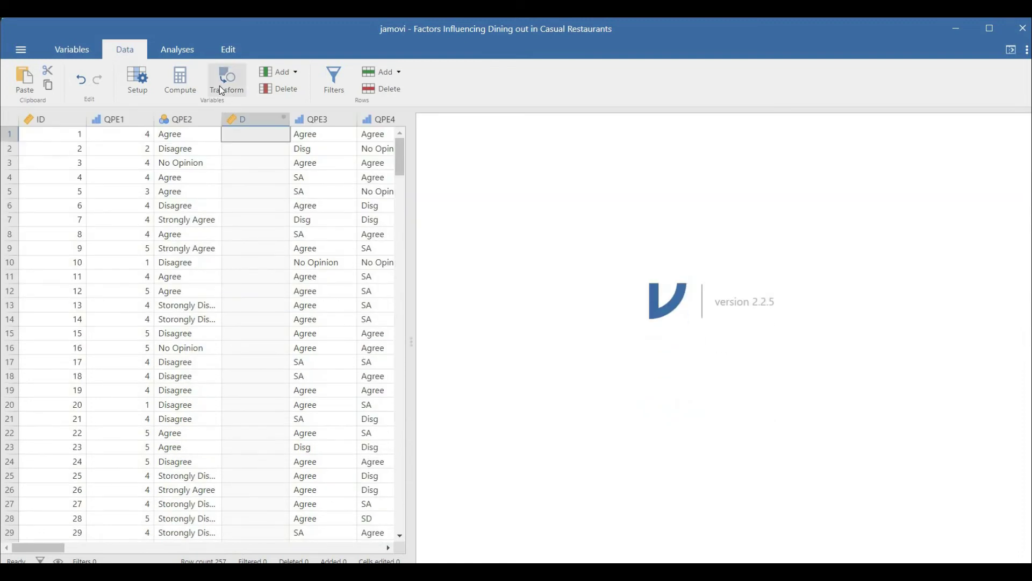
left_click(220, 87)
left_click(735, 134)
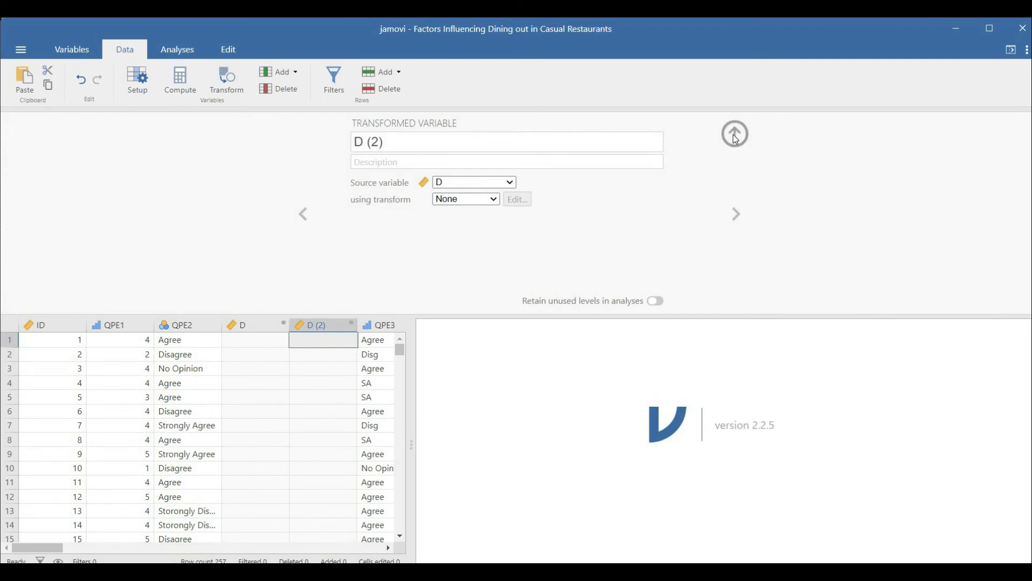
Insert an empty data variable before the transformed variable and close its setup
left_click(295, 74)
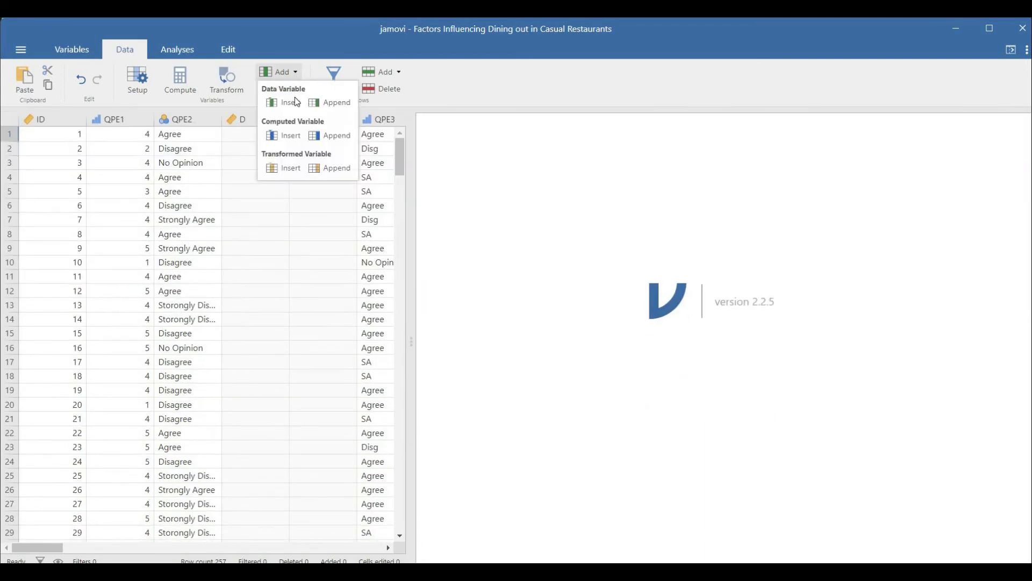
left_click(294, 102)
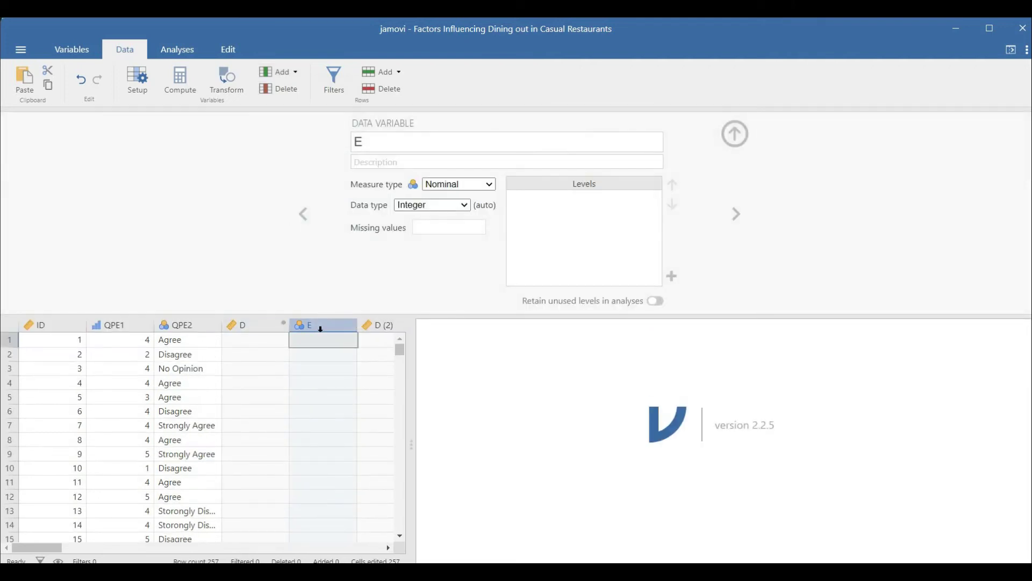
left_click(319, 329)
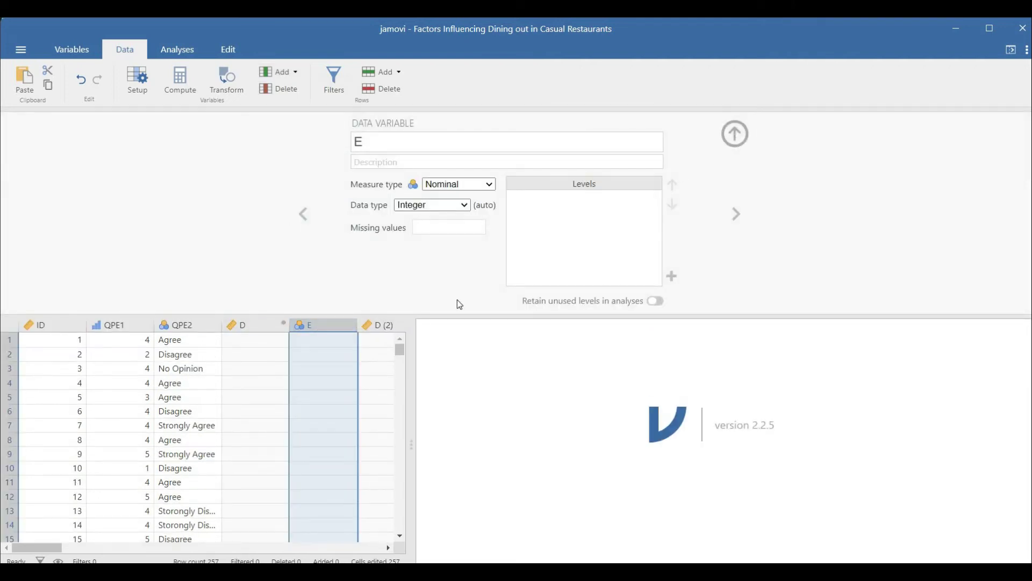
left_click_drag(394, 317, 319, 122)
Close the setup of the empty data variable E and delete that column
left_click(319, 122)
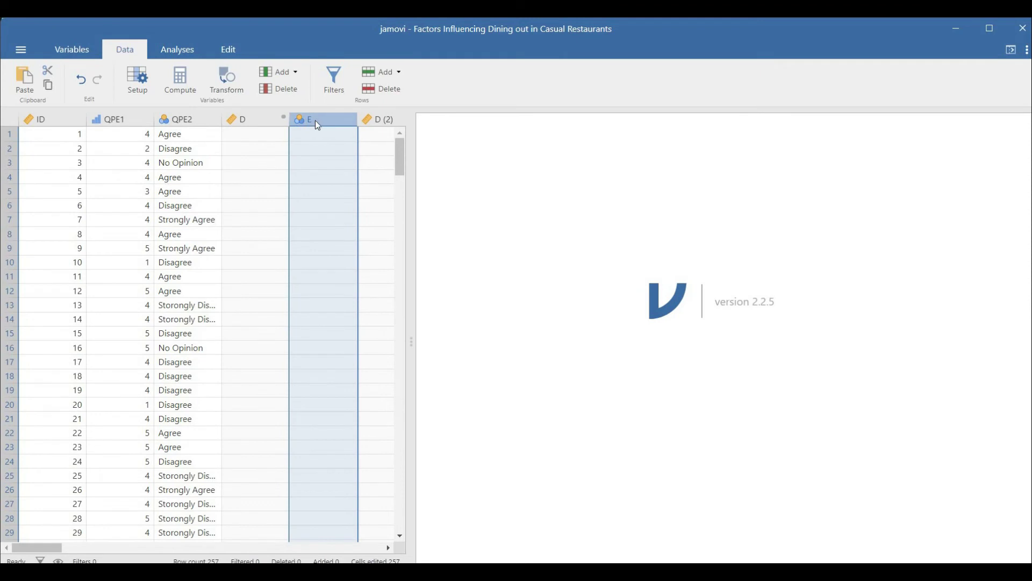
right_click(317, 124)
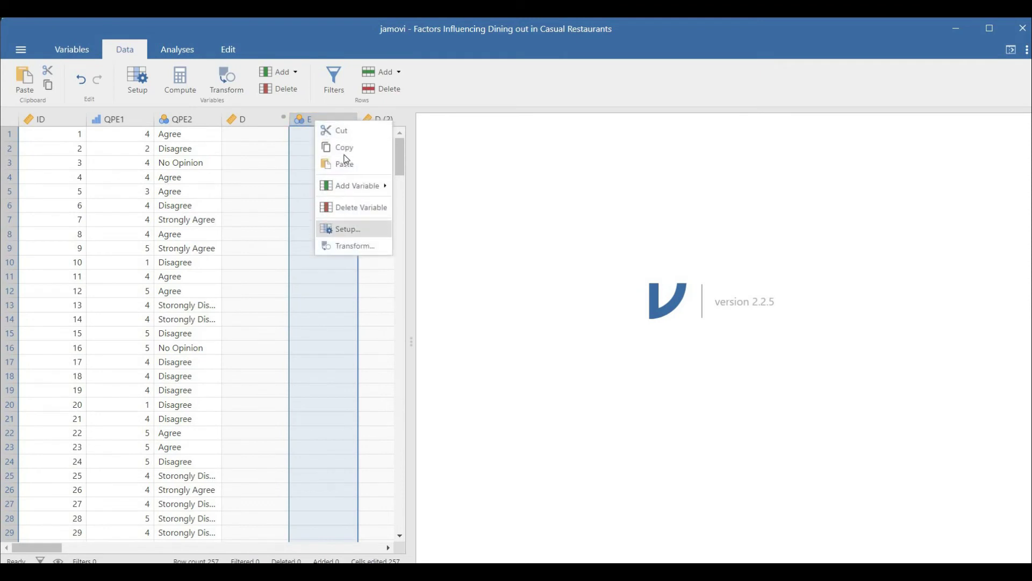
left_click(345, 209)
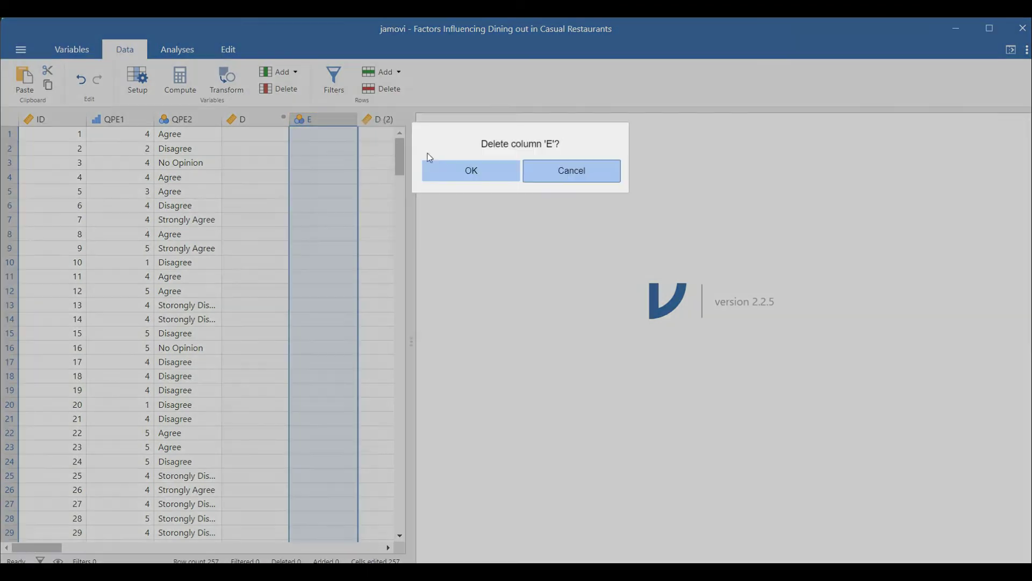
left_click(470, 170)
Delete the empty computed variable D and the transformed variable between QPE2 and QPE3
left_click(241, 120)
right_click(243, 120)
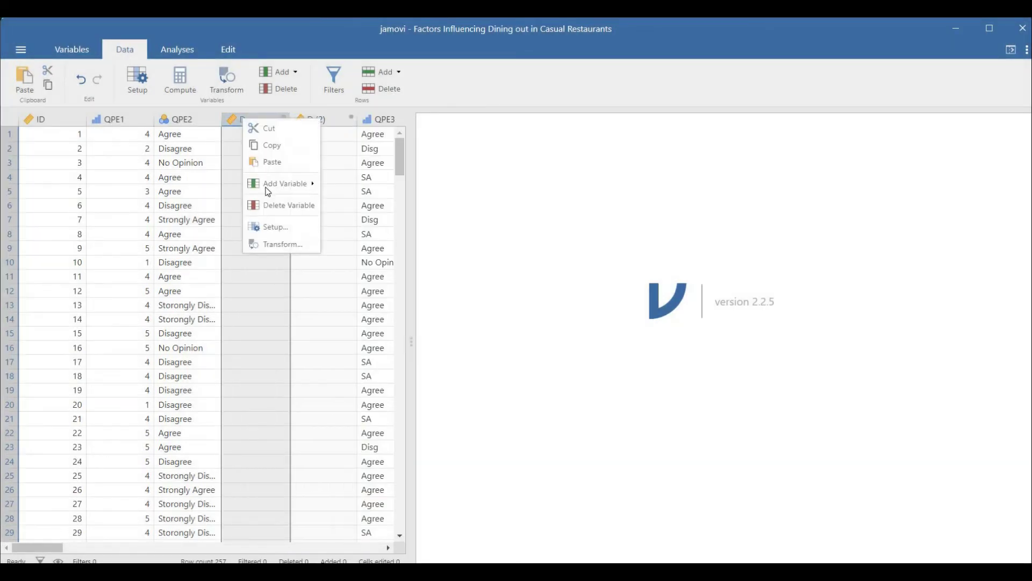
left_click(272, 204)
left_click(472, 170)
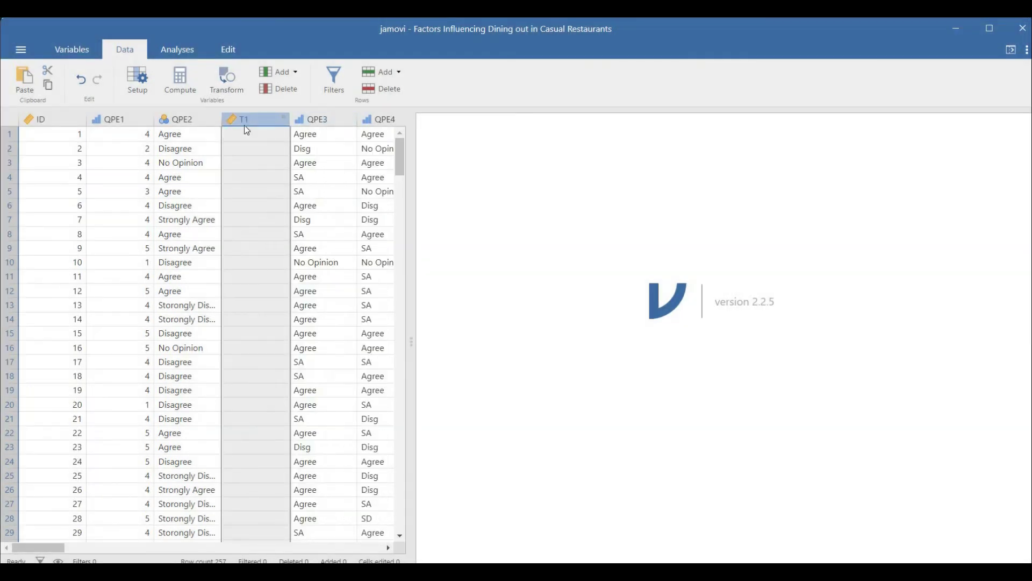
right_click(246, 127)
left_click(272, 204)
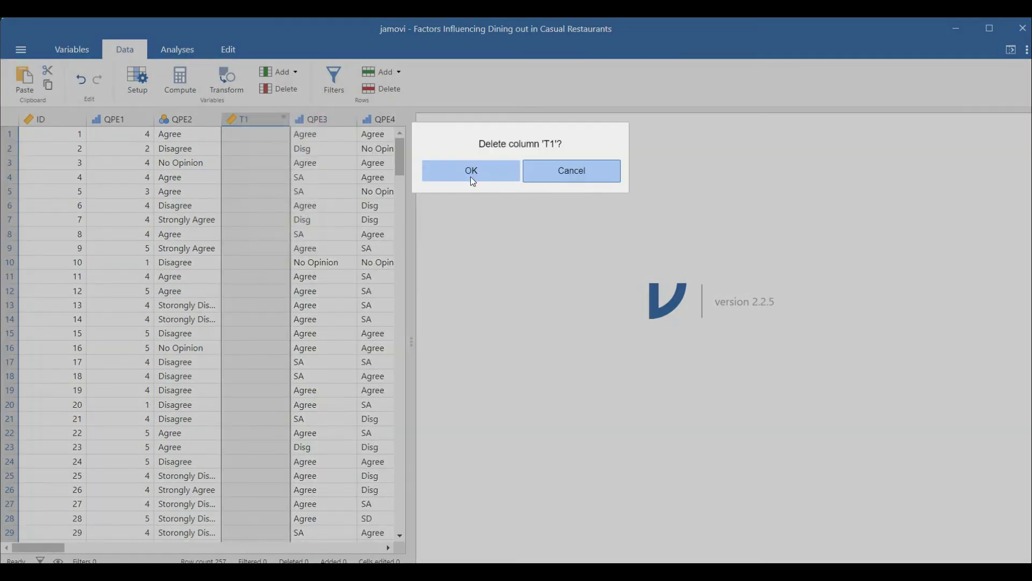
left_click(471, 179)
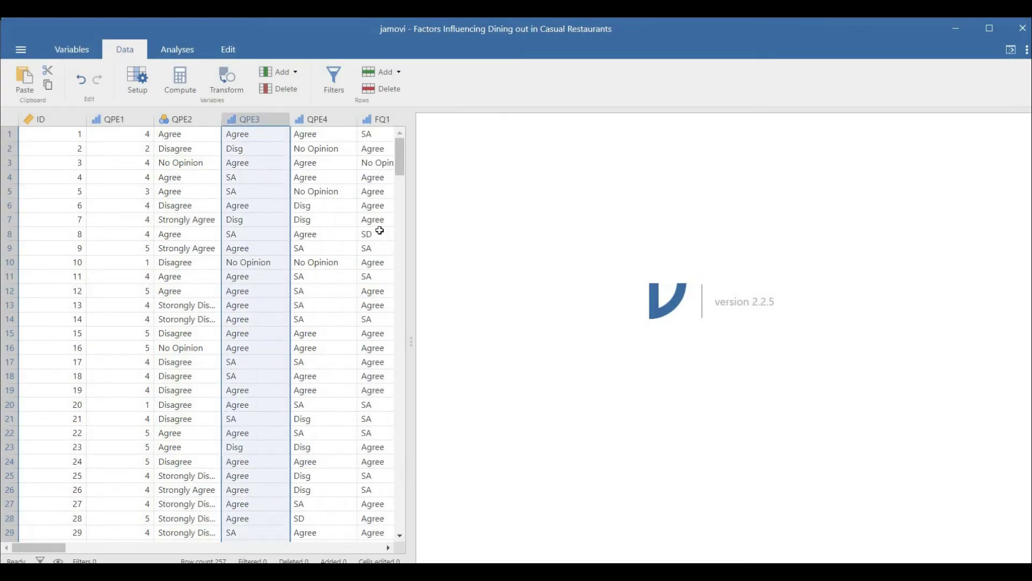
Append an empty data variable at the end of the dataset and insert another one directly before Education
left_click(297, 73)
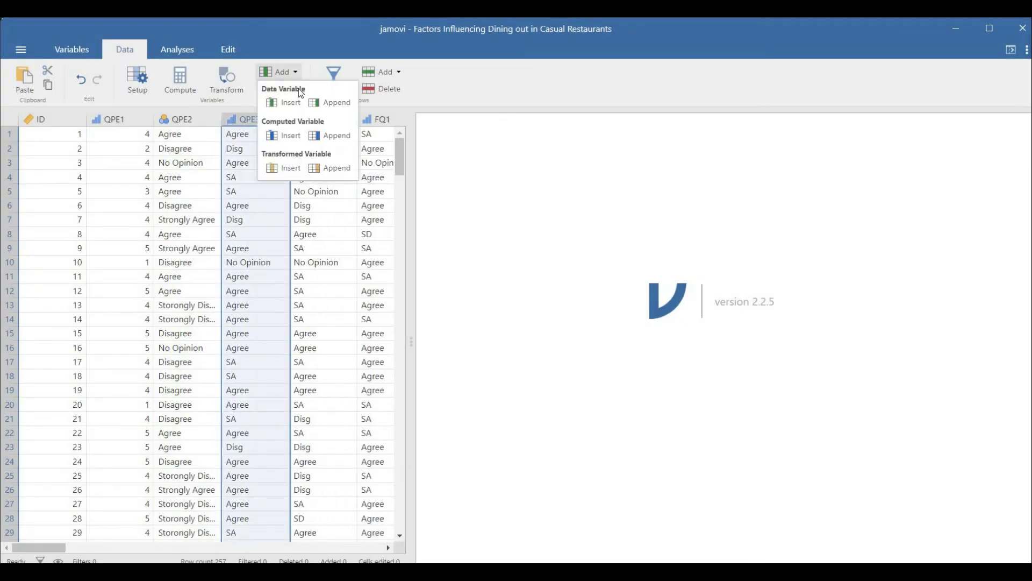
left_click(325, 103)
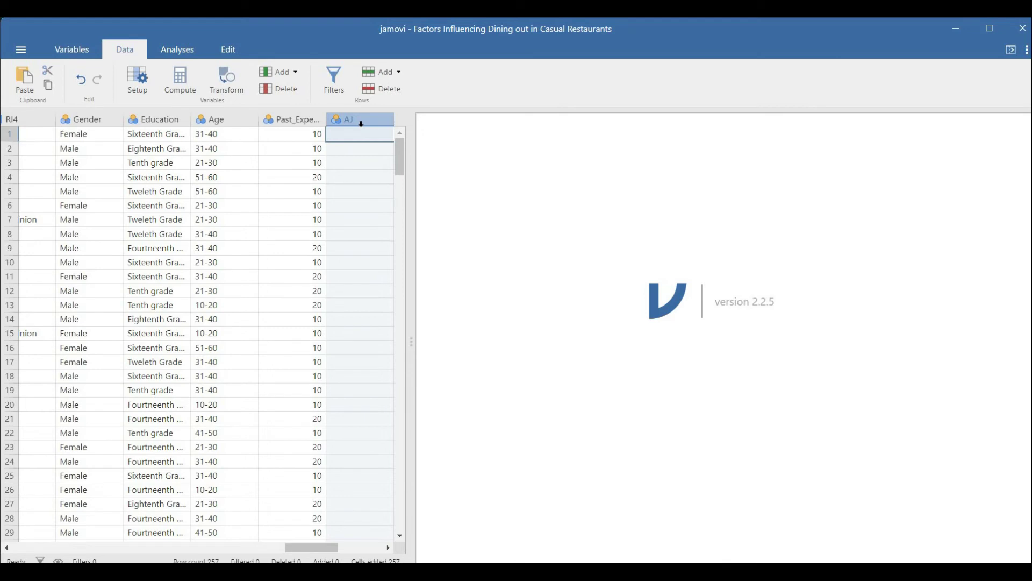
left_click(295, 73)
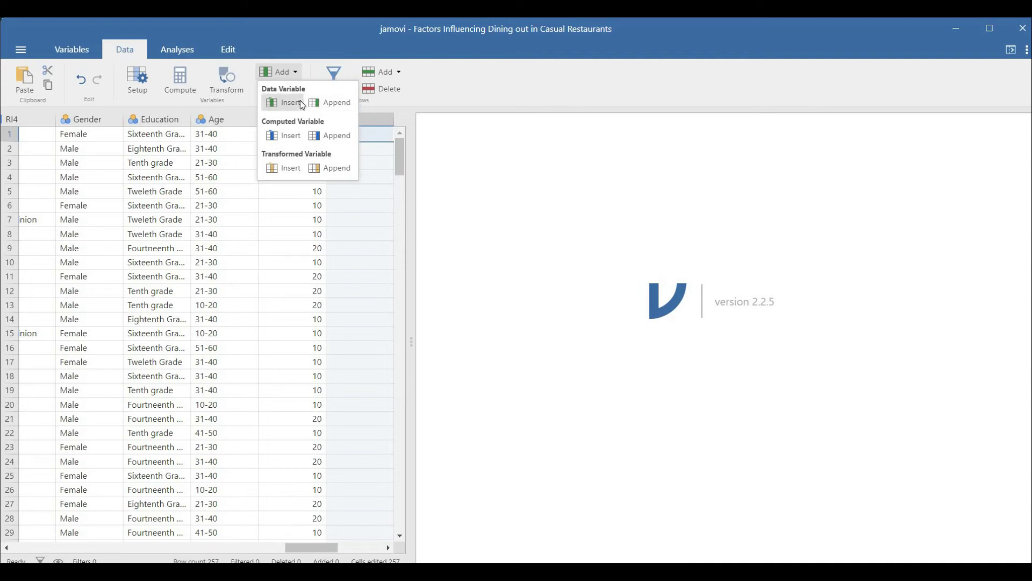
left_click(145, 120)
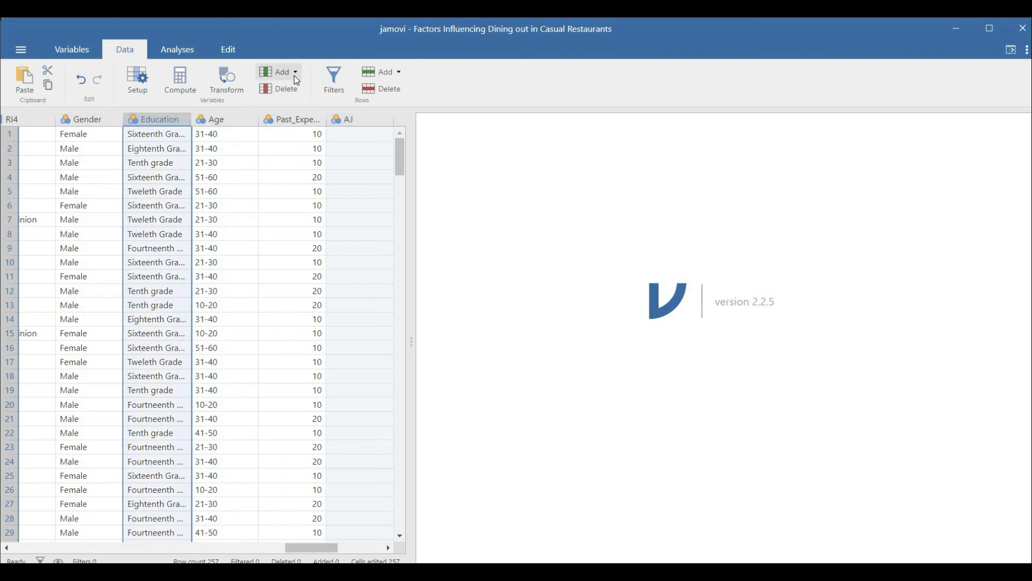
left_click(297, 79)
left_click(279, 100)
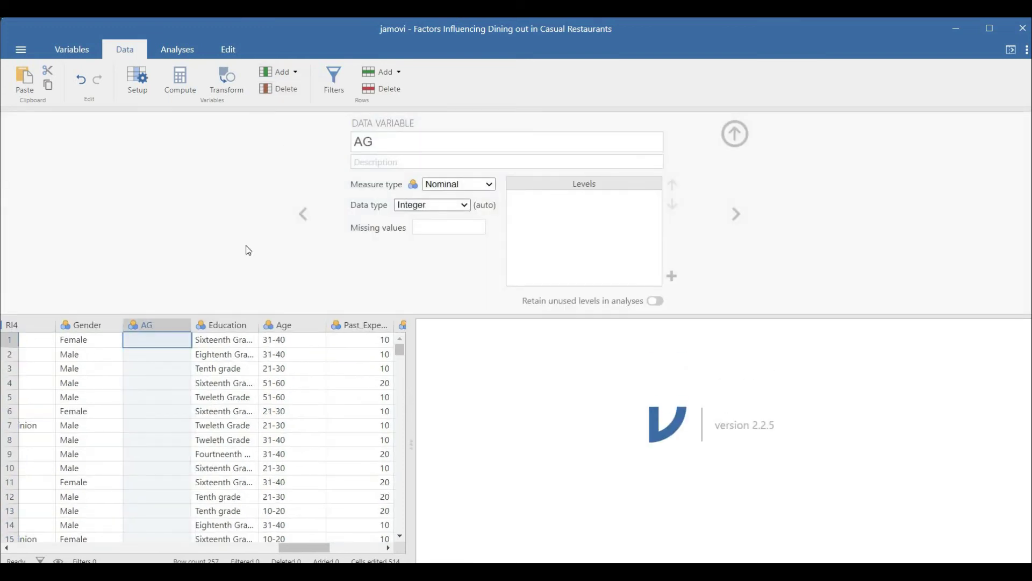
Close the variable setup and delete the empty data variable between Gender and Education
right_click(145, 326)
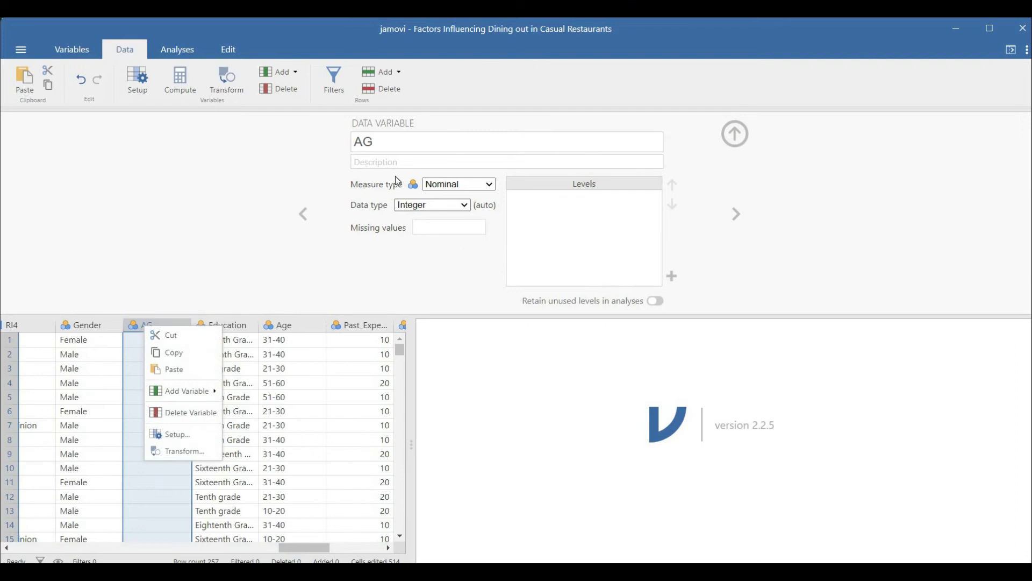
left_click(344, 290)
left_click(736, 134)
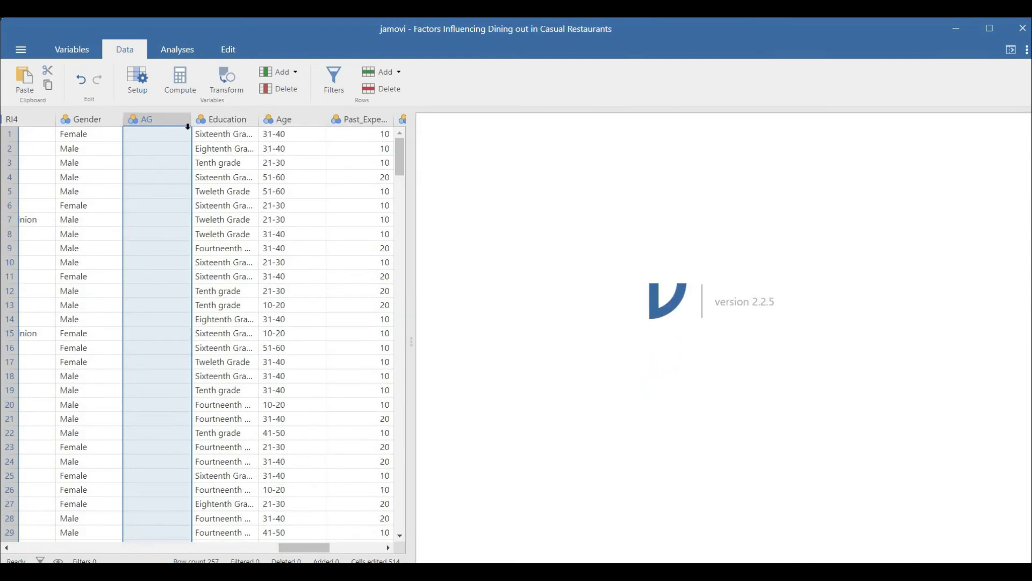
right_click(163, 141)
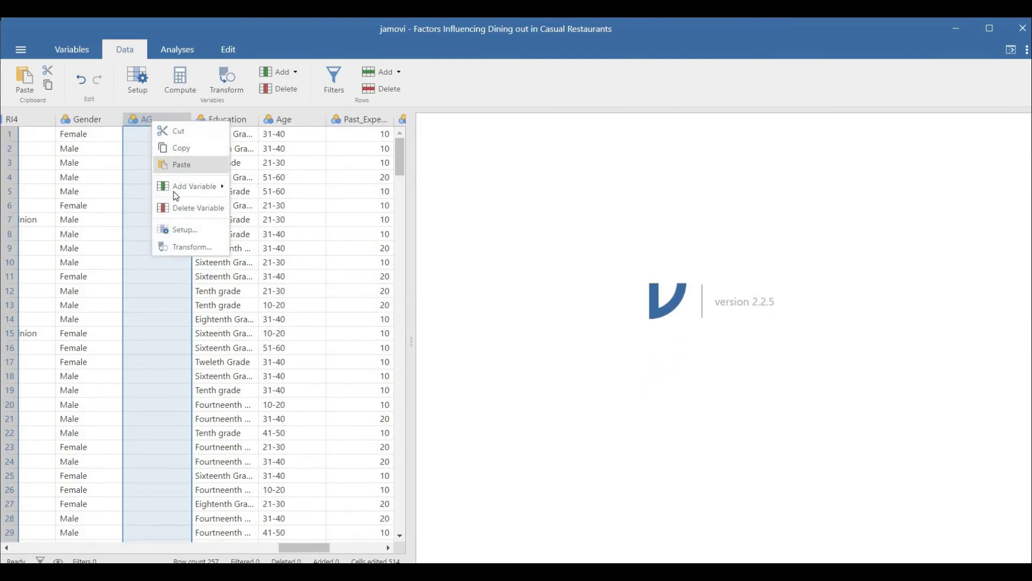
left_click(191, 207)
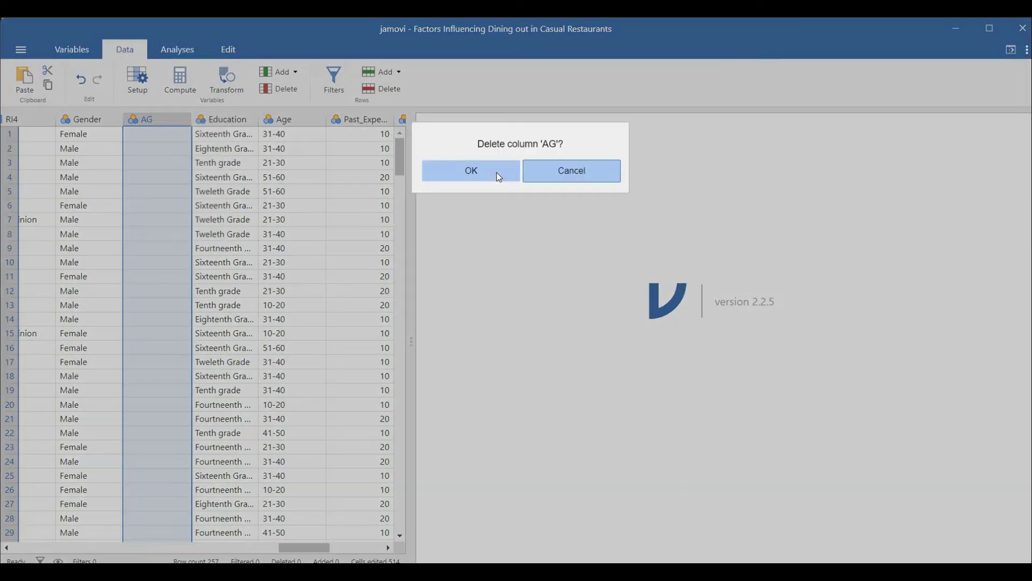
left_click(466, 178)
Delete the empty data variable after Past_Experience at the end of the dataset
left_click(354, 119)
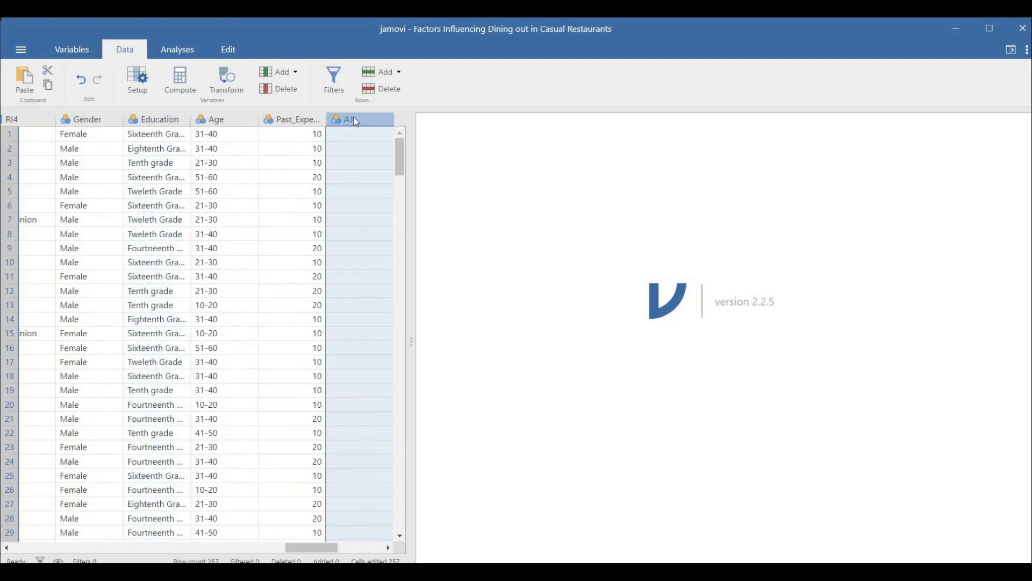
right_click(353, 119)
left_click(393, 204)
left_click(468, 179)
left_click_drag(338, 548, 32, 547)
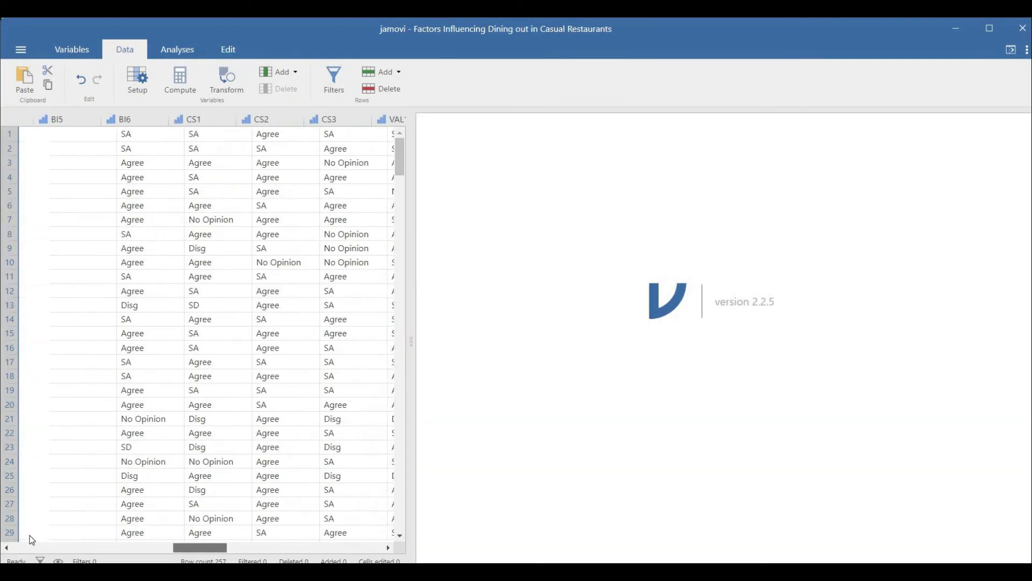
left_click(295, 73)
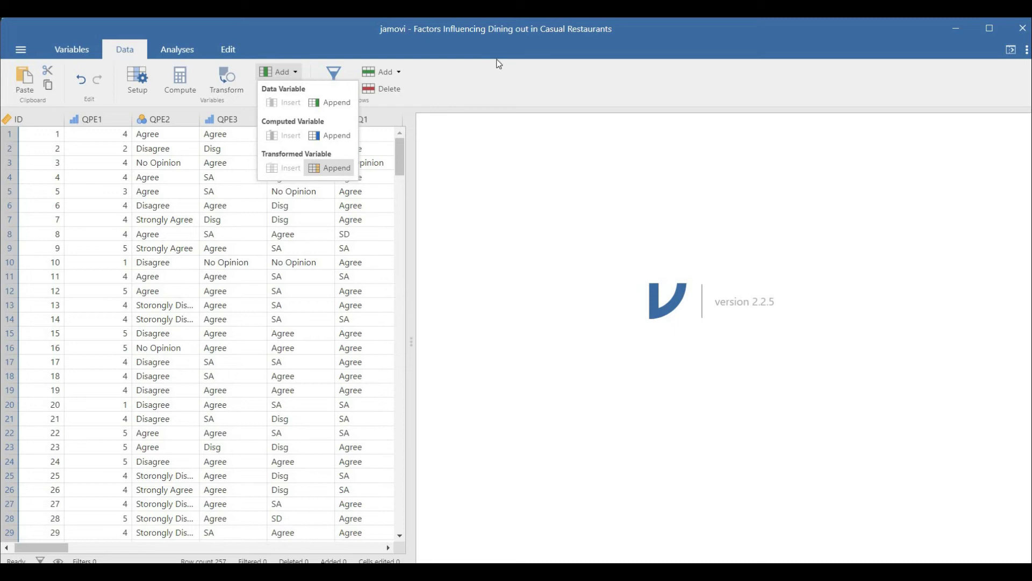
left_click(398, 73)
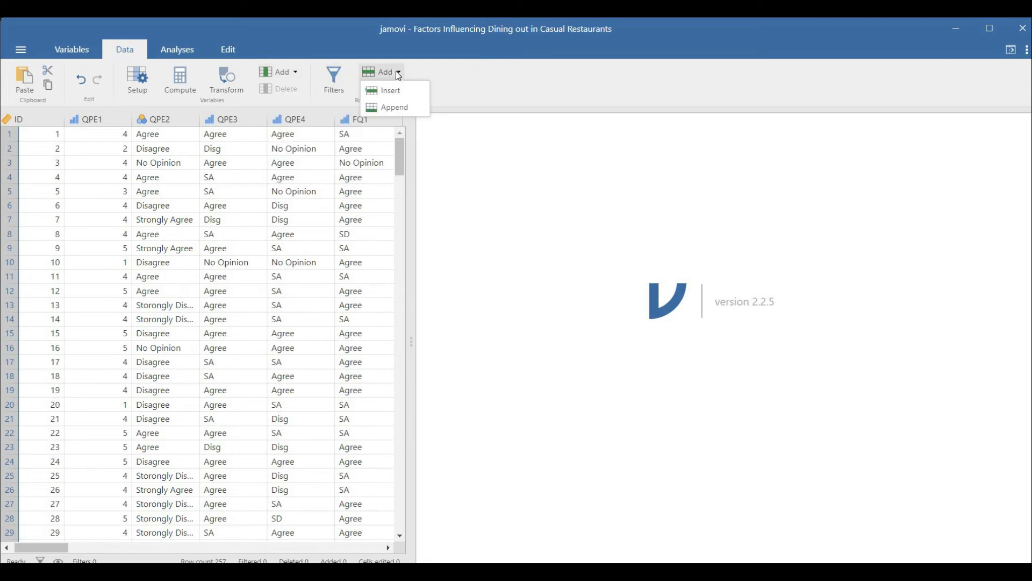
left_click(448, 81)
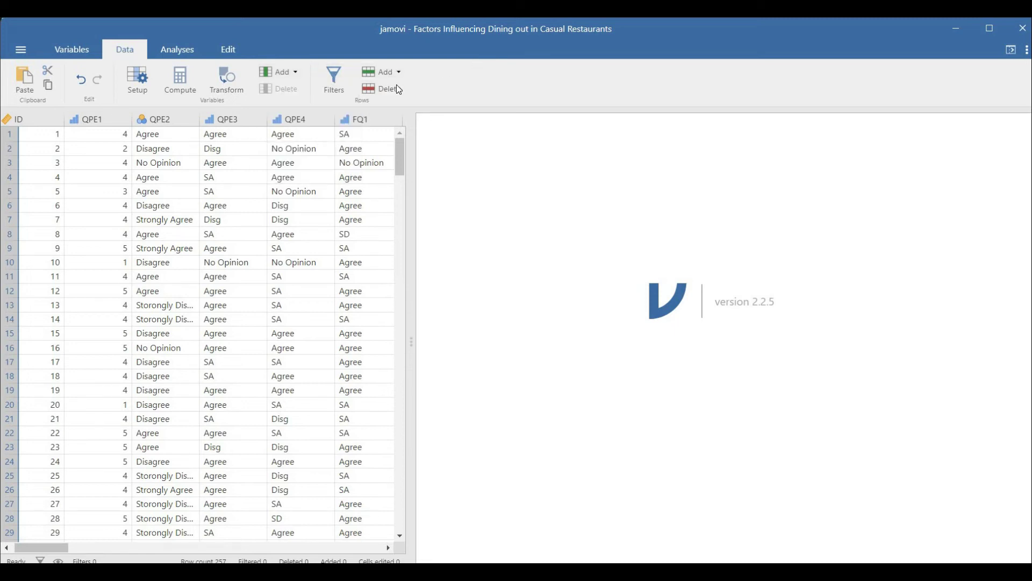
left_click(401, 88)
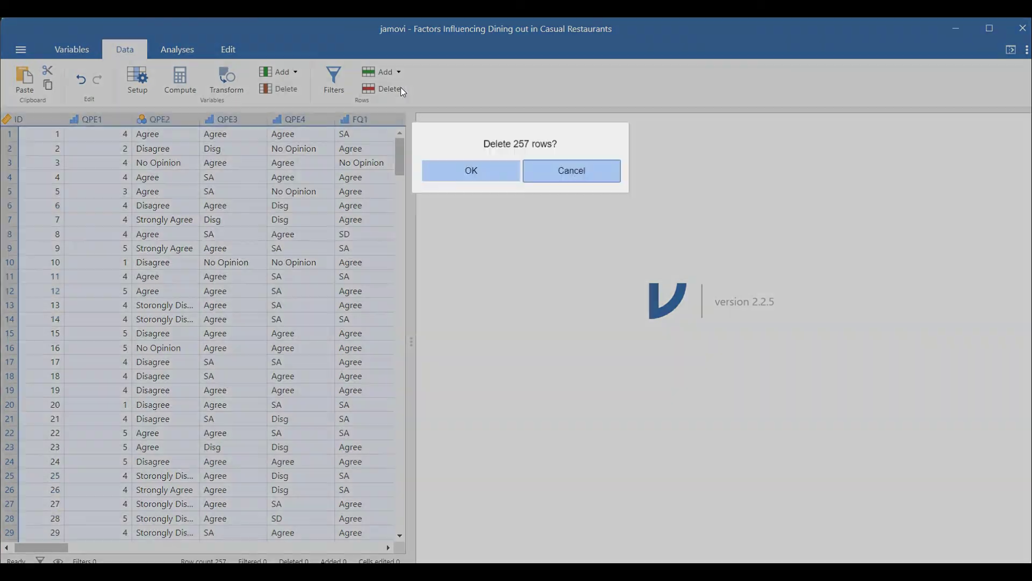
left_click(557, 172)
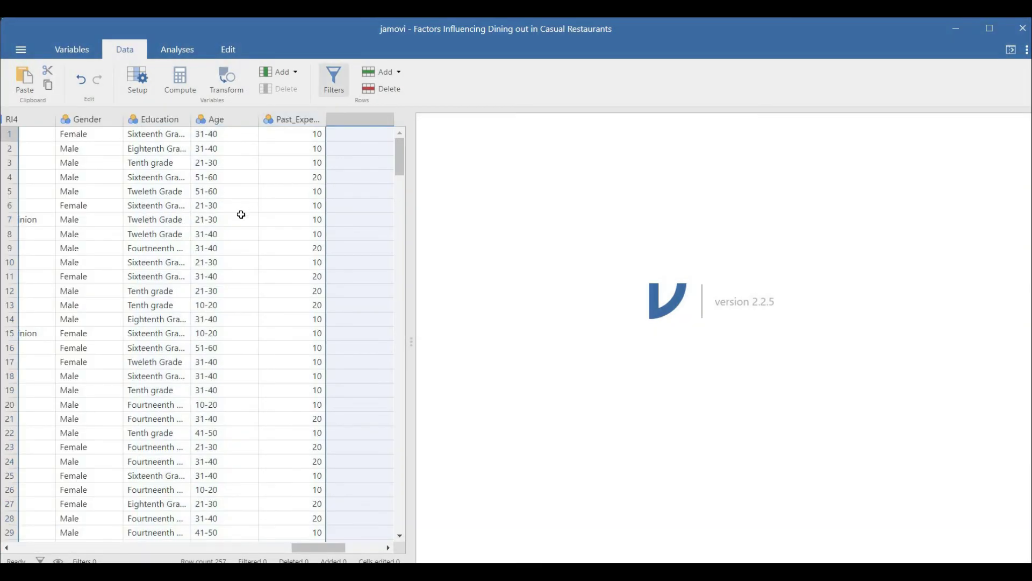
left_click_drag(306, 551, 32, 552)
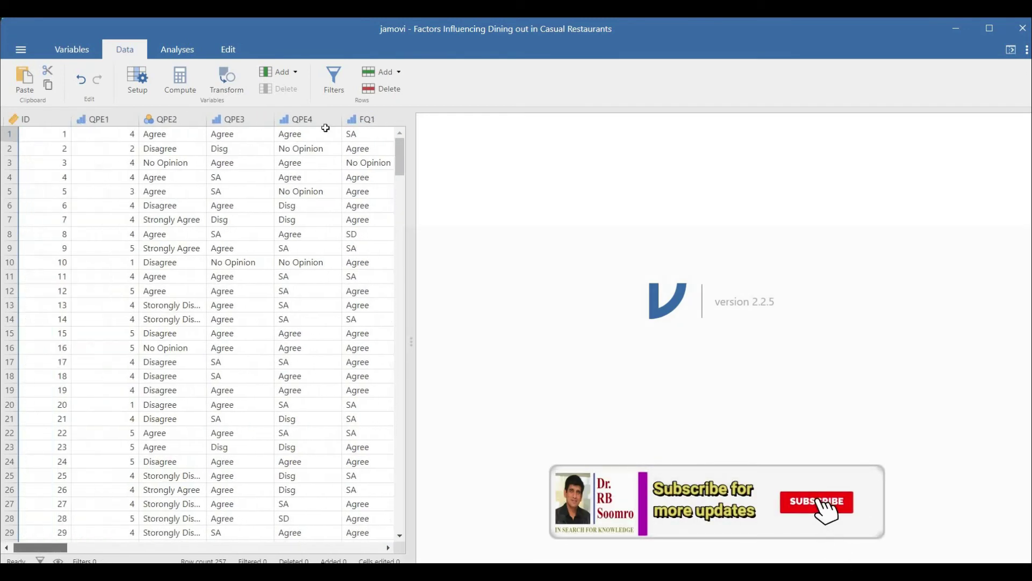
Add a row filter and look through the functions and variables available for its formula
left_click(333, 82)
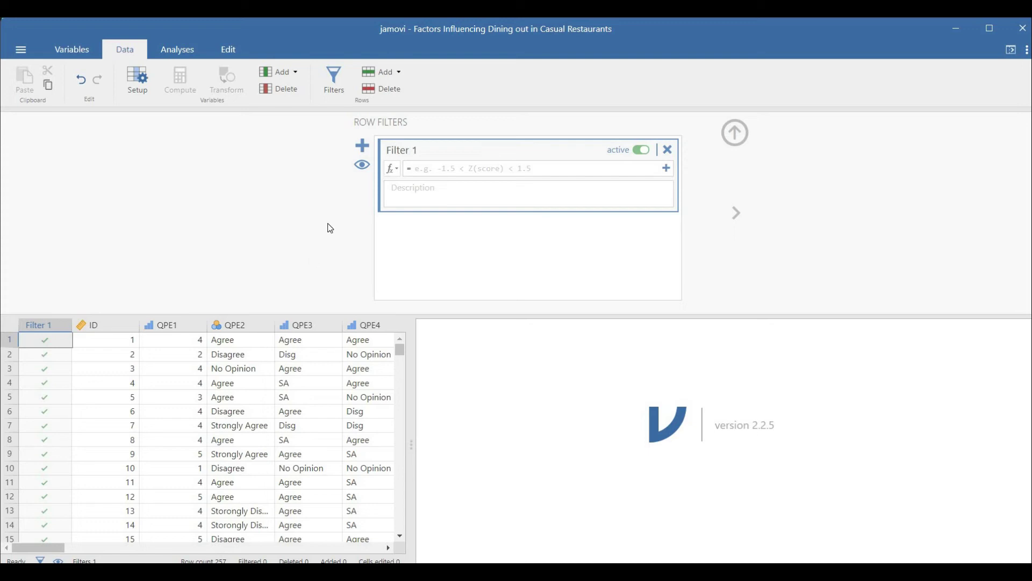
left_click(397, 171)
left_click(397, 171)
left_click(397, 171)
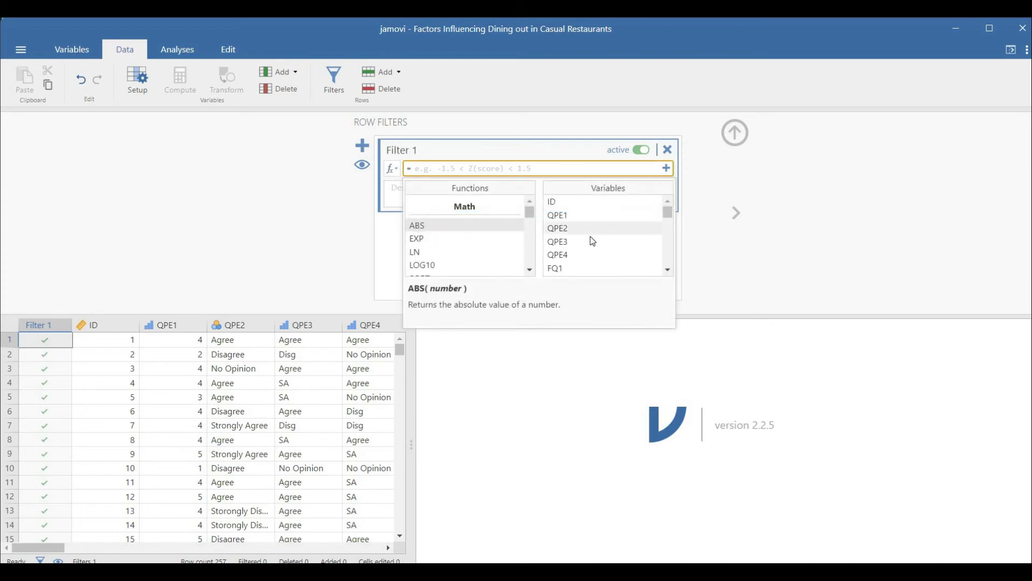
mouse_move(671, 220)
left_mouse_down()
mouse_move(670, 273)
mouse_move(669, 212)
left_mouse_up()
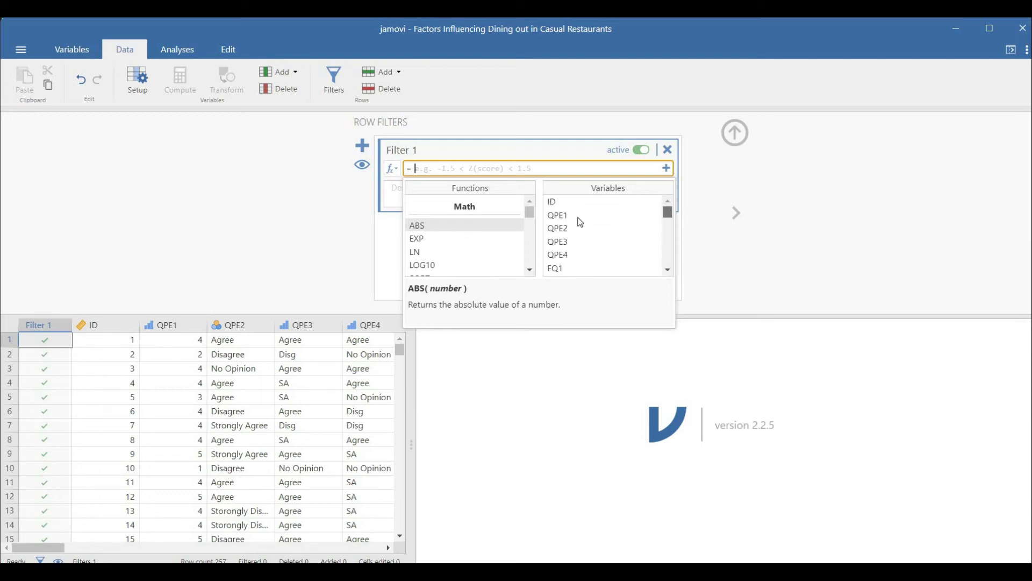
left_click_drag(534, 214, 530, 267)
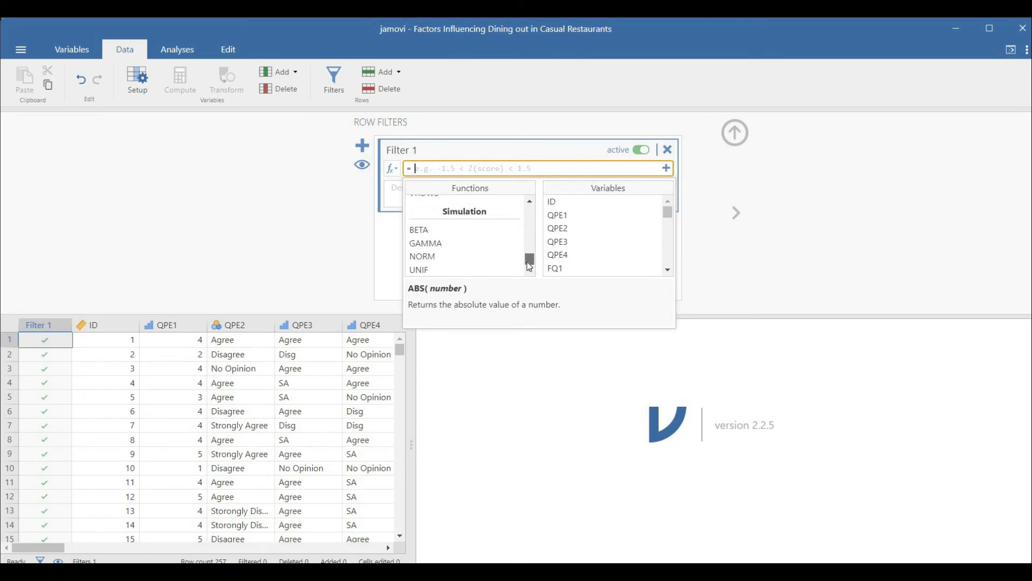
left_click_drag(529, 237, 529, 213)
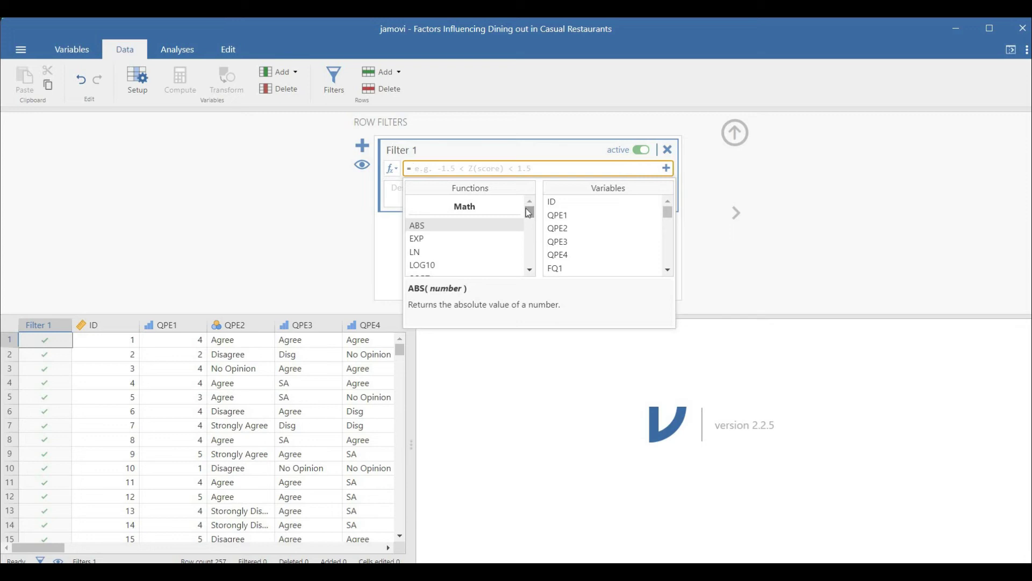
scroll(634, 261, "down", 5)
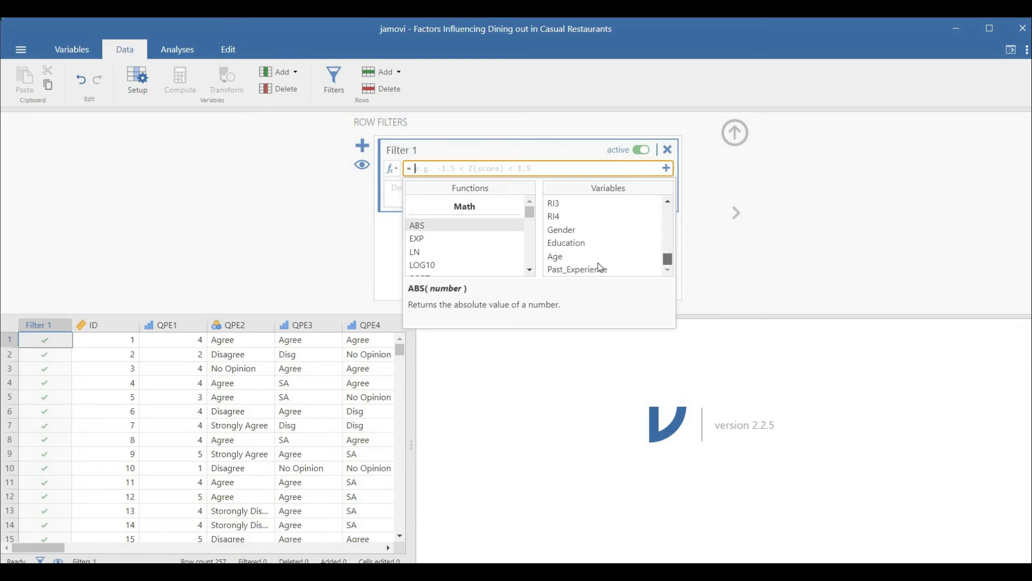
Set the row filter's formula to Gender==1, apply it, and close the filter editor to inspect the filtered rows
left_click(563, 230)
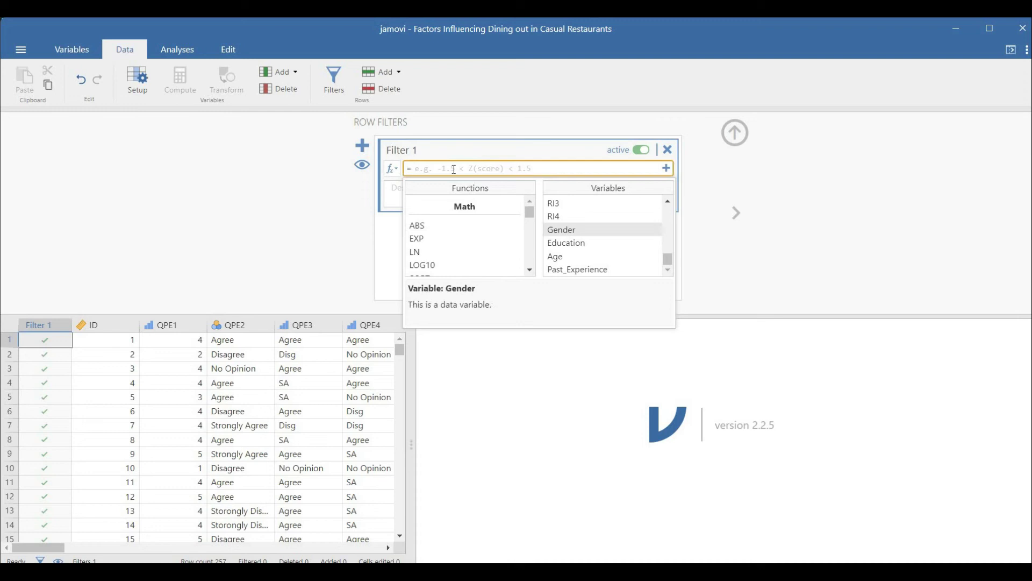
double_click(563, 233)
type("==")
type("1")
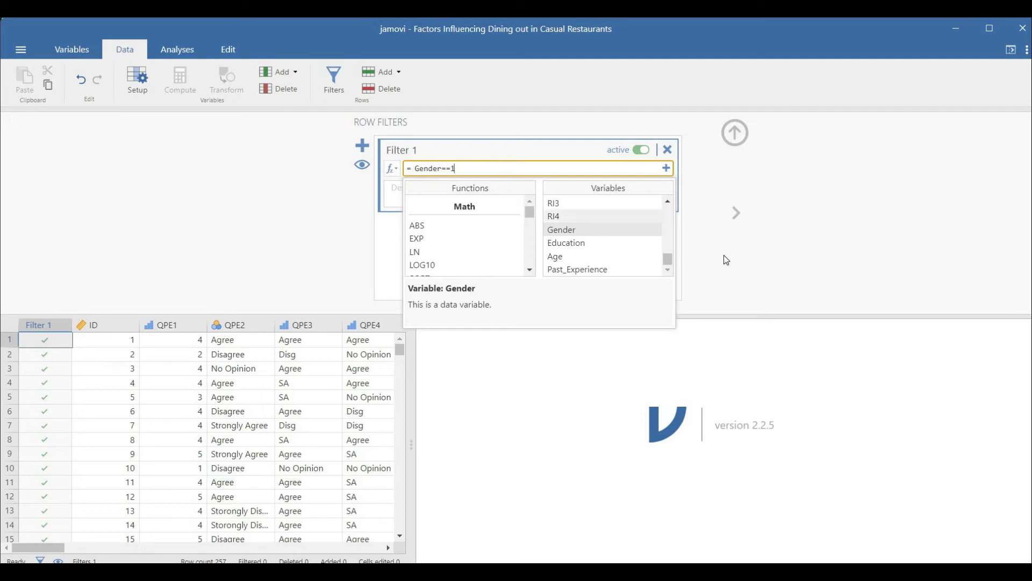
key("Return")
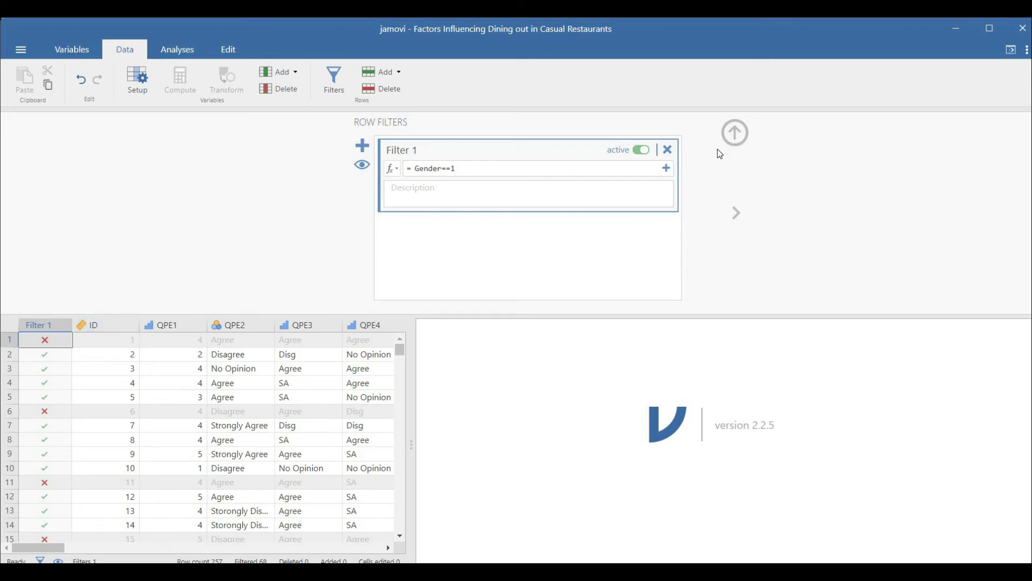
left_click(734, 135)
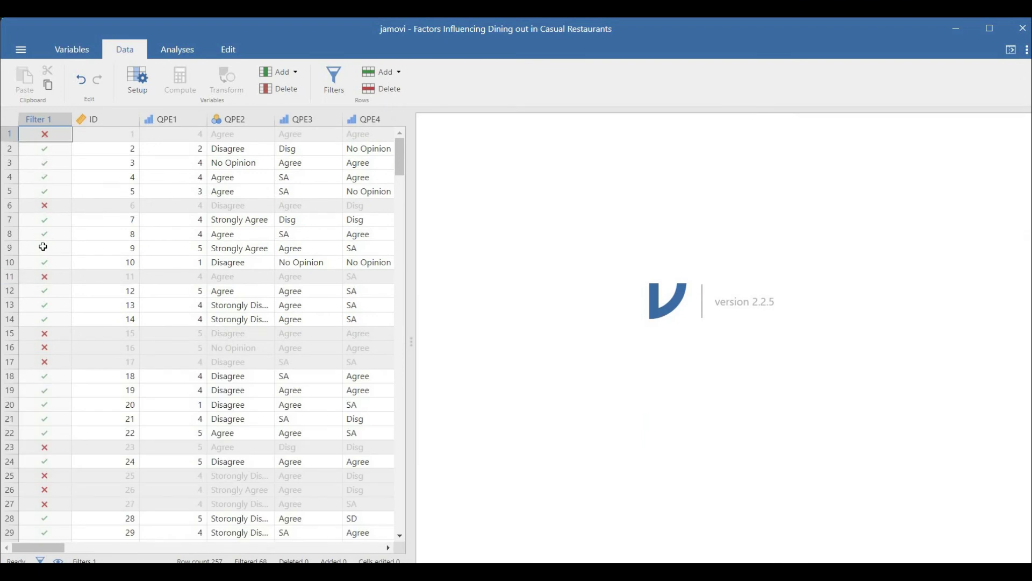
left_click(44, 206)
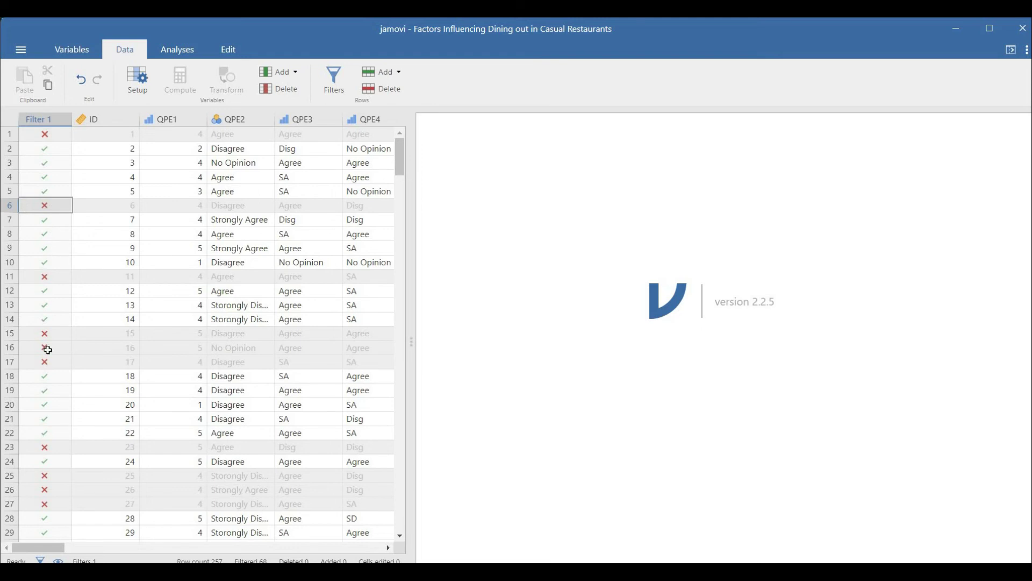
Look through the rows marked by the Gender filter and reopen Filter 1 for editing
scroll(48, 349, "down", 20)
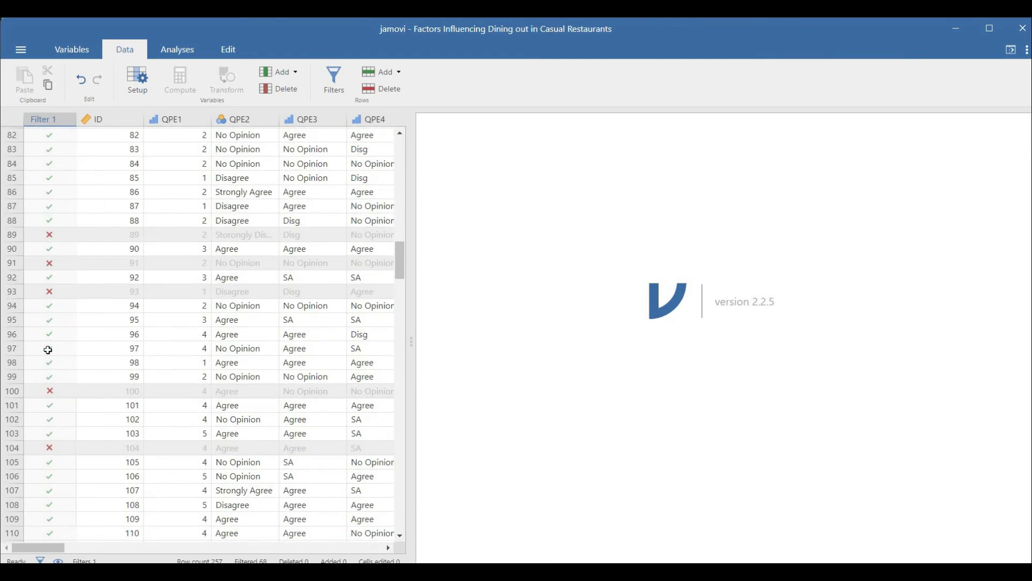
scroll(48, 349, "up", 20)
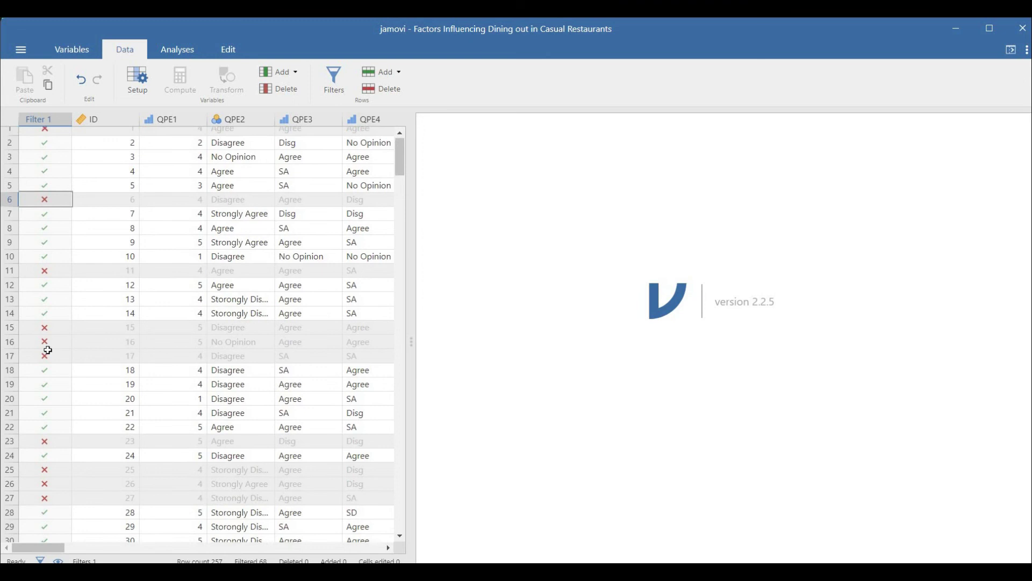
left_click(56, 117)
double_click(61, 116)
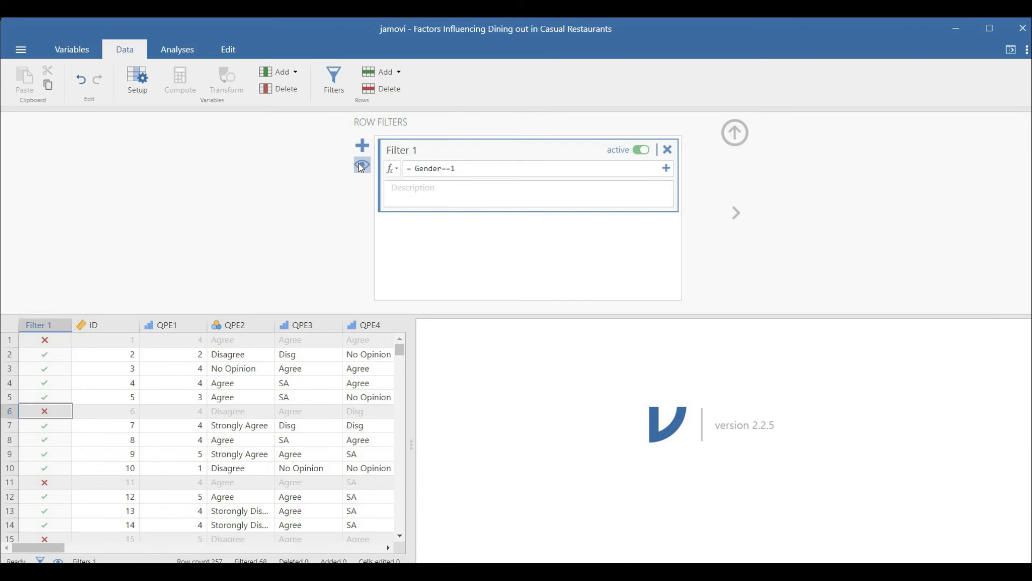
Try hiding the rows excluded by Filter 1 and show them again
left_click(361, 167)
left_click(362, 167)
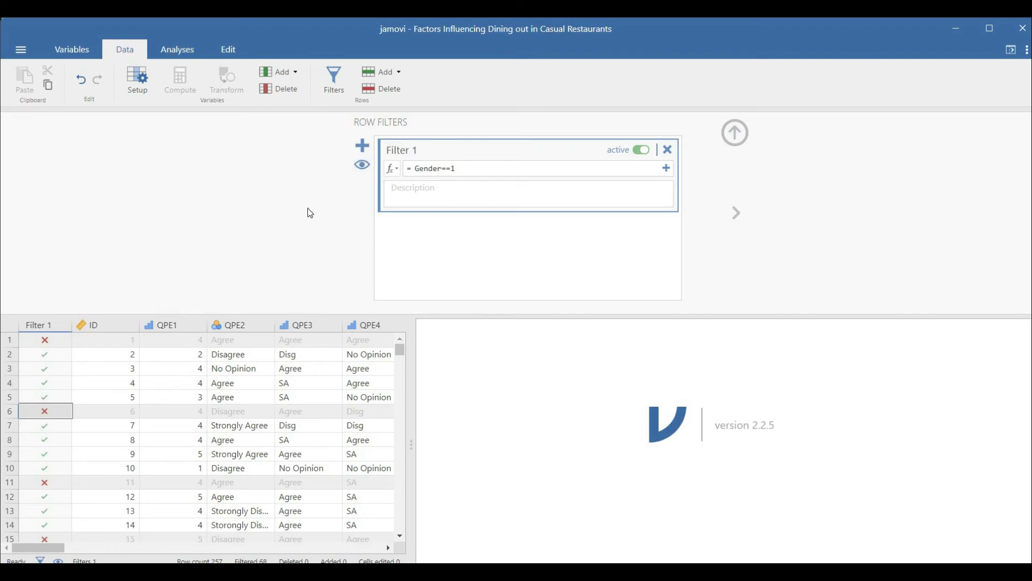
left_click(368, 169)
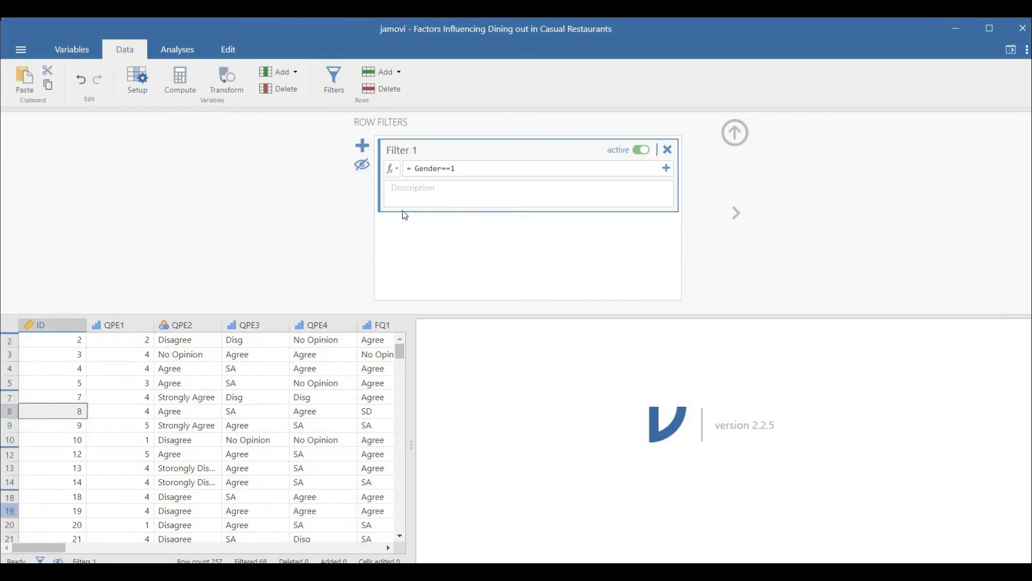
left_click(367, 168)
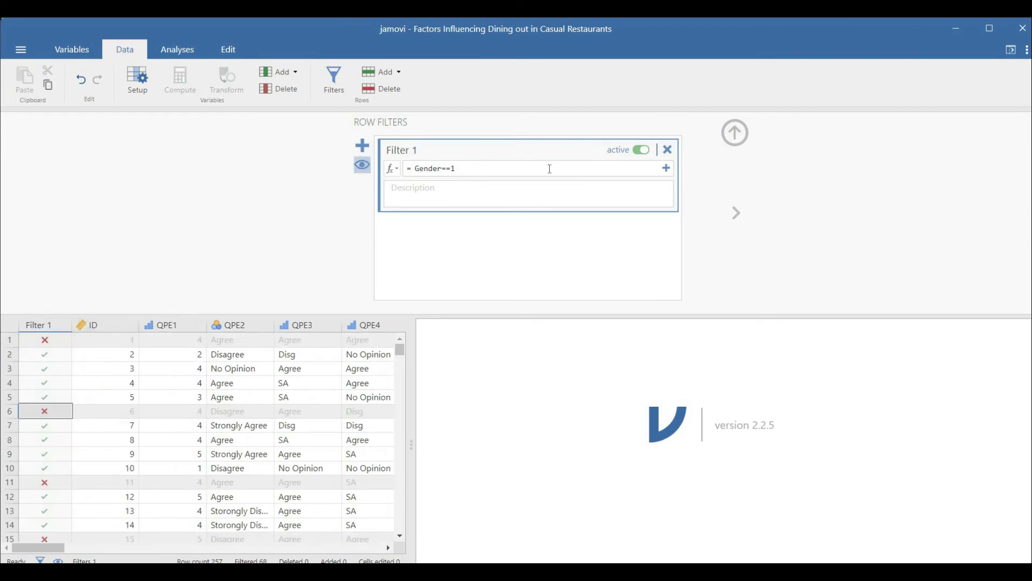
Add a nested condition to Filter 1 with the formula Education==2 and apply it
left_click(667, 169)
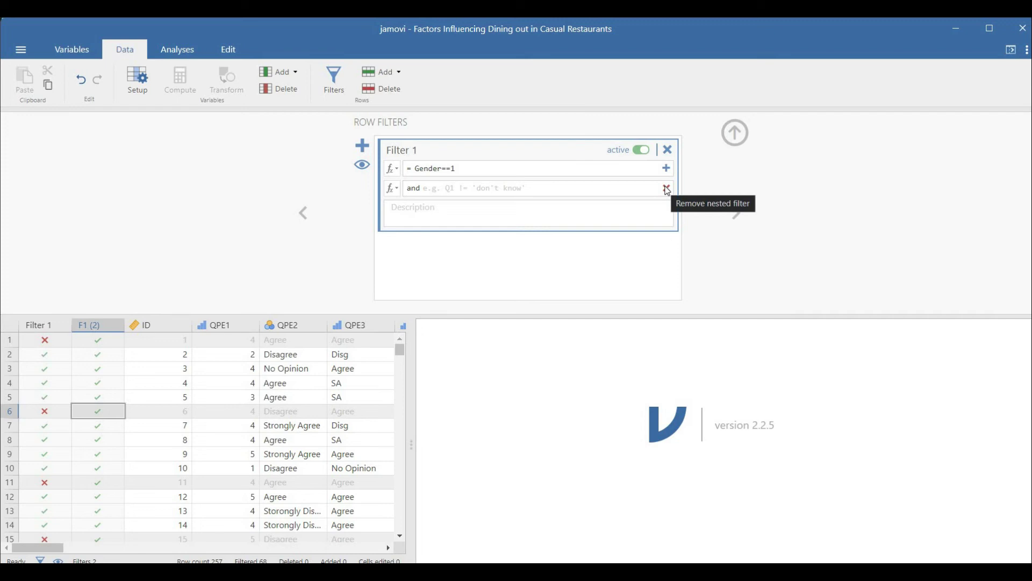
left_click(392, 189)
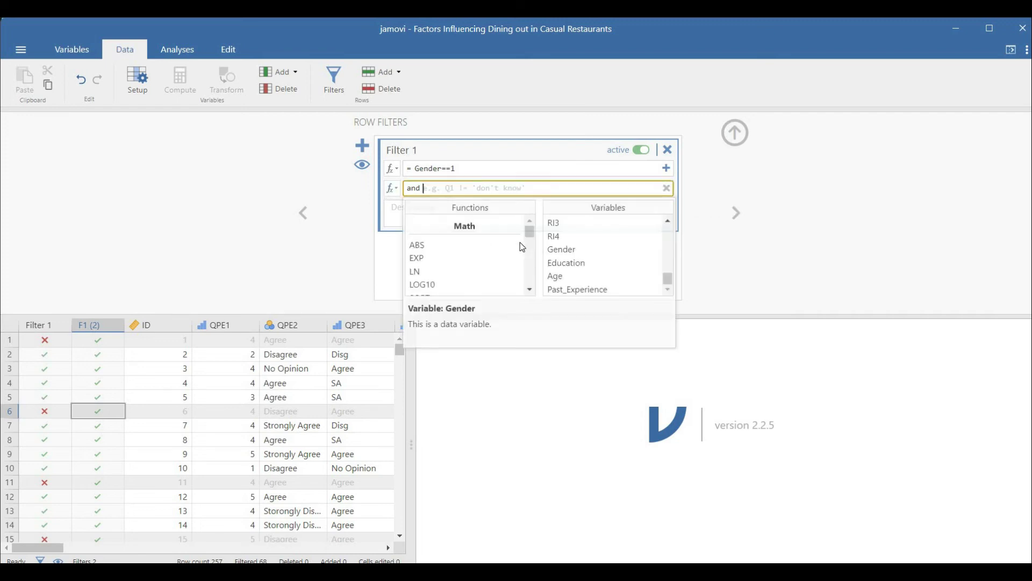
double_click(565, 263)
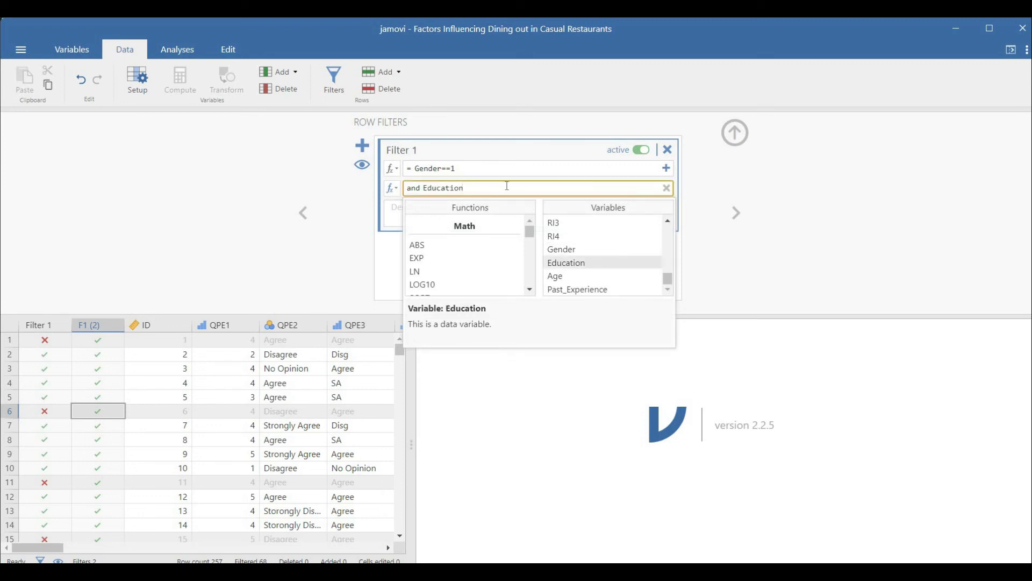
type("00")
key("BackSpace")
key("BackSpace")
type("==2")
key("Return")
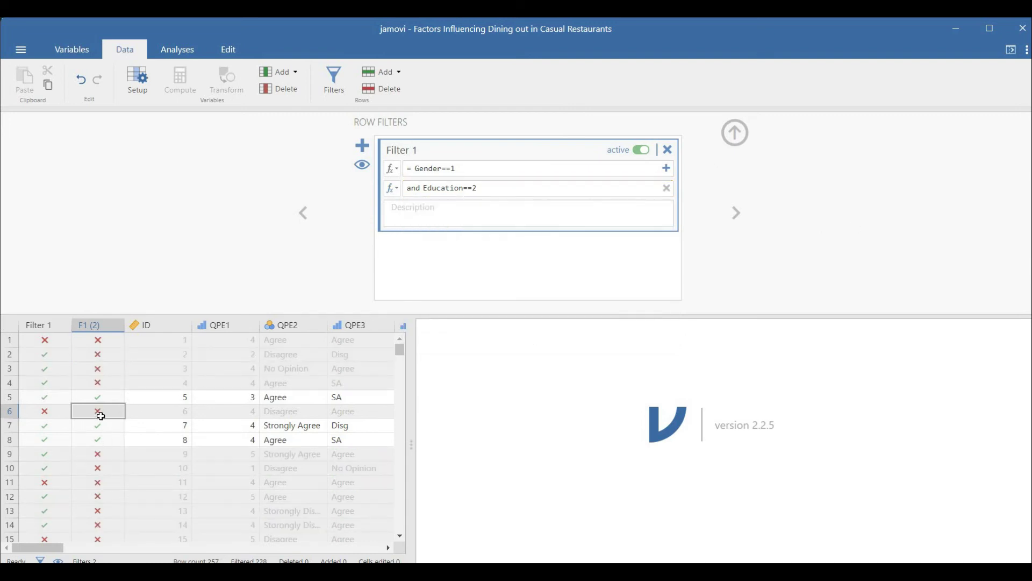
Inspect how the two filter conditions apply to data rows 5 and 6
left_click(100, 398)
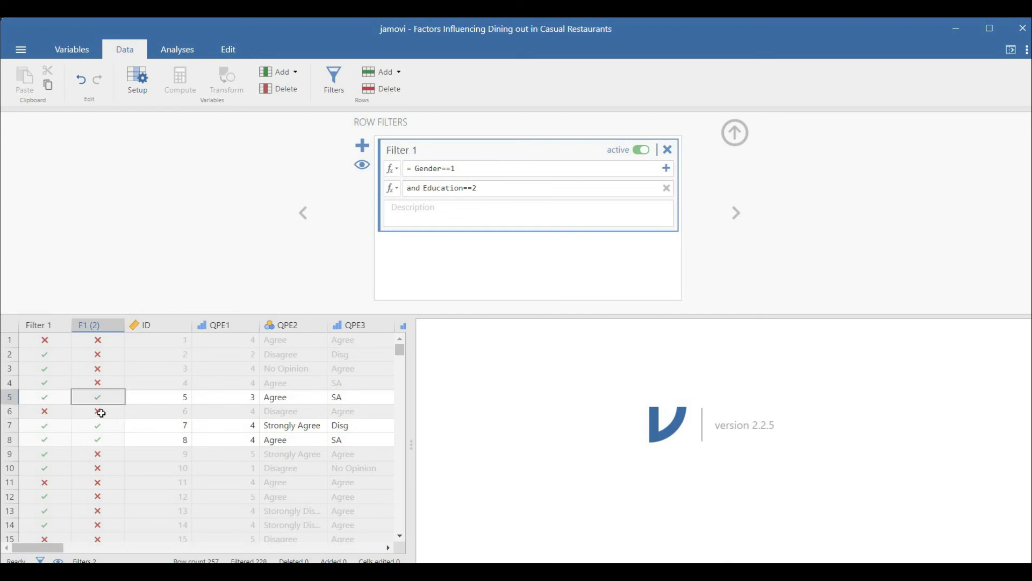
left_click(14, 414)
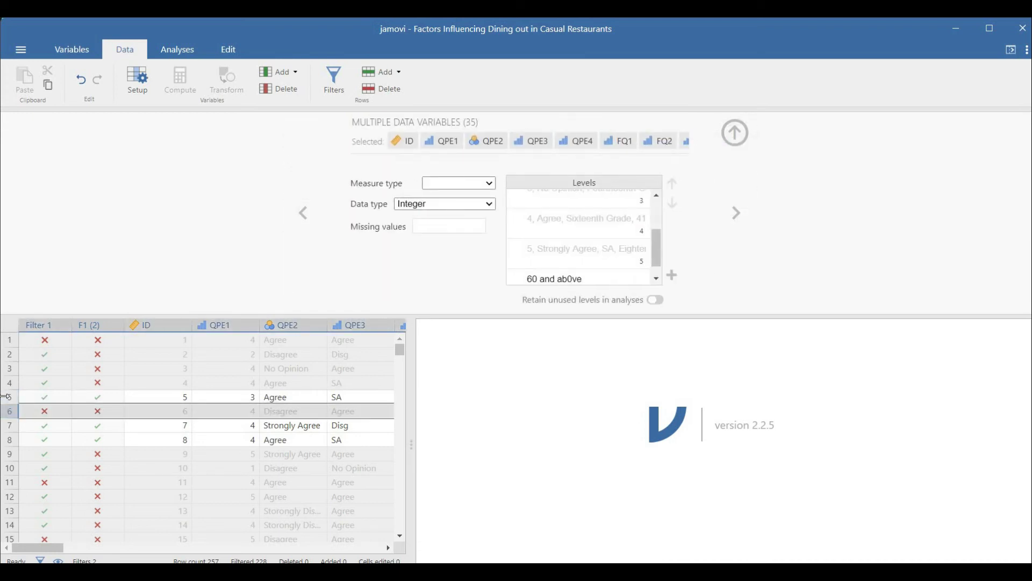
left_click(11, 397)
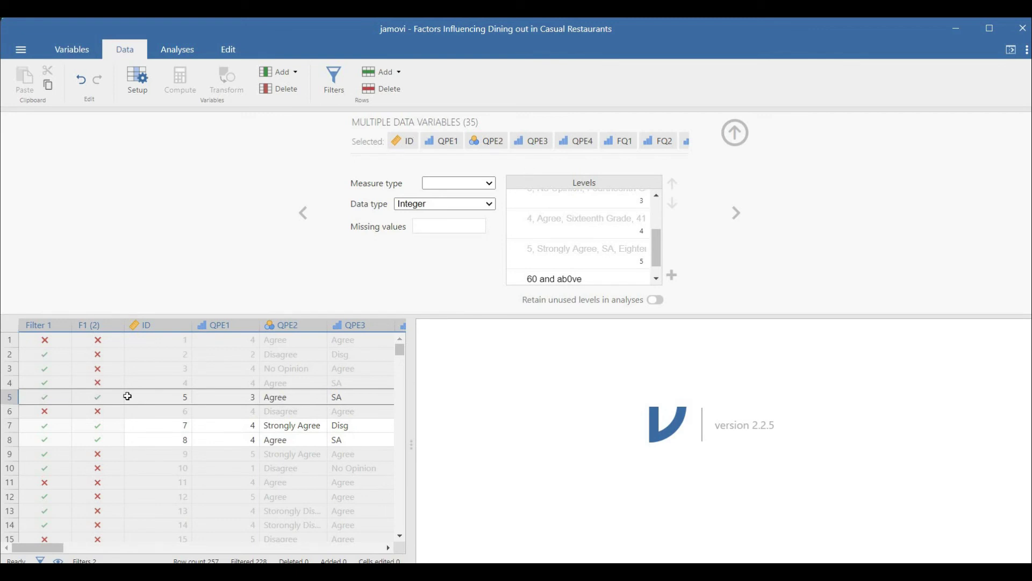
Try changing Filter 1's first condition to Gender==2 alongside the Education condition
left_click(48, 328)
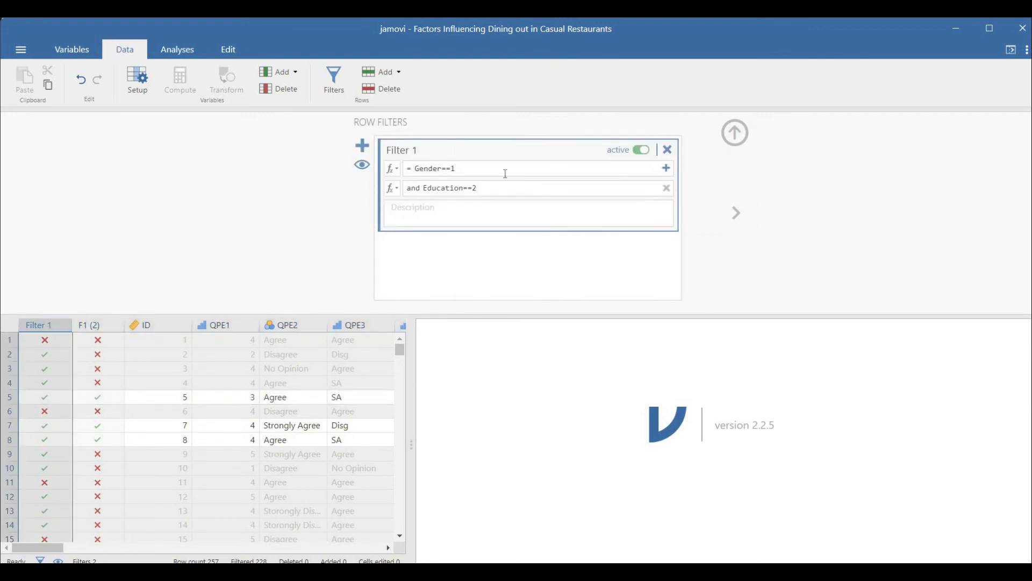
left_click(392, 170)
left_click(393, 170)
left_click(393, 169)
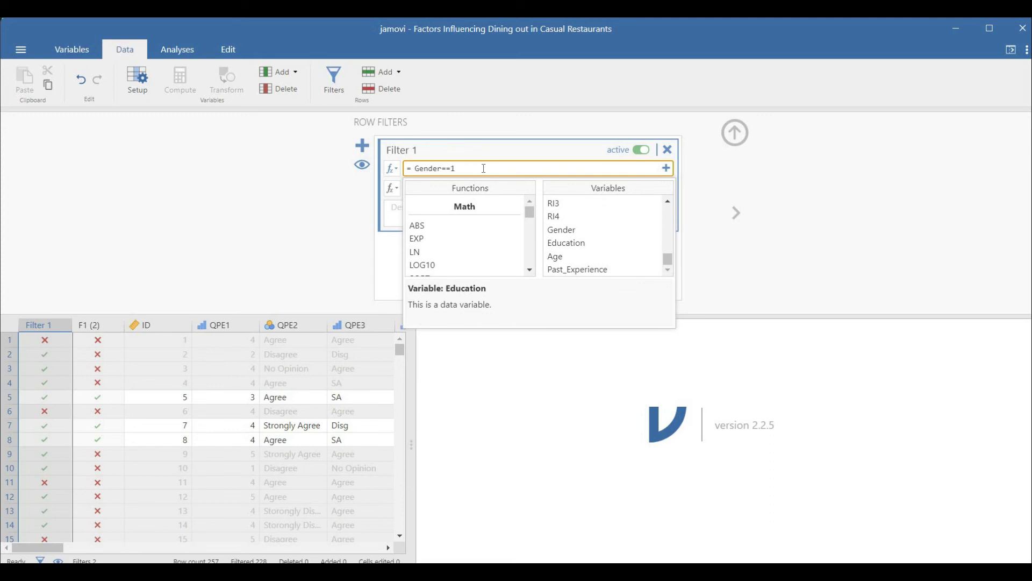
key("BackSpace")
type("2")
key("Return")
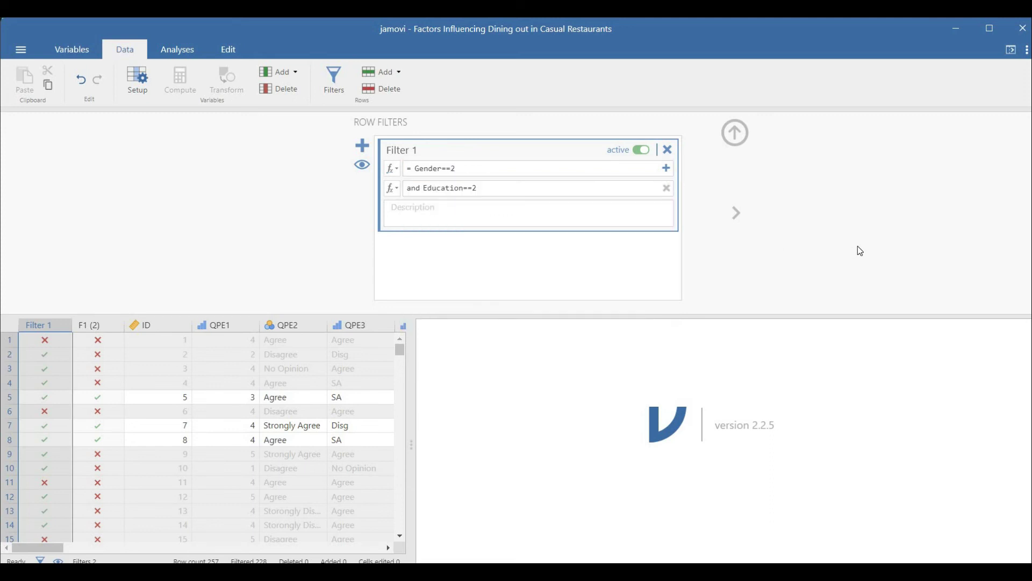
left_click(502, 189)
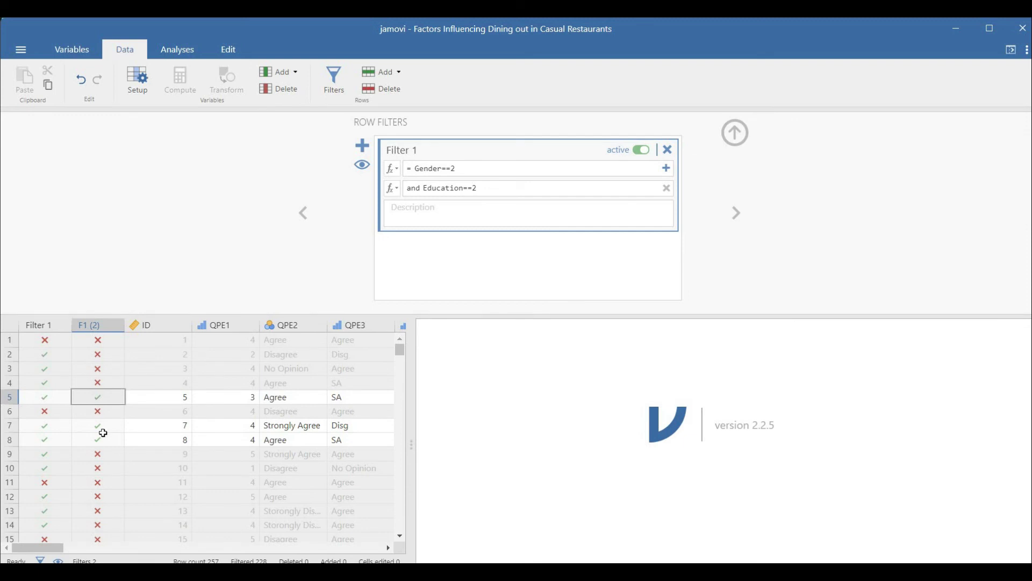
Hide the rows excluded by the row filter and close the filter editor
left_click(731, 133)
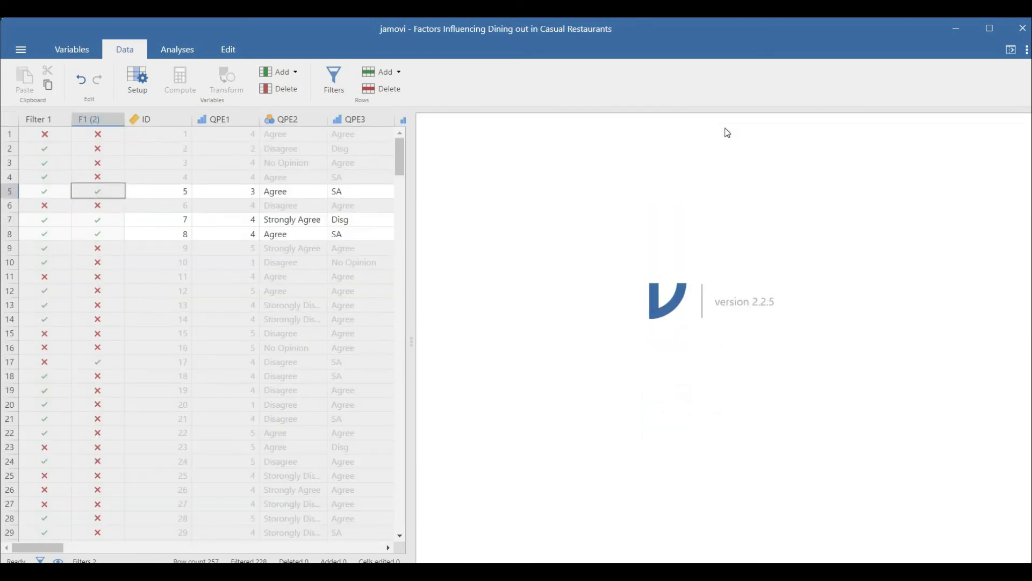
left_click(342, 86)
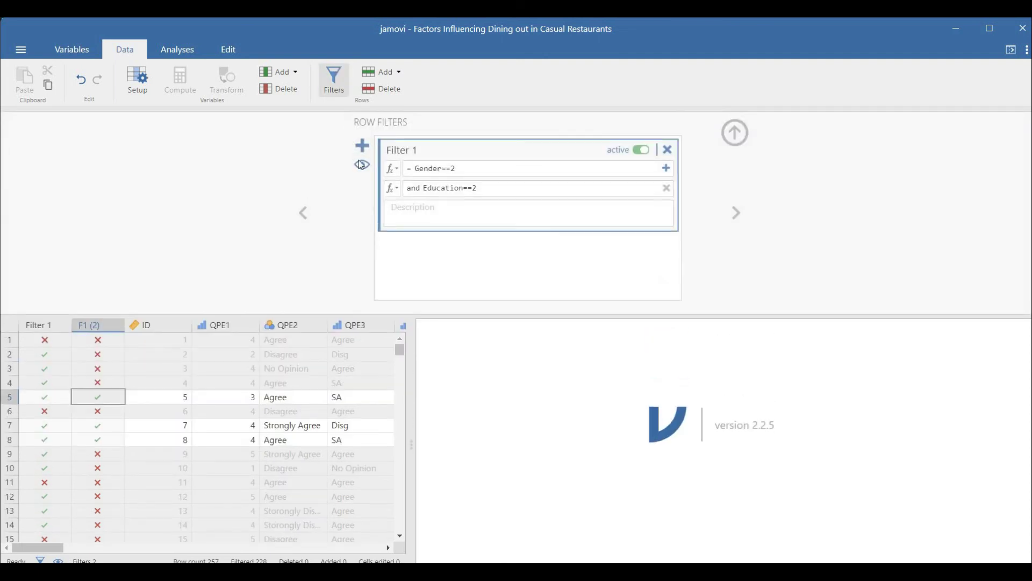
left_click(362, 164)
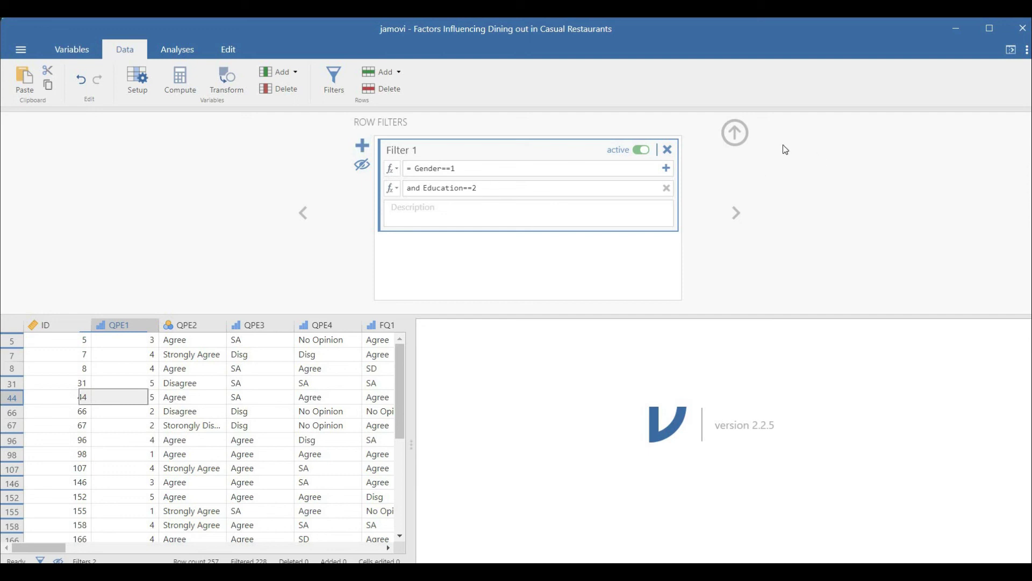
left_click(735, 132)
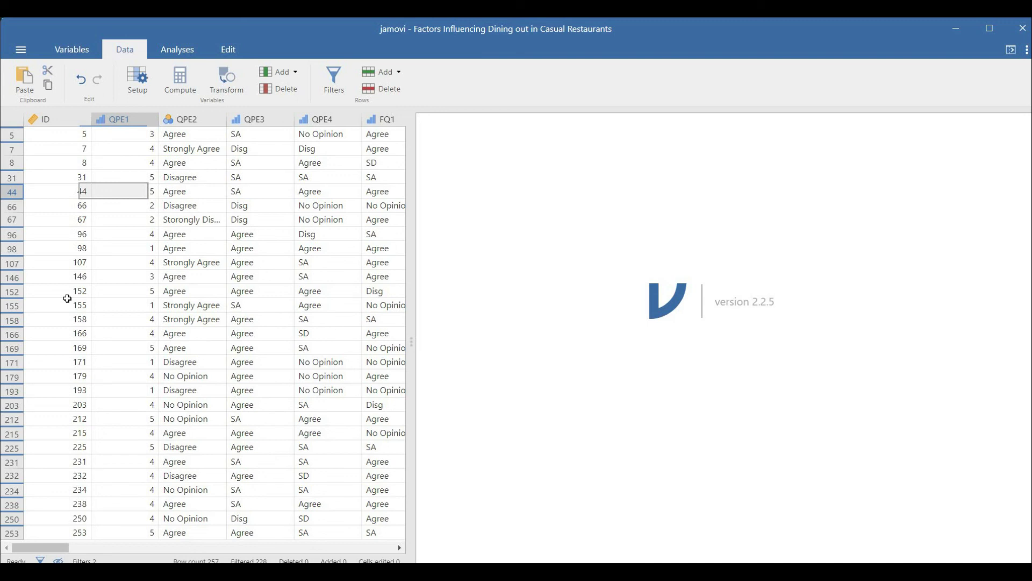
Open the SPSS data file Factors Influencing Dining out in Casual Restaurants from the Desktop and maximize its window
left_click(20, 50)
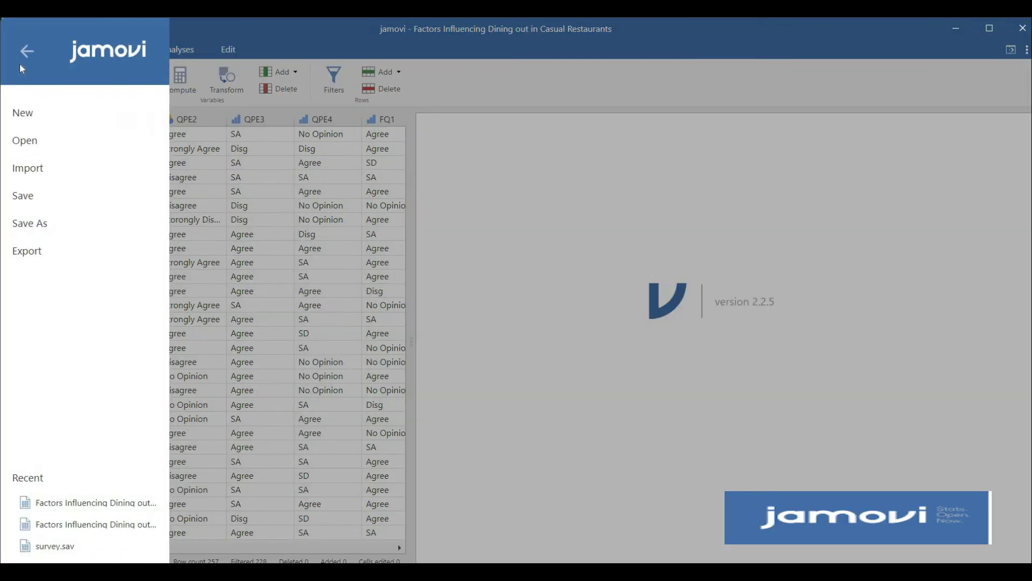
left_click(33, 142)
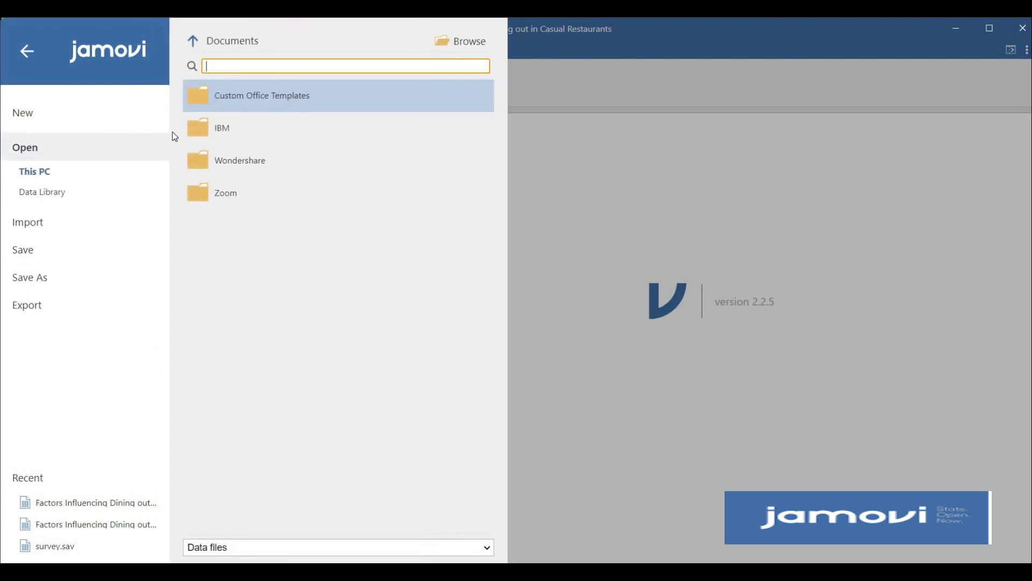
left_click(471, 44)
left_click(508, 247)
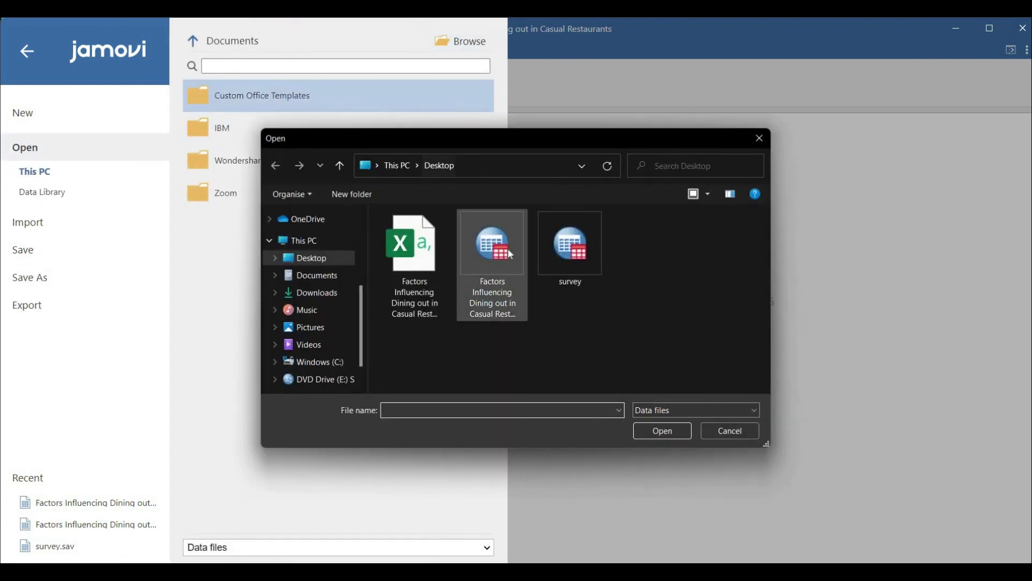
left_click(682, 431)
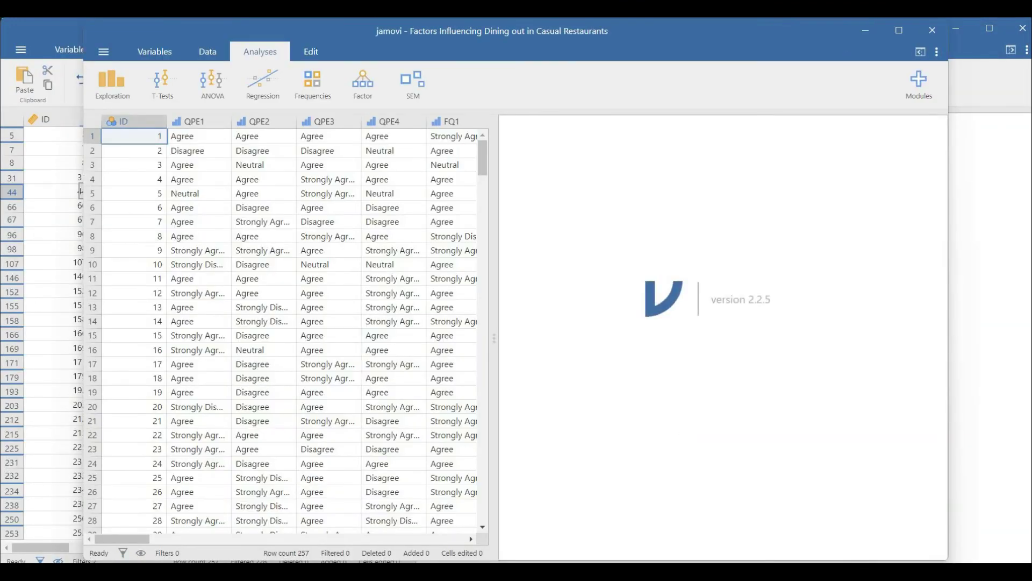
left_click(899, 29)
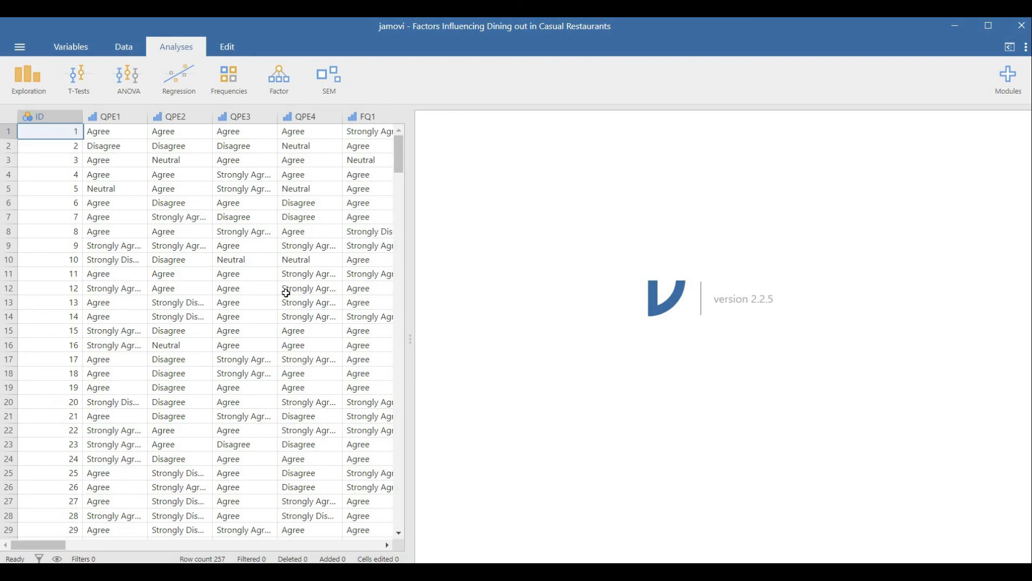
Review the opened file's variable list, switch to SPSS Statistics, and examine the Label cells in Variable View
left_click(84, 41)
scroll(87, 322, "down", 5)
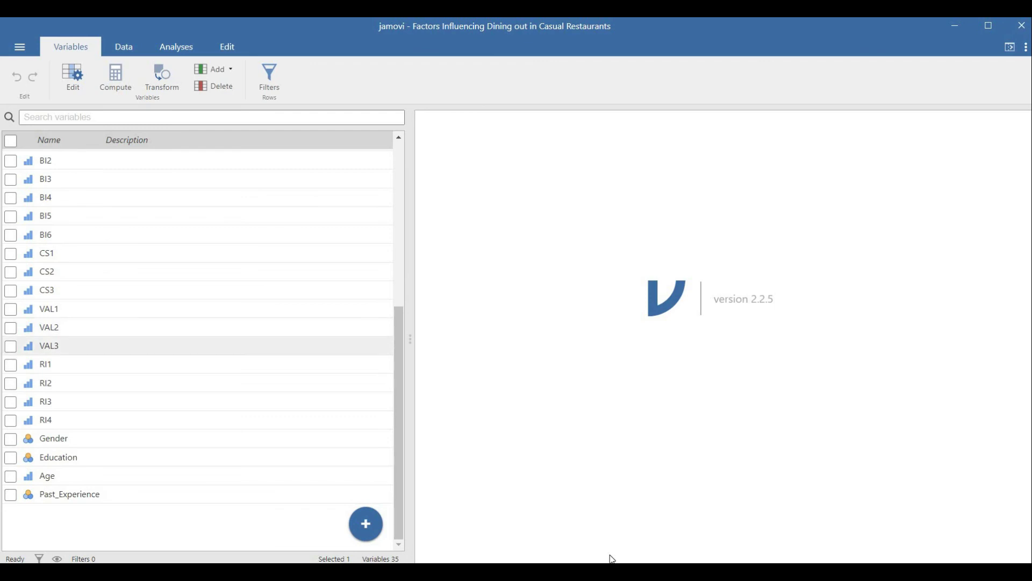
left_click(637, 571)
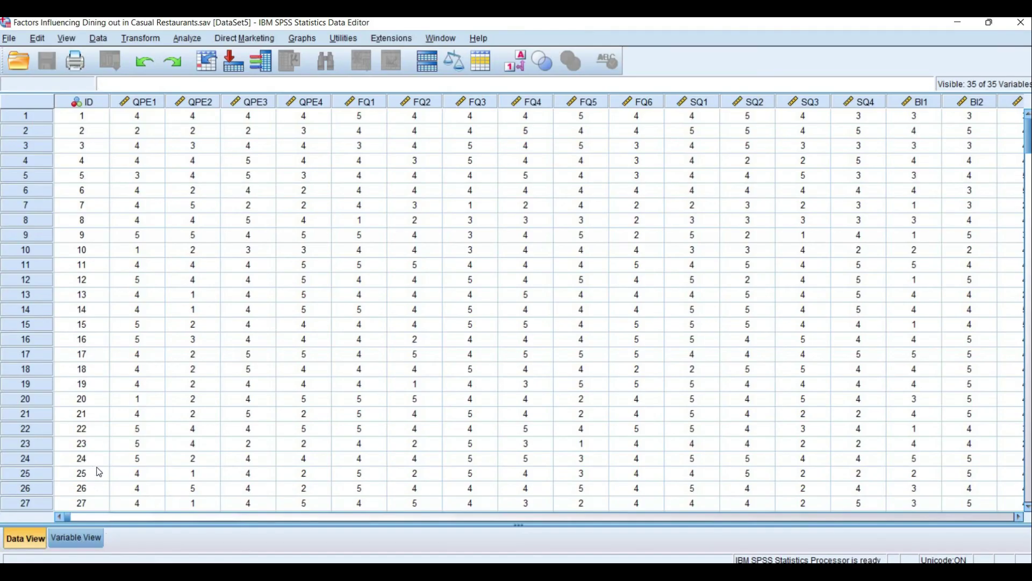
left_click(87, 537)
left_click_drag(317, 98, 323, 203)
left_click(320, 471, "shift")
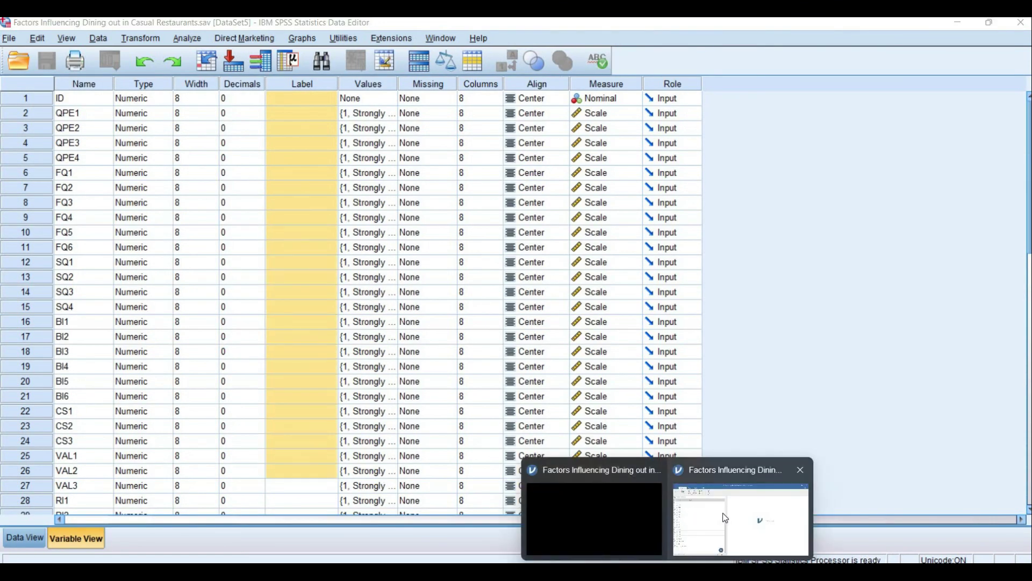
Switch back to the newly opened jamovi dataset, check its variable descriptions, and display its data
mouse_move(741, 518)
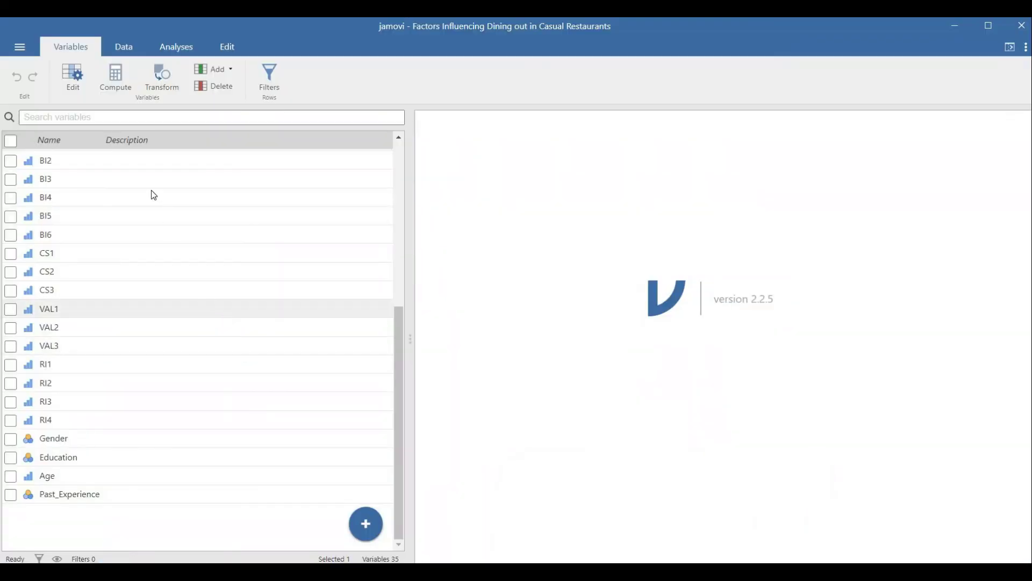
scroll(129, 319, "up", 5)
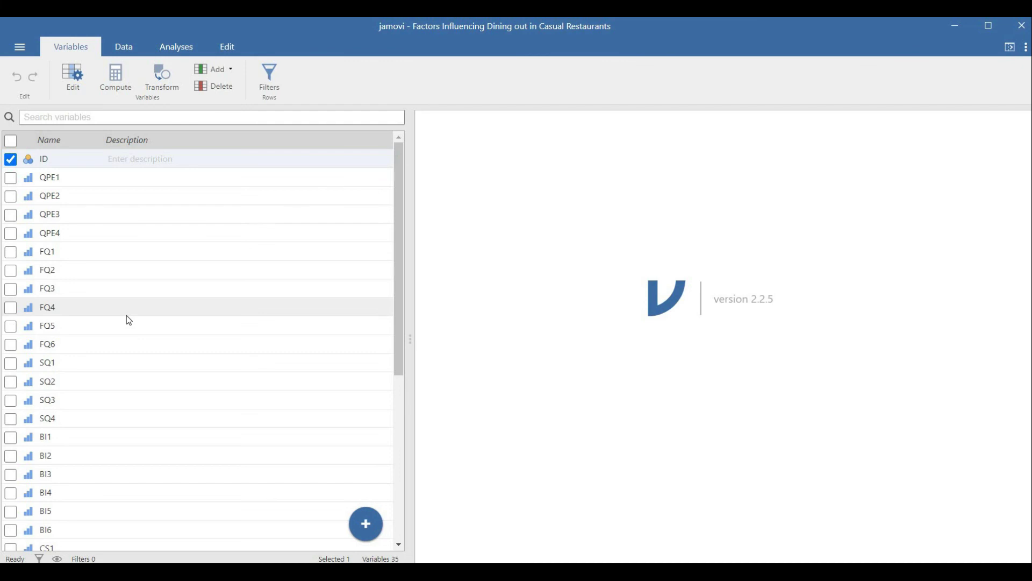
left_click(128, 45)
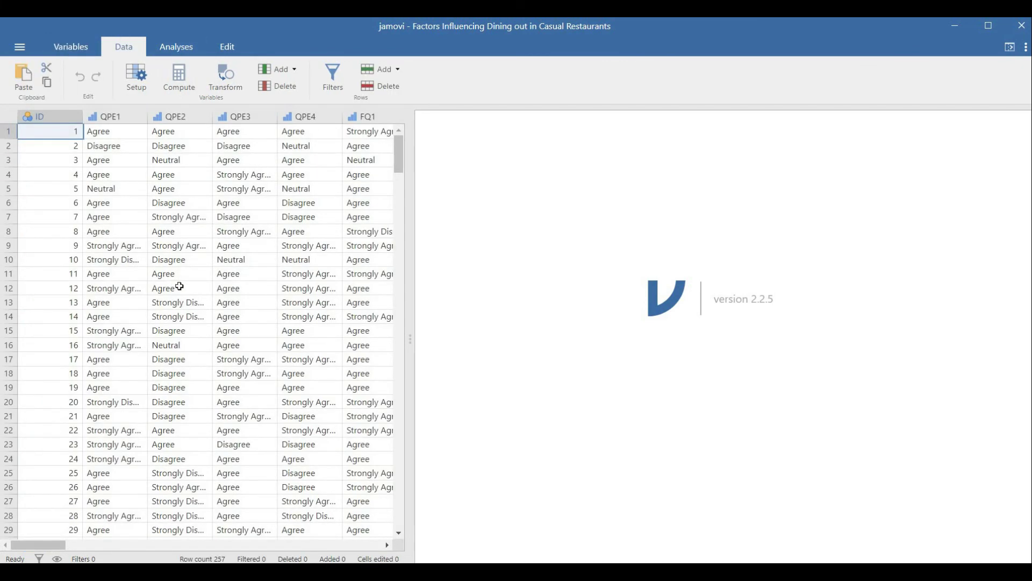